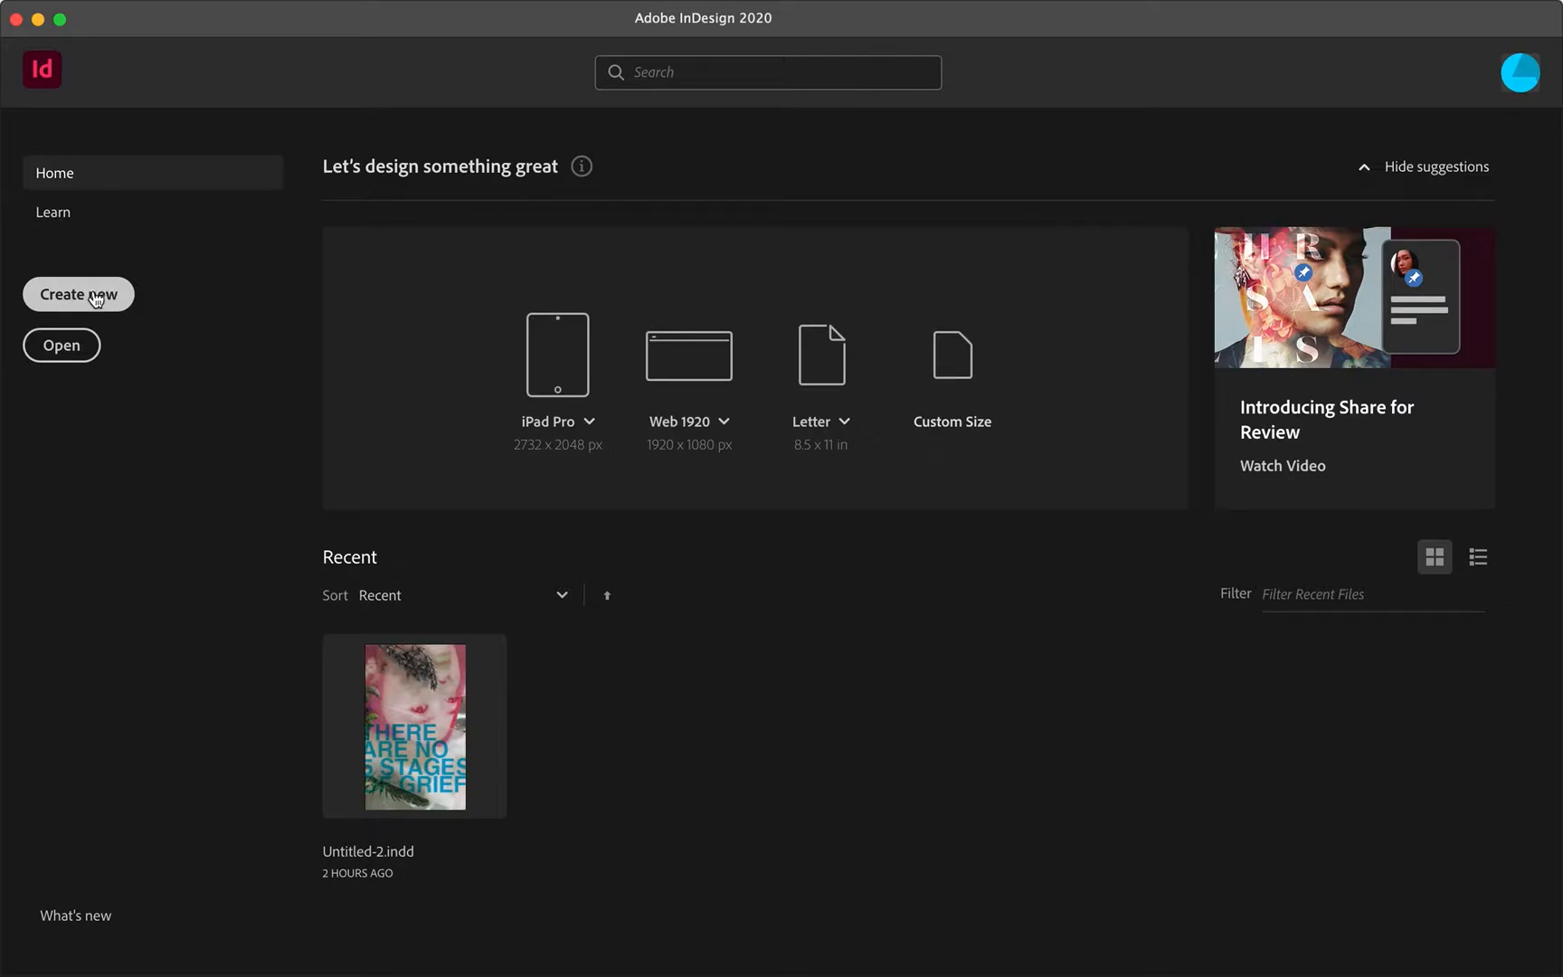
- Create a new print document from the Legal preset, 51p0 by 84p0 in portrait orientation
left_click(97, 299)
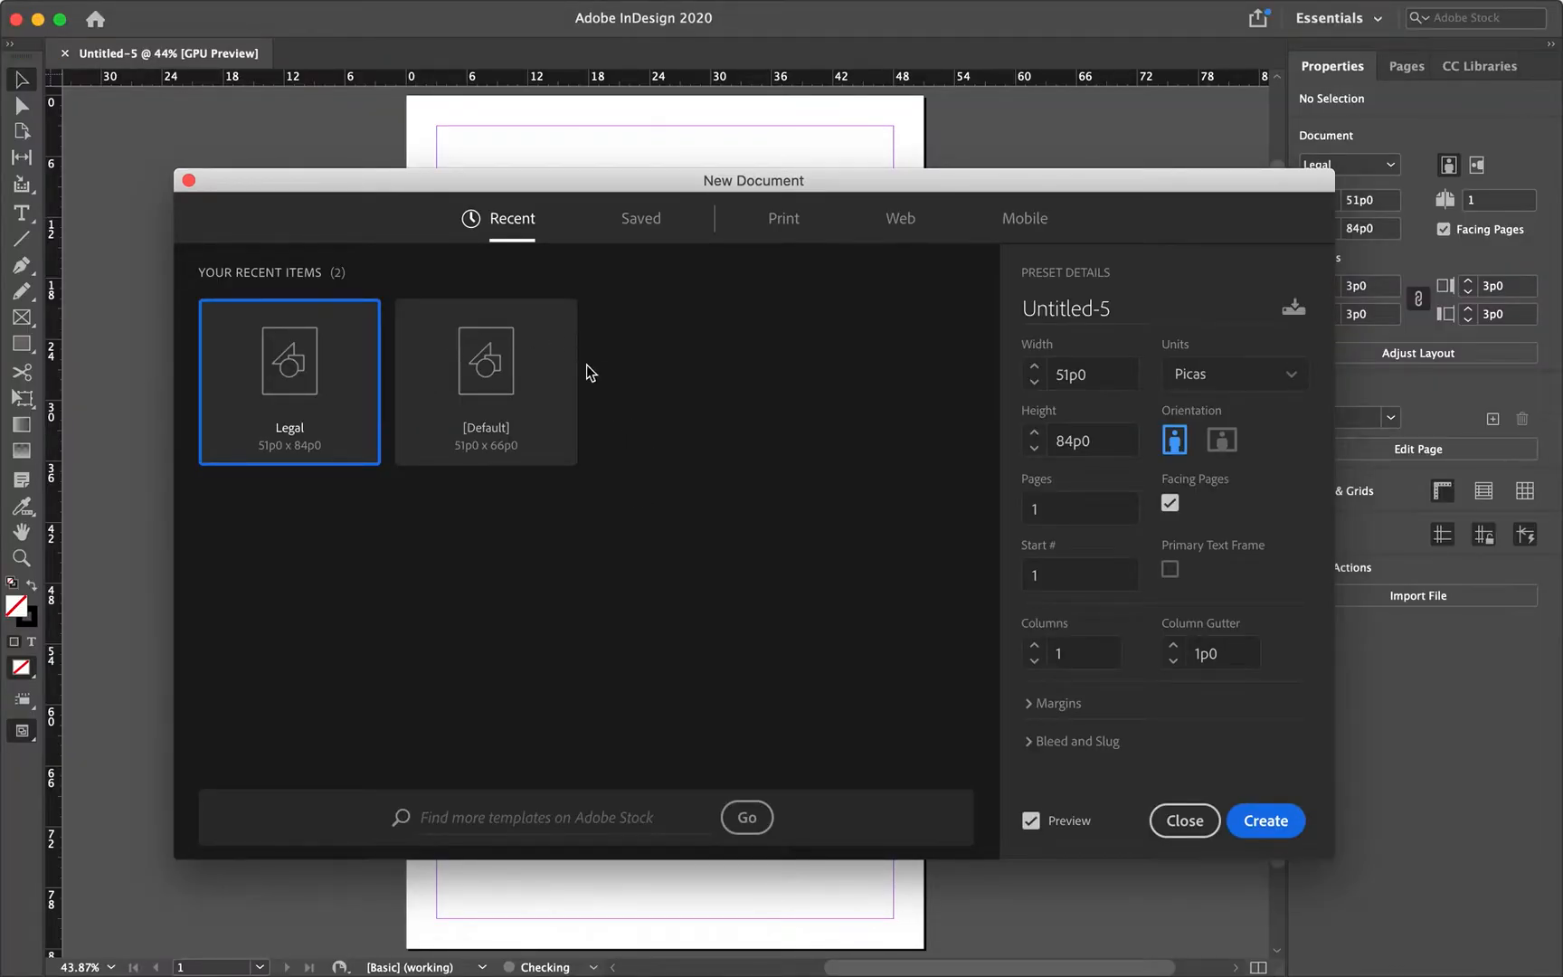
left_click(779, 223)
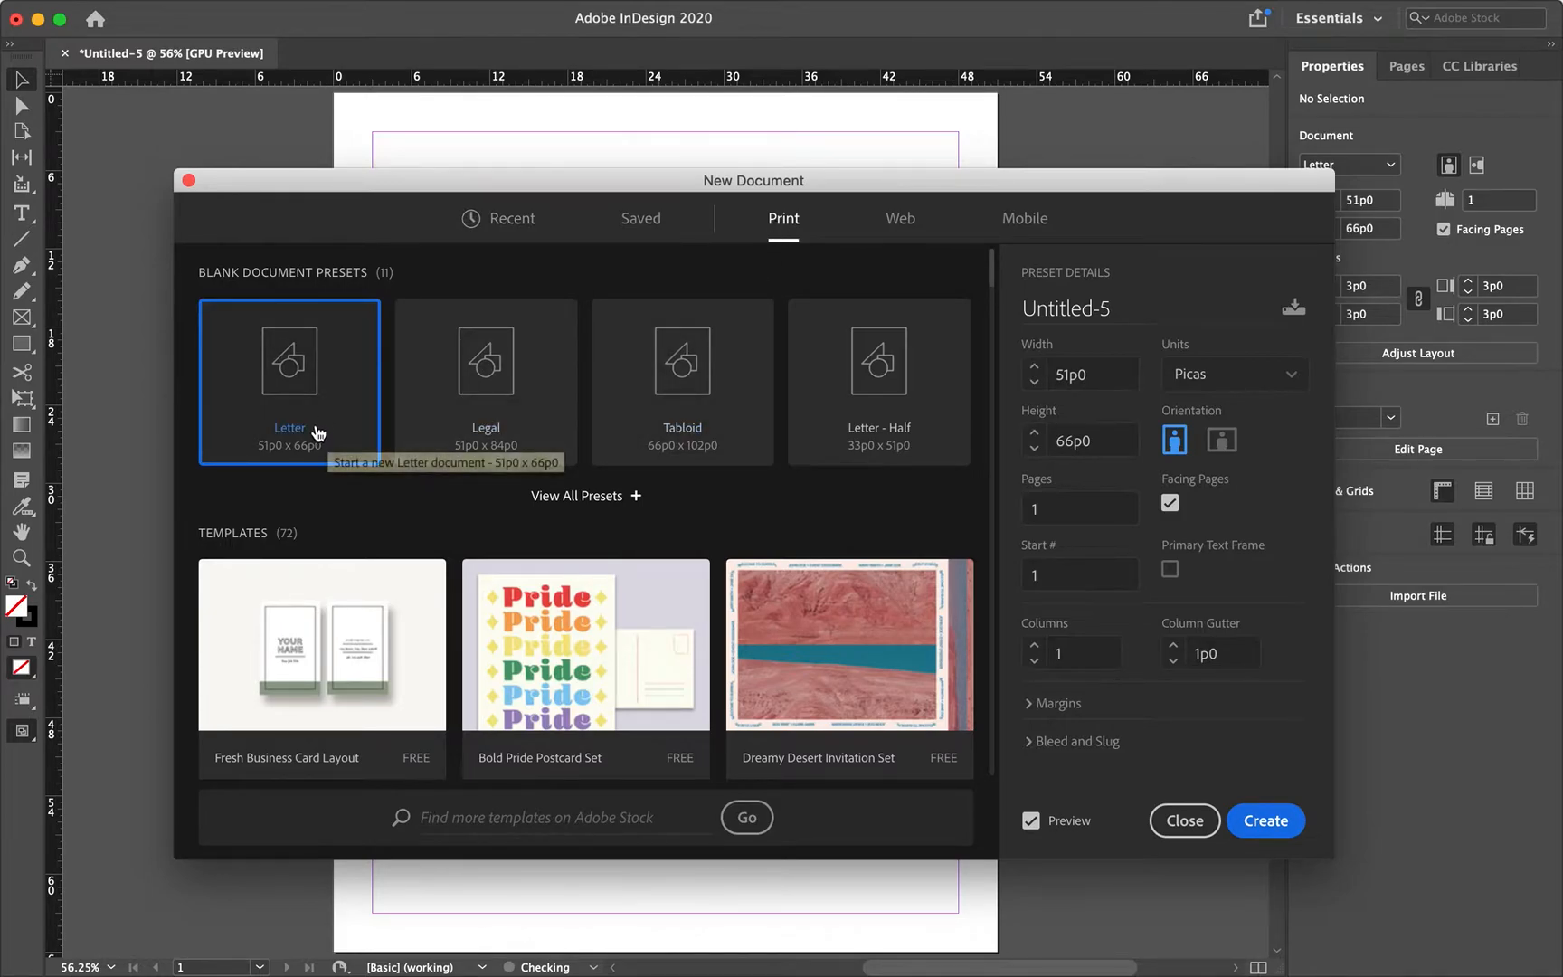
left_click(516, 438)
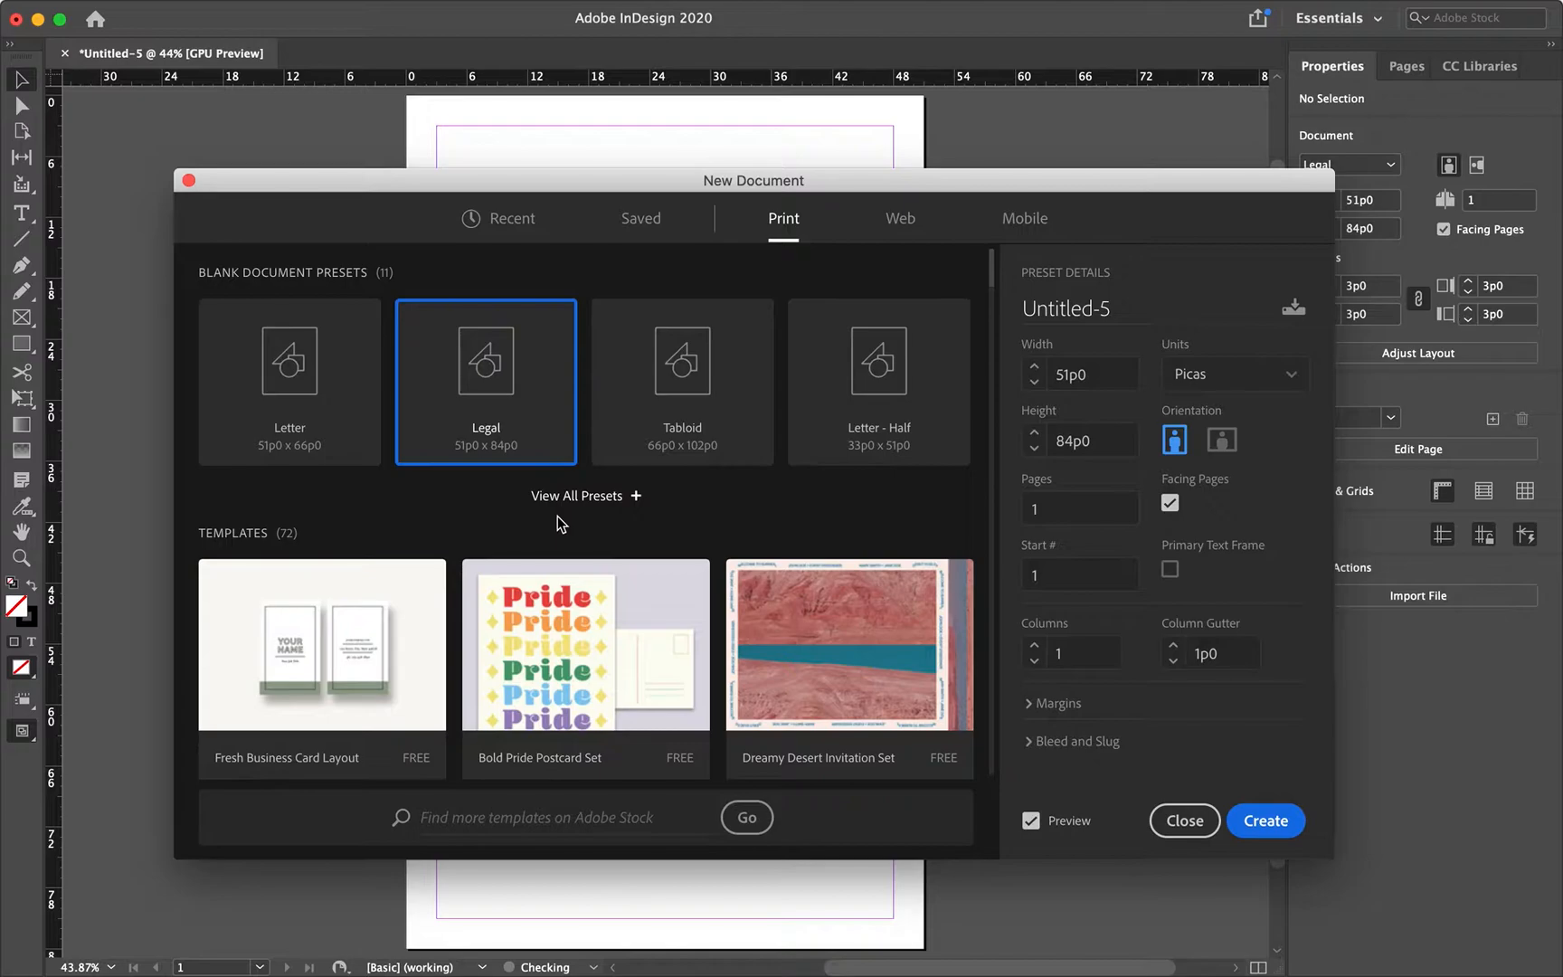
left_click(1031, 821)
left_click(1031, 821)
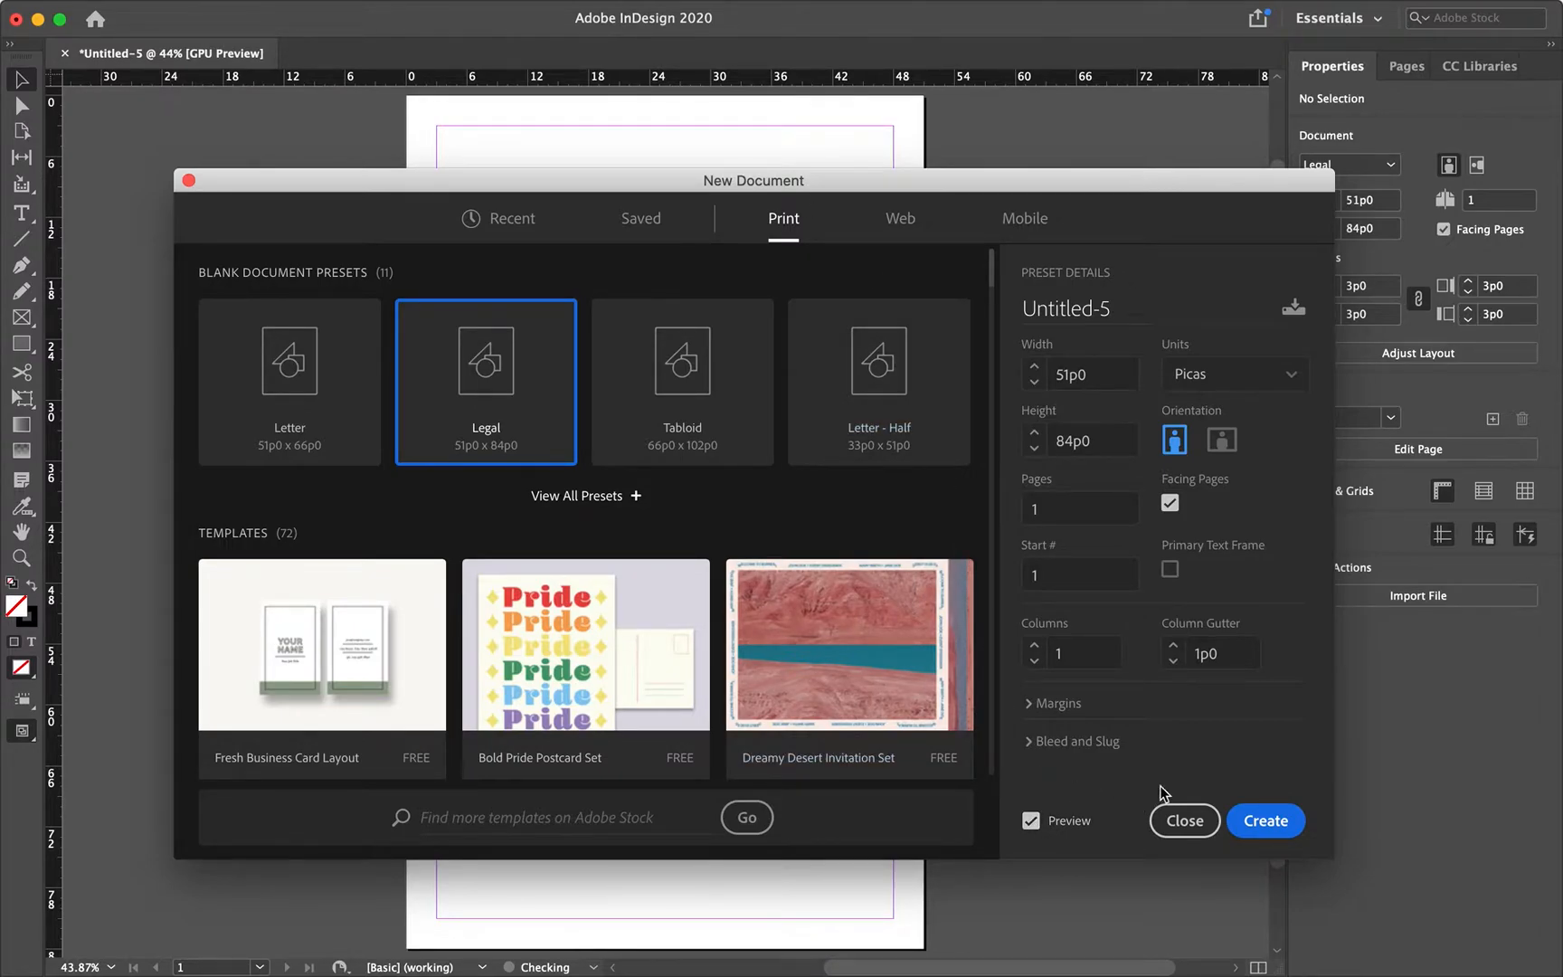
left_click(1267, 822)
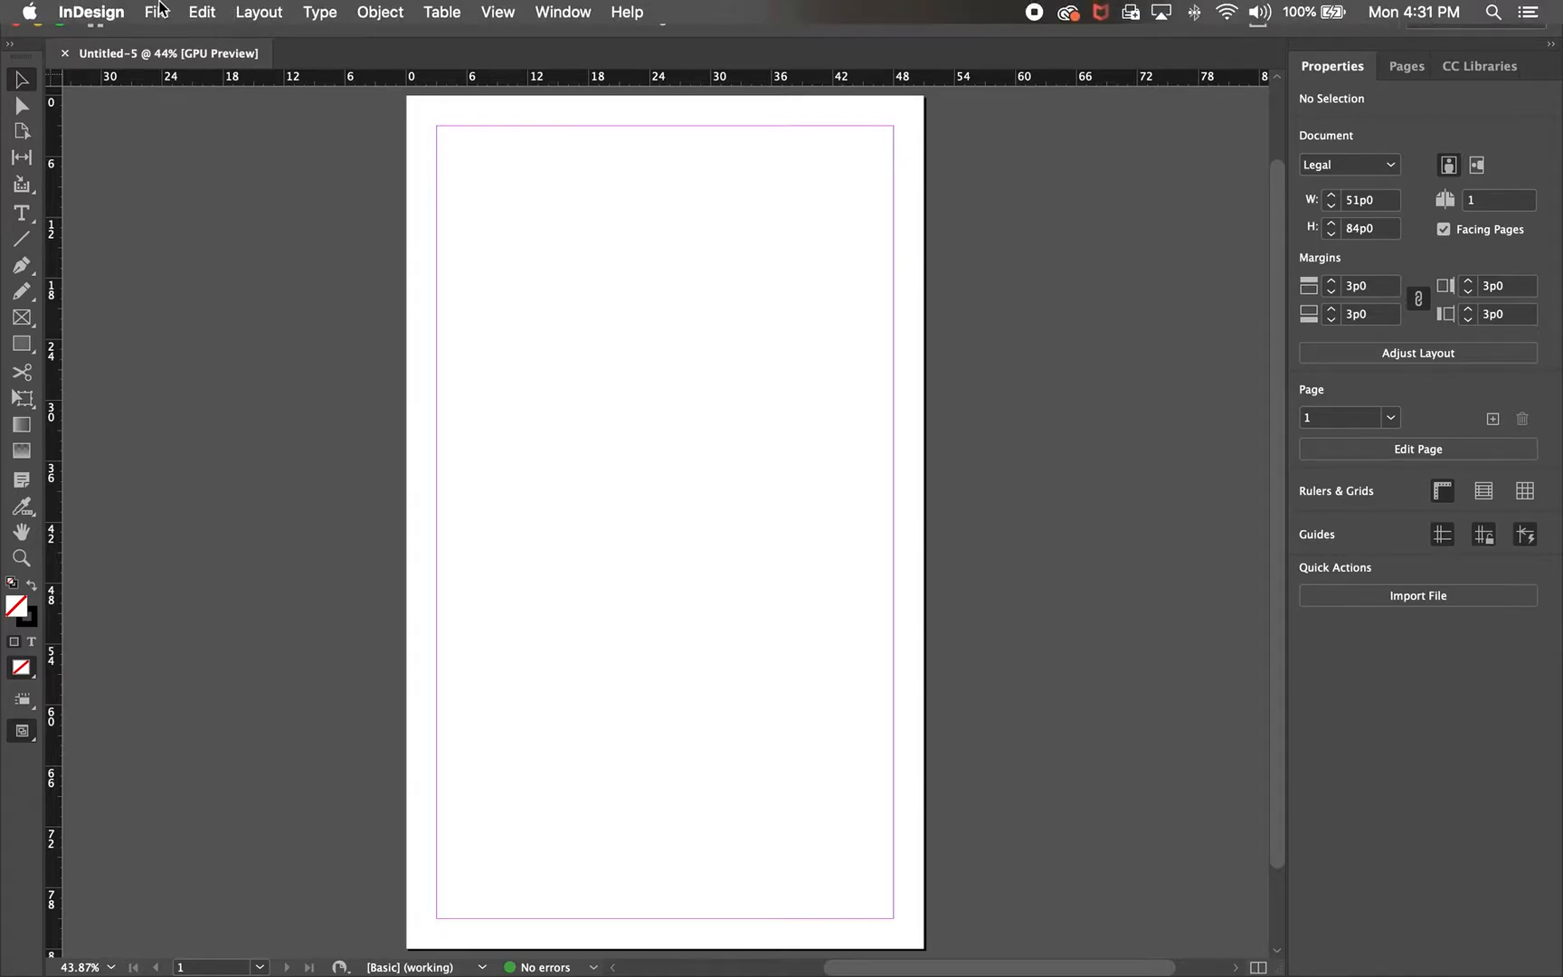
- Load IMG_6966.JPG from the Desktop for placing into the document
left_click(157, 10)
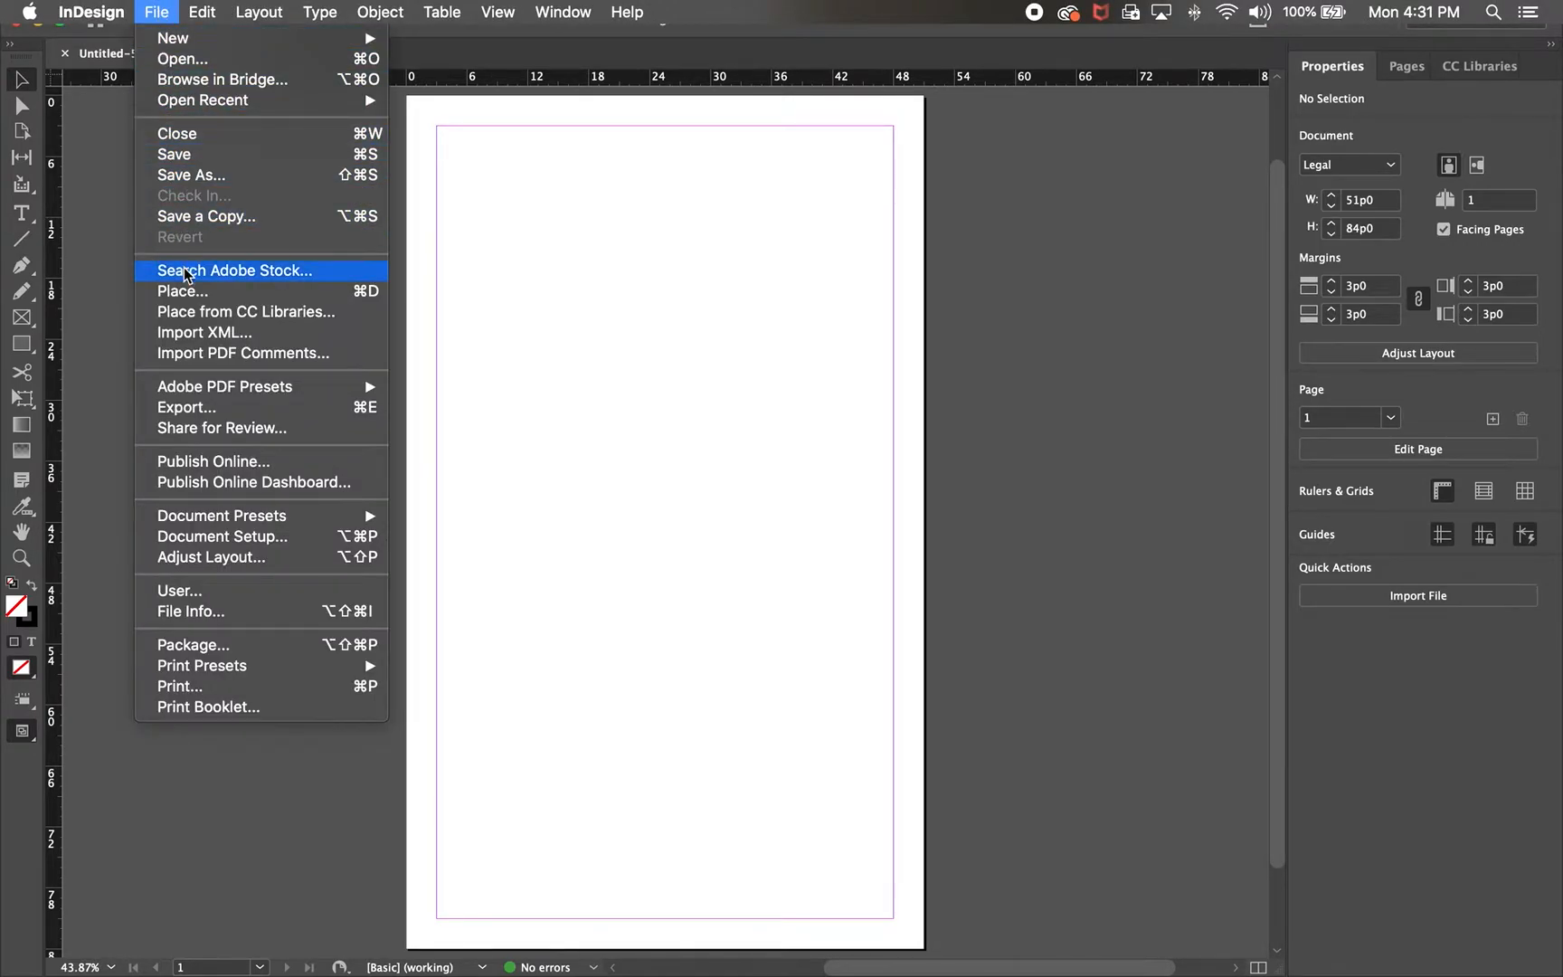
left_click(189, 291)
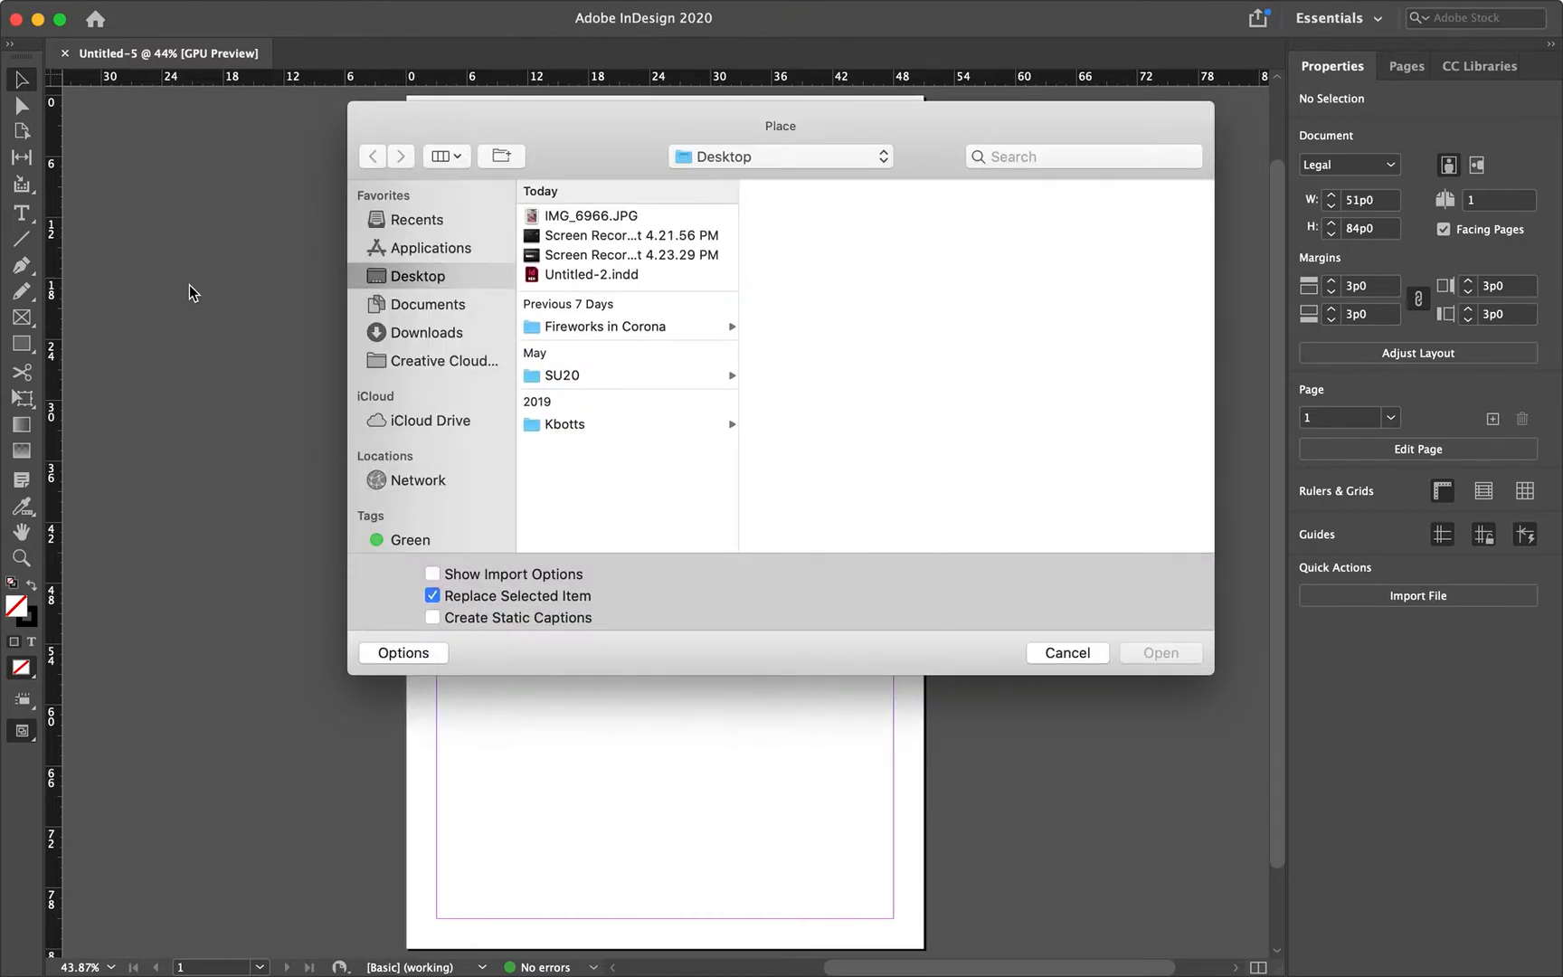
left_click(588, 218)
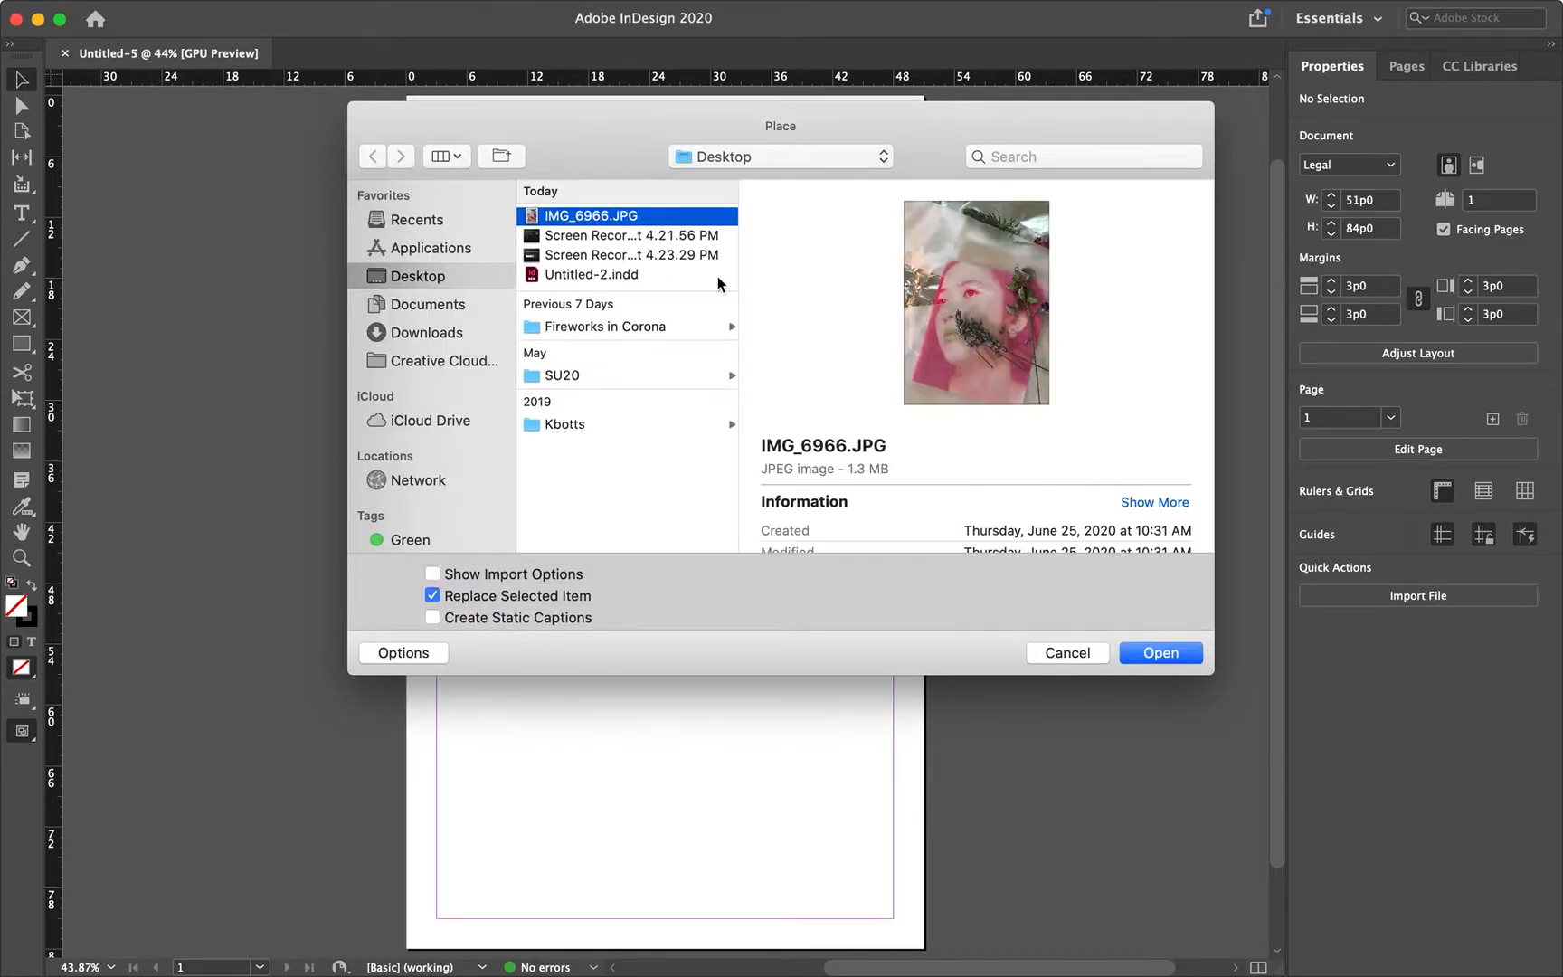
left_click(1161, 651)
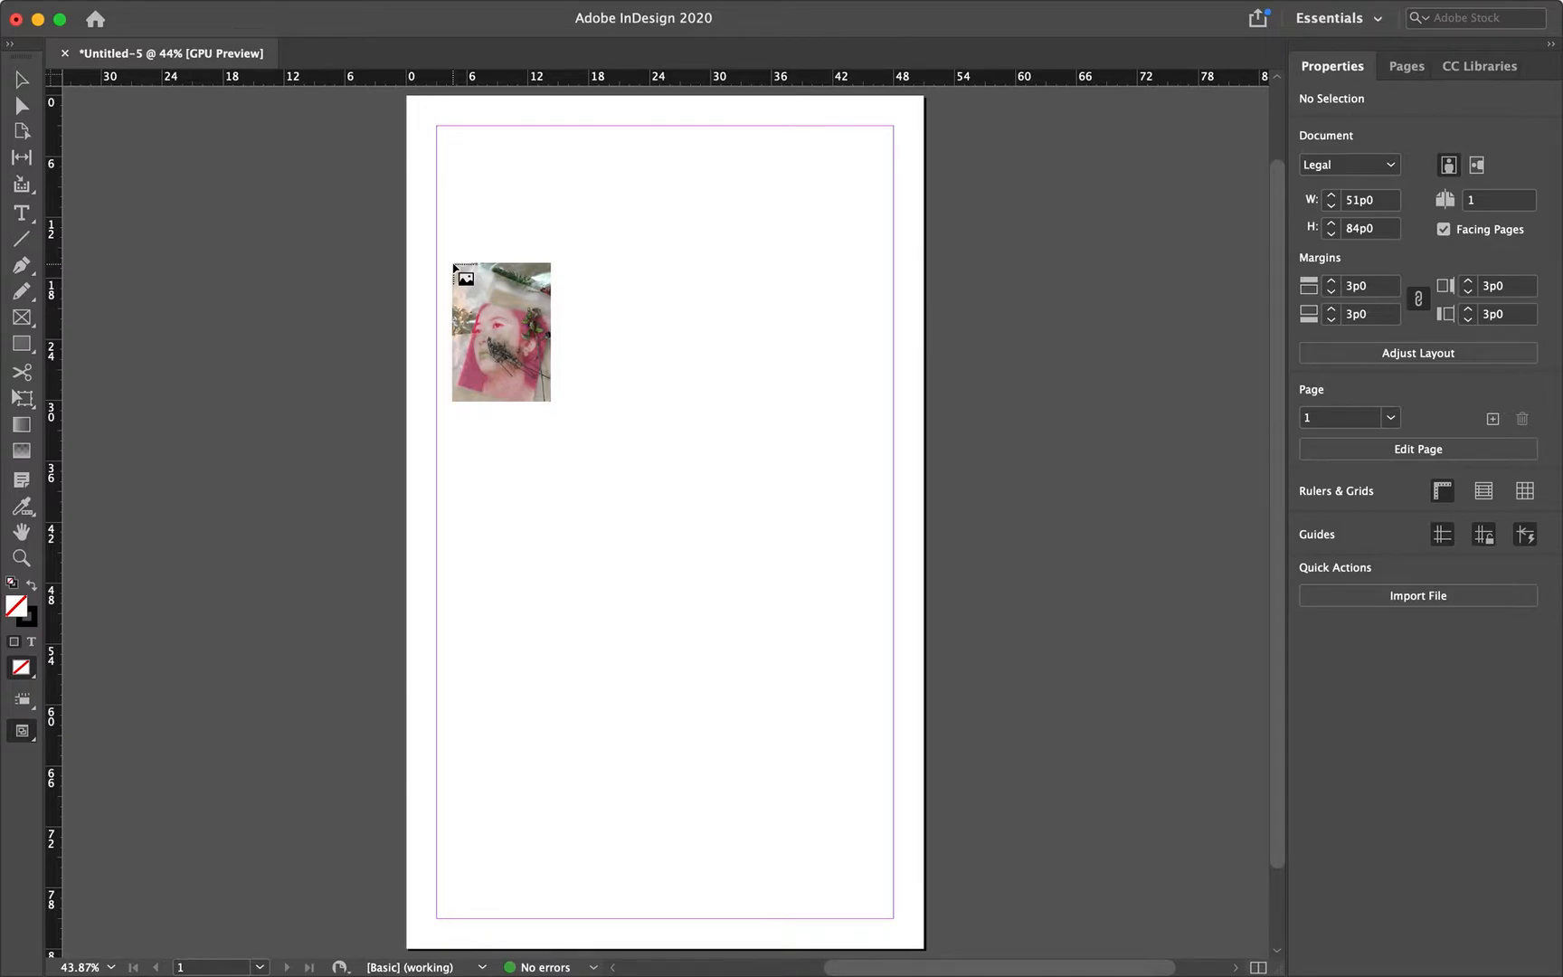
- Try placing the image about 25p8 wide and 36p high against the page's left margin, and undo the placement
left_click_drag(437, 263, 716, 625)
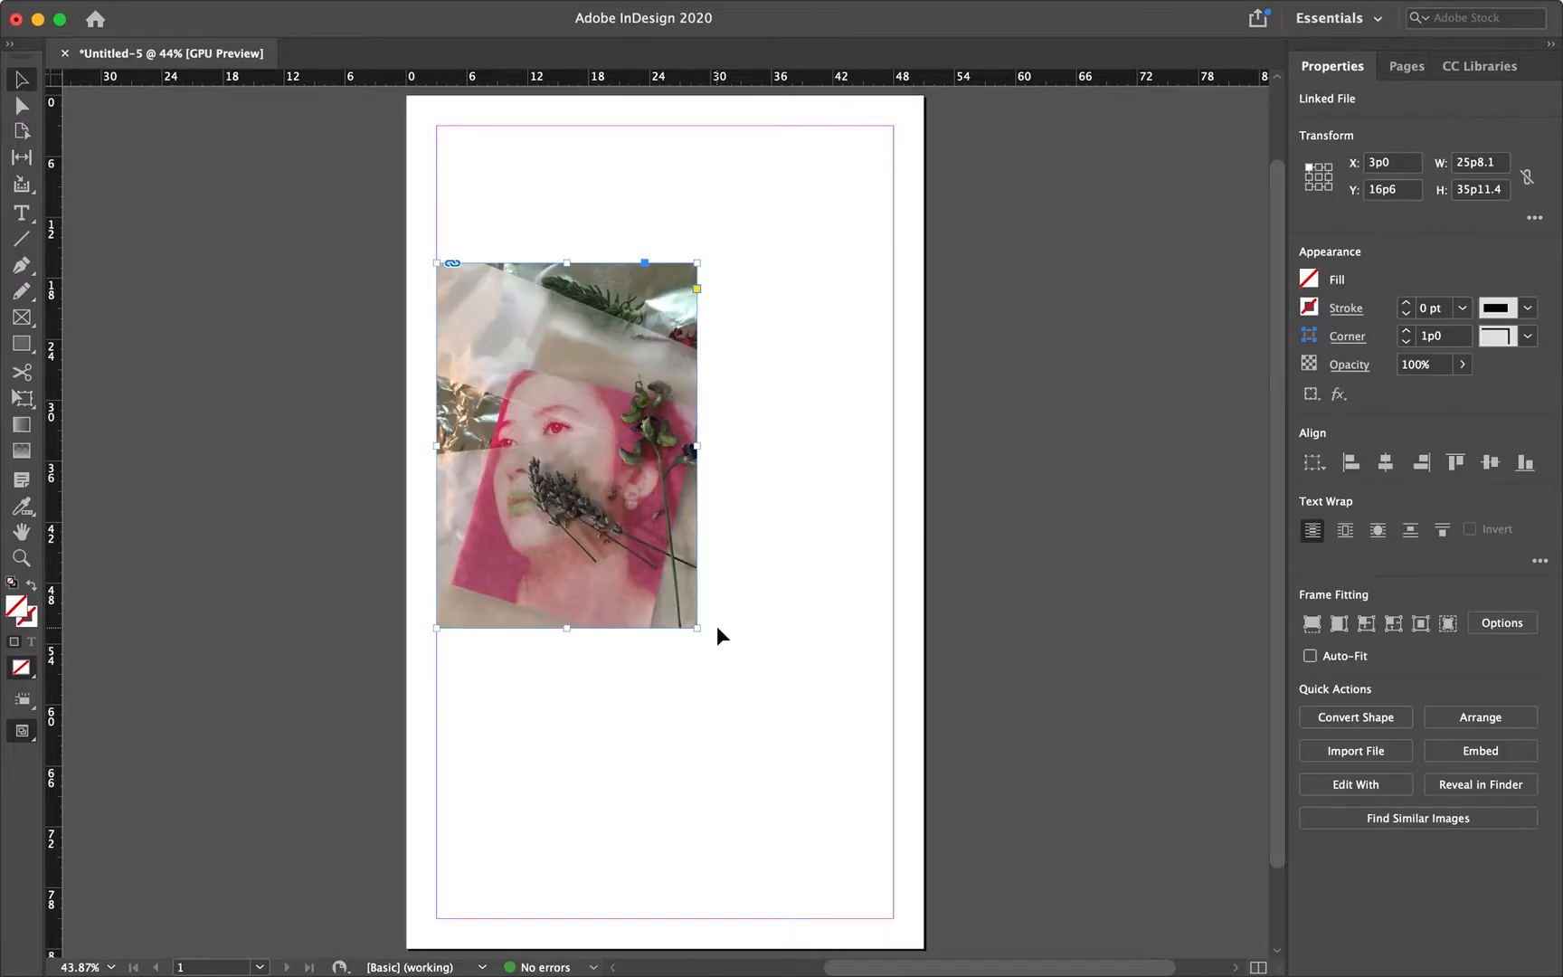
left_click(737, 585)
key("super+z")
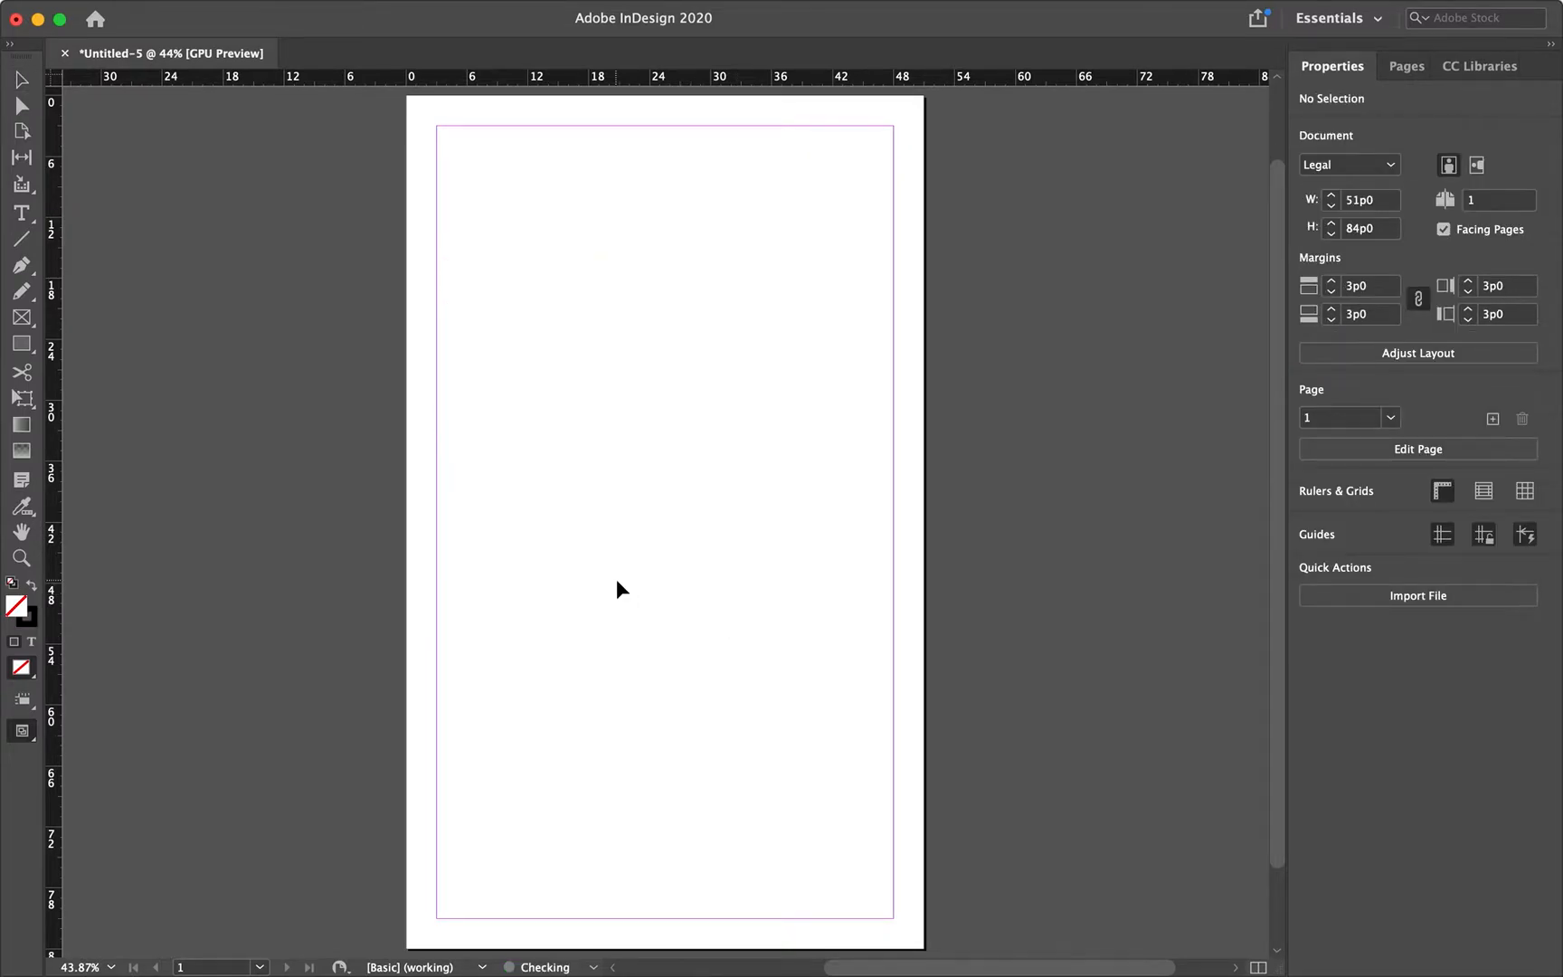
- Place the image over the whole page, extending past its edges at about 65p wide and 91p high, and shift it slightly left
key("Escape")
key("super+minus")
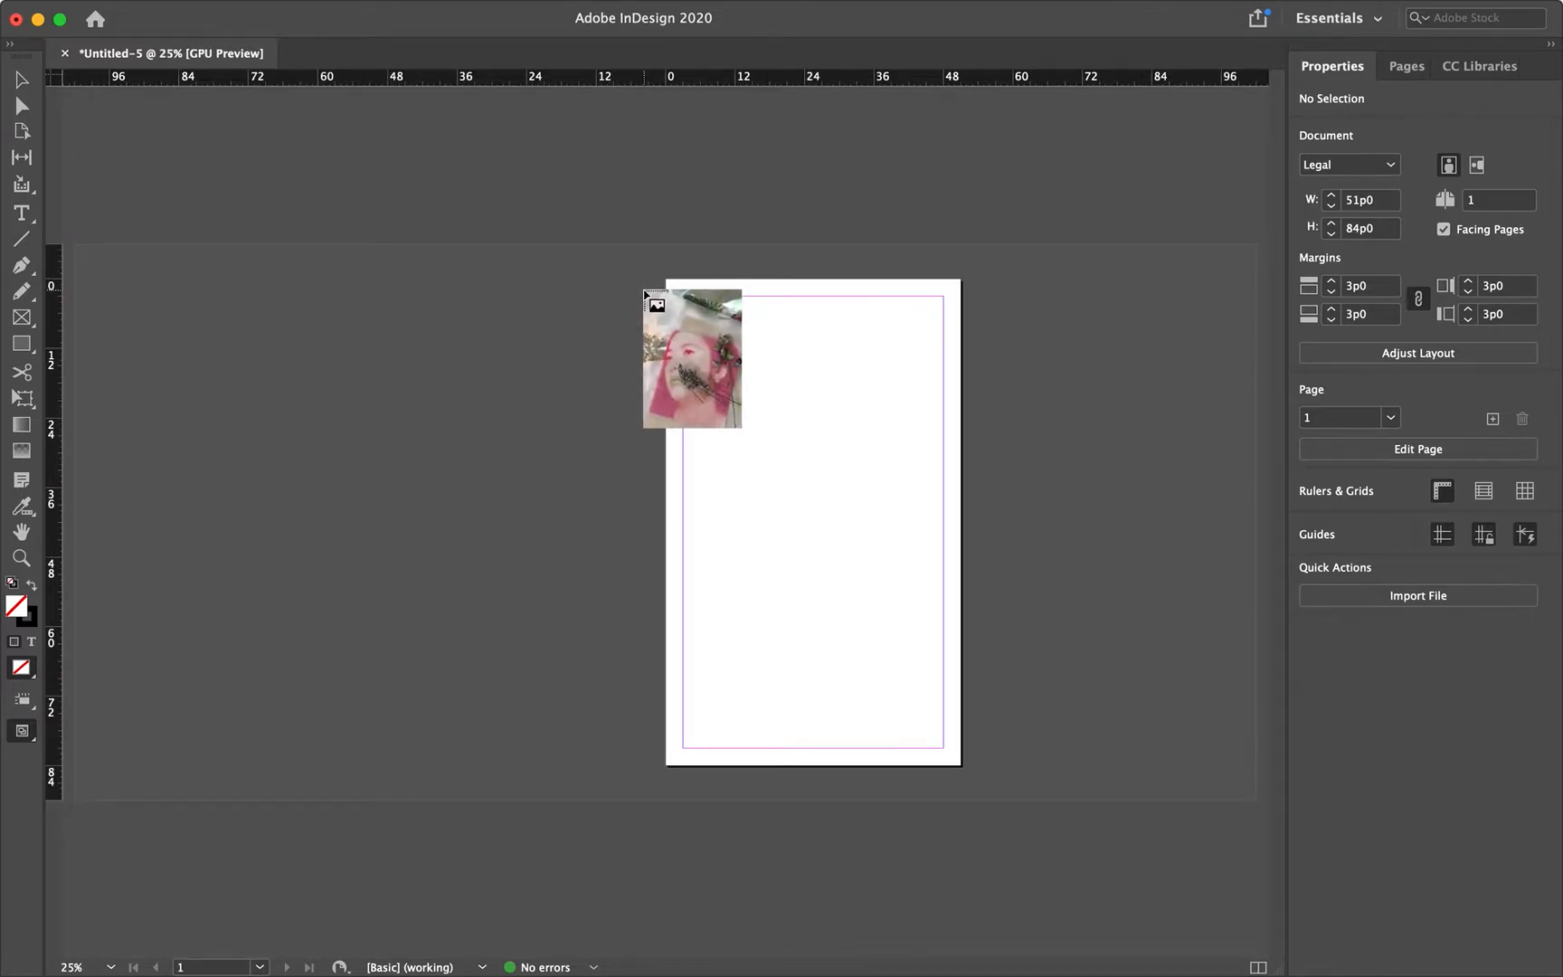
left_click_drag(644, 256, 1032, 780)
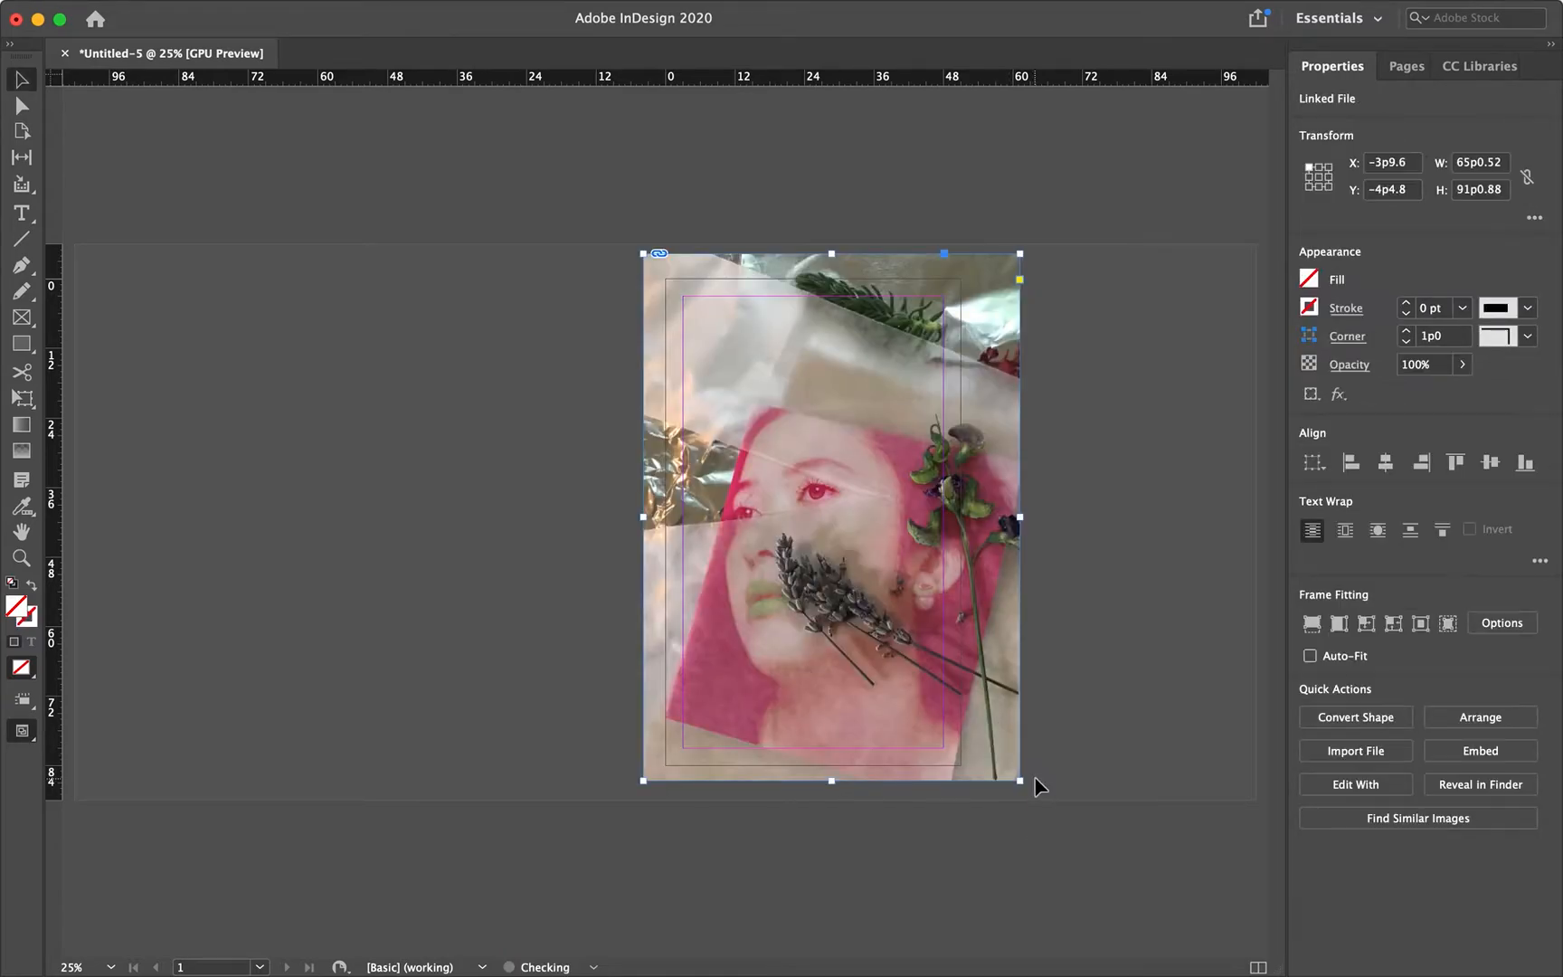
left_click_drag(1001, 687, 992, 685)
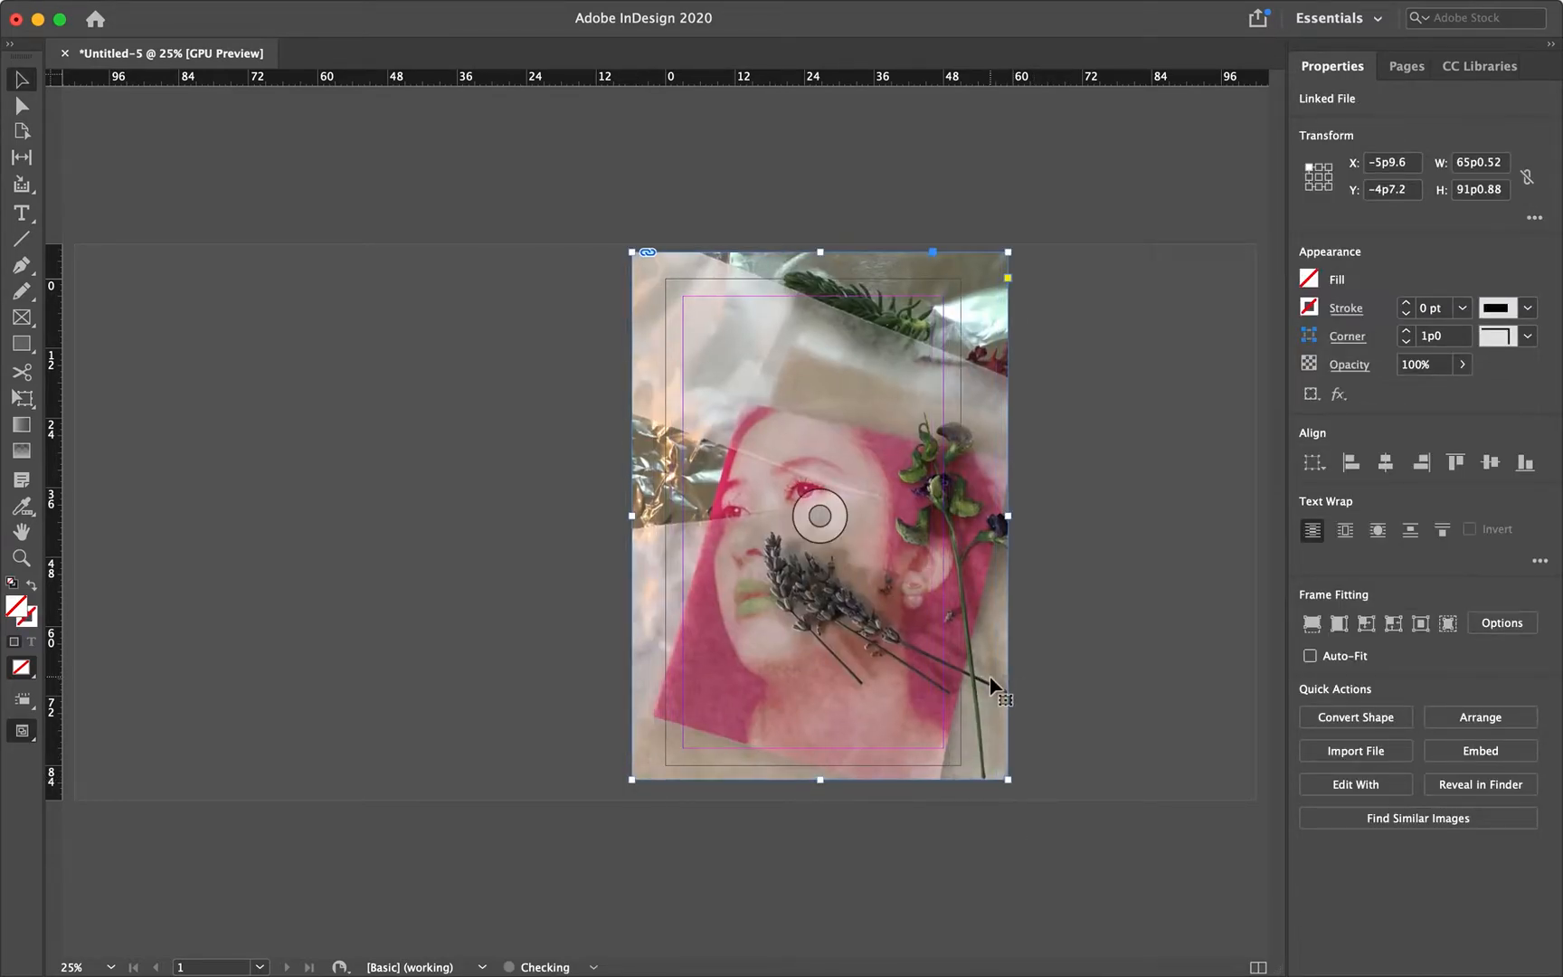
left_click(1074, 692)
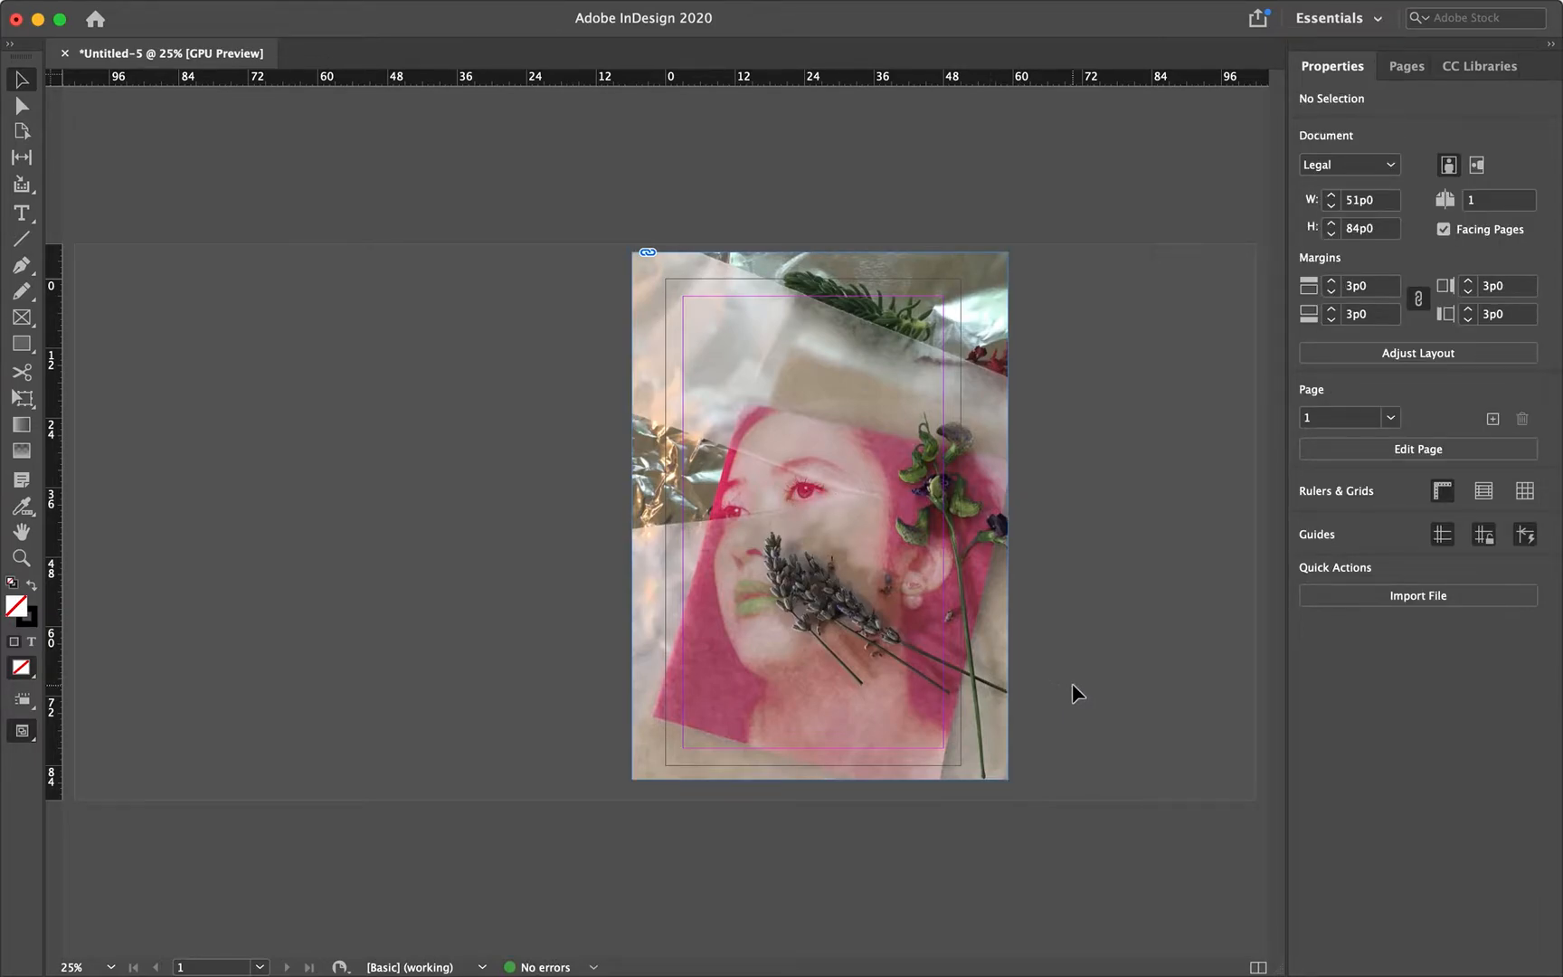
- Crop the image frame on all four sides to the page edges, 51p0 by 84p0 at X 0p0 and Y 0p0
left_click(945, 667)
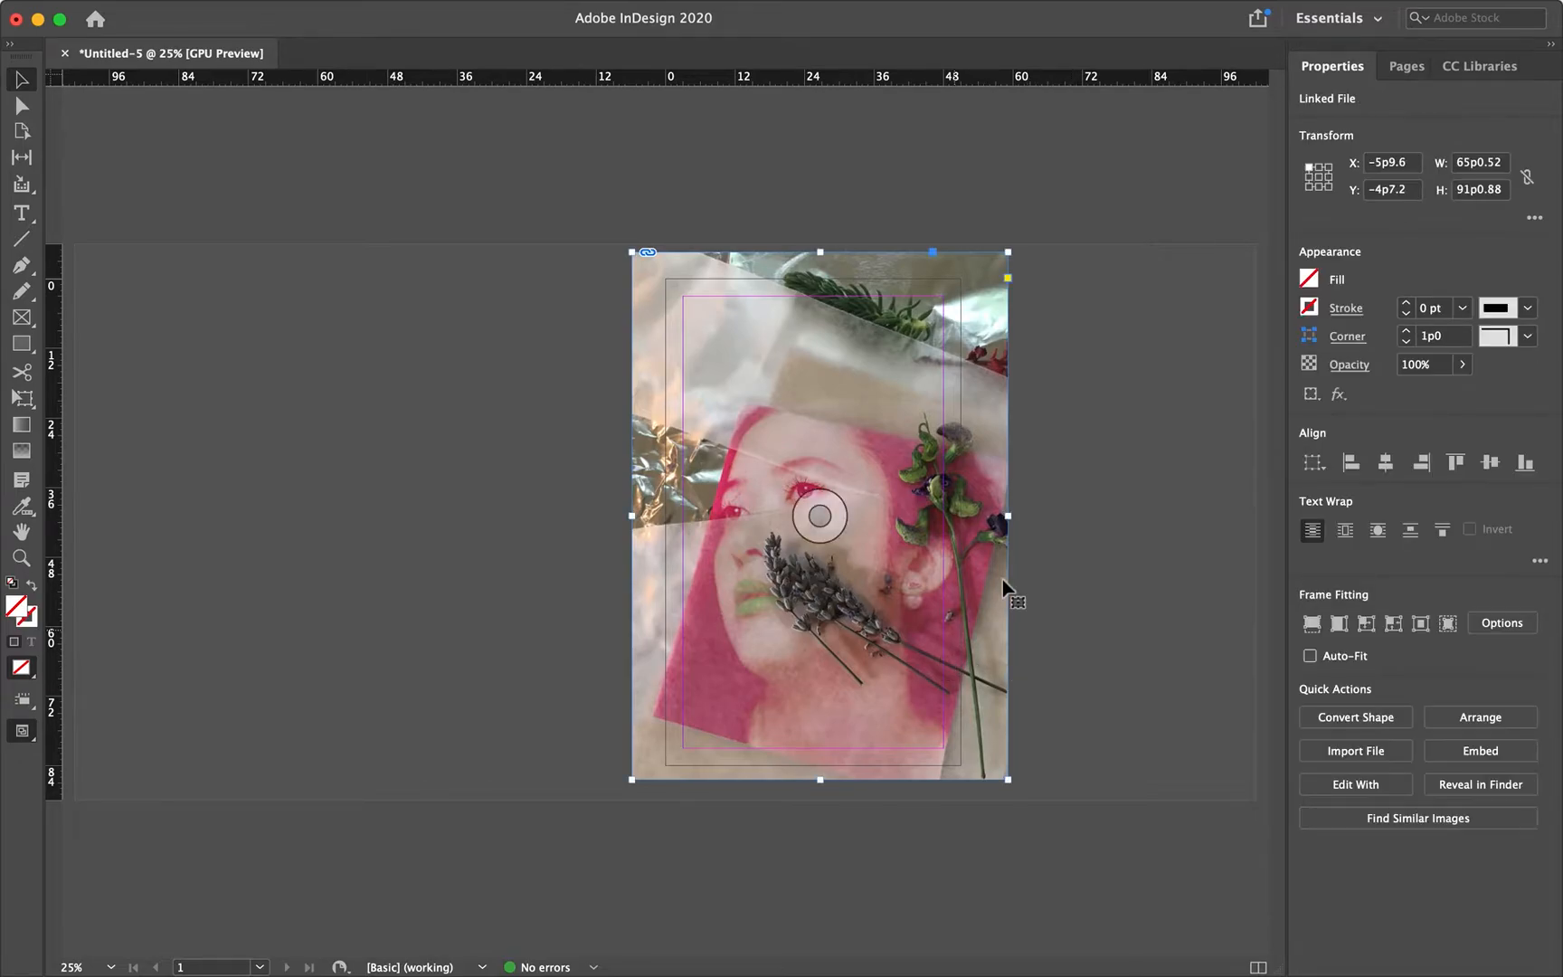
left_click_drag(1011, 520, 962, 520)
left_click_drag(796, 252, 795, 279)
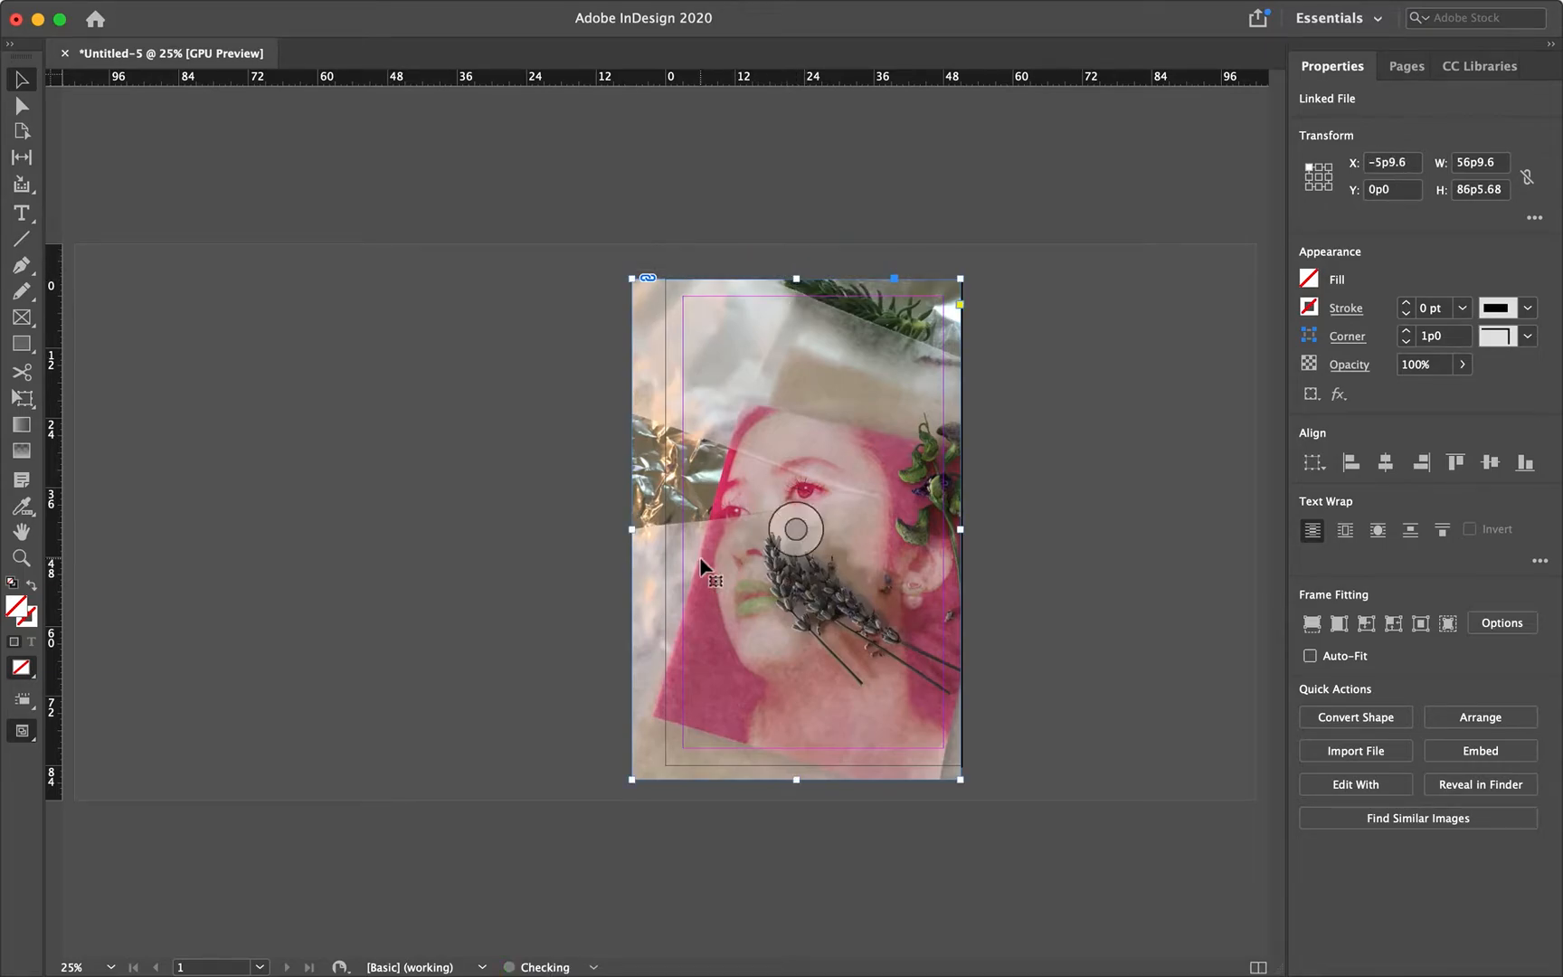
left_click_drag(636, 535, 666, 534)
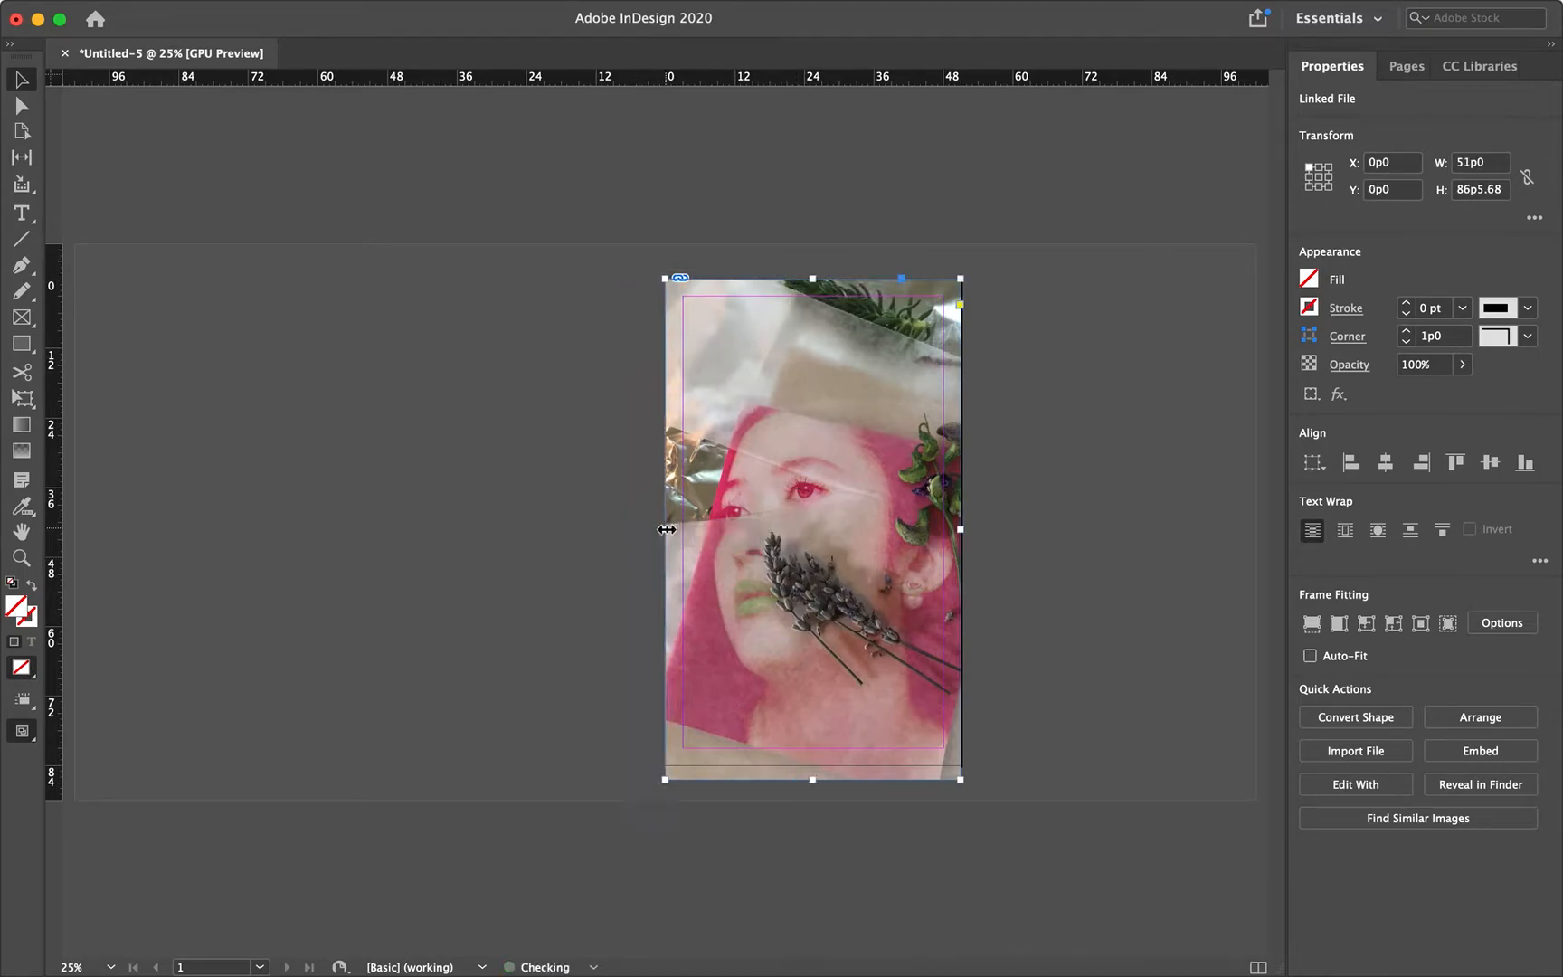
left_click_drag(812, 779, 815, 769)
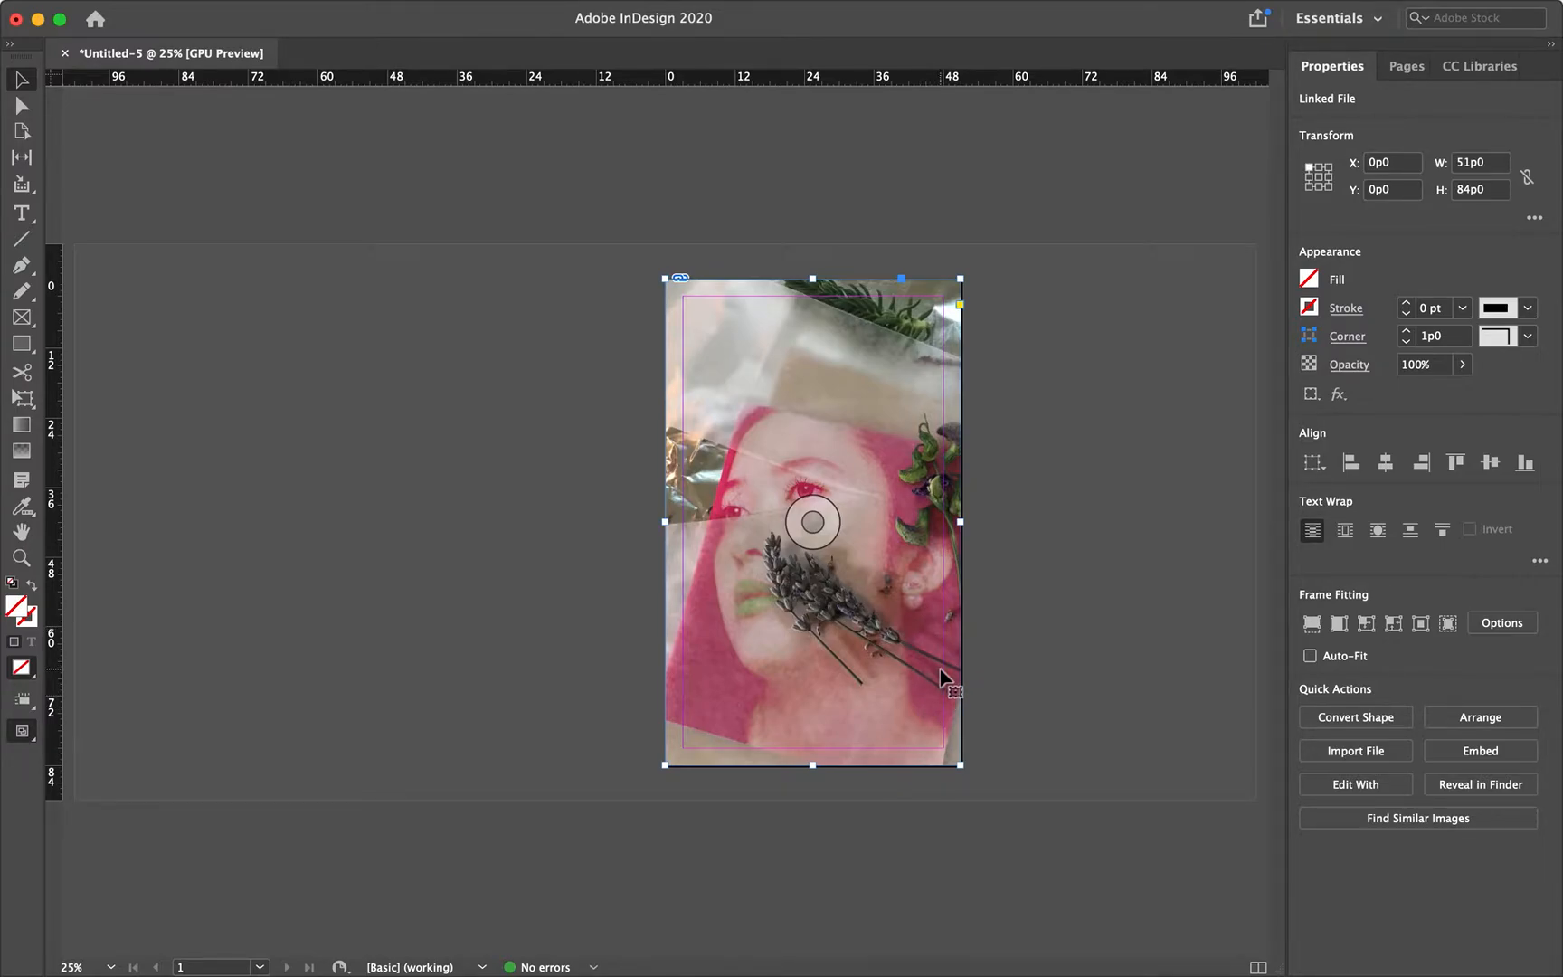
- Hide the margin guides and deselect the image to show the page clean
key("super+'")
key("super+'")
key("super+;")
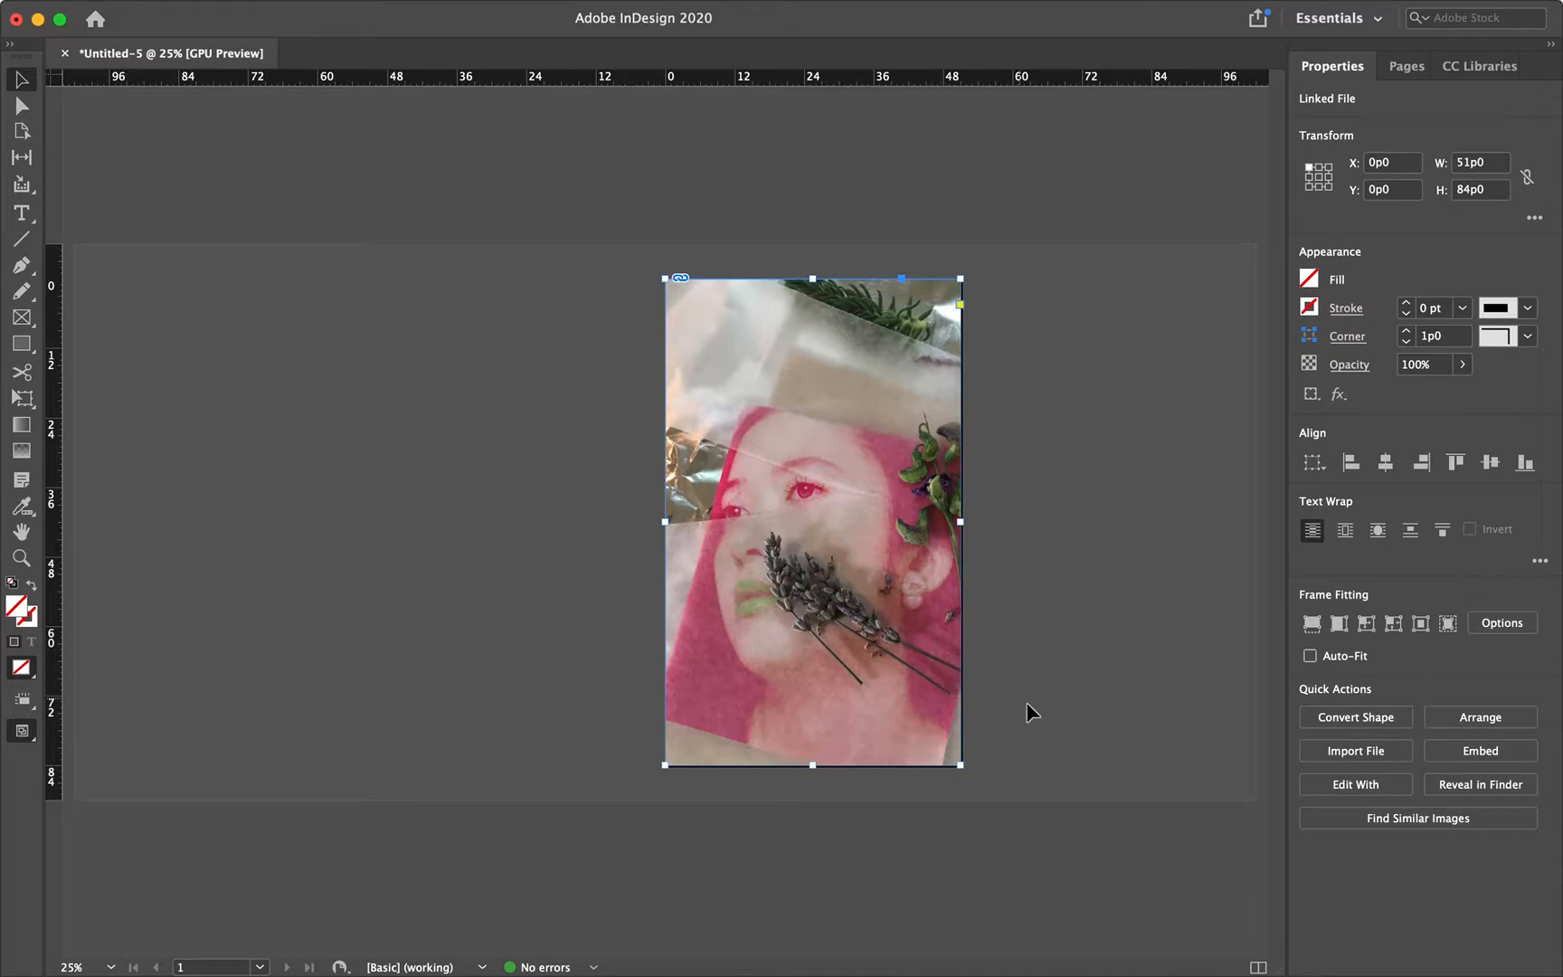
left_click(1044, 719)
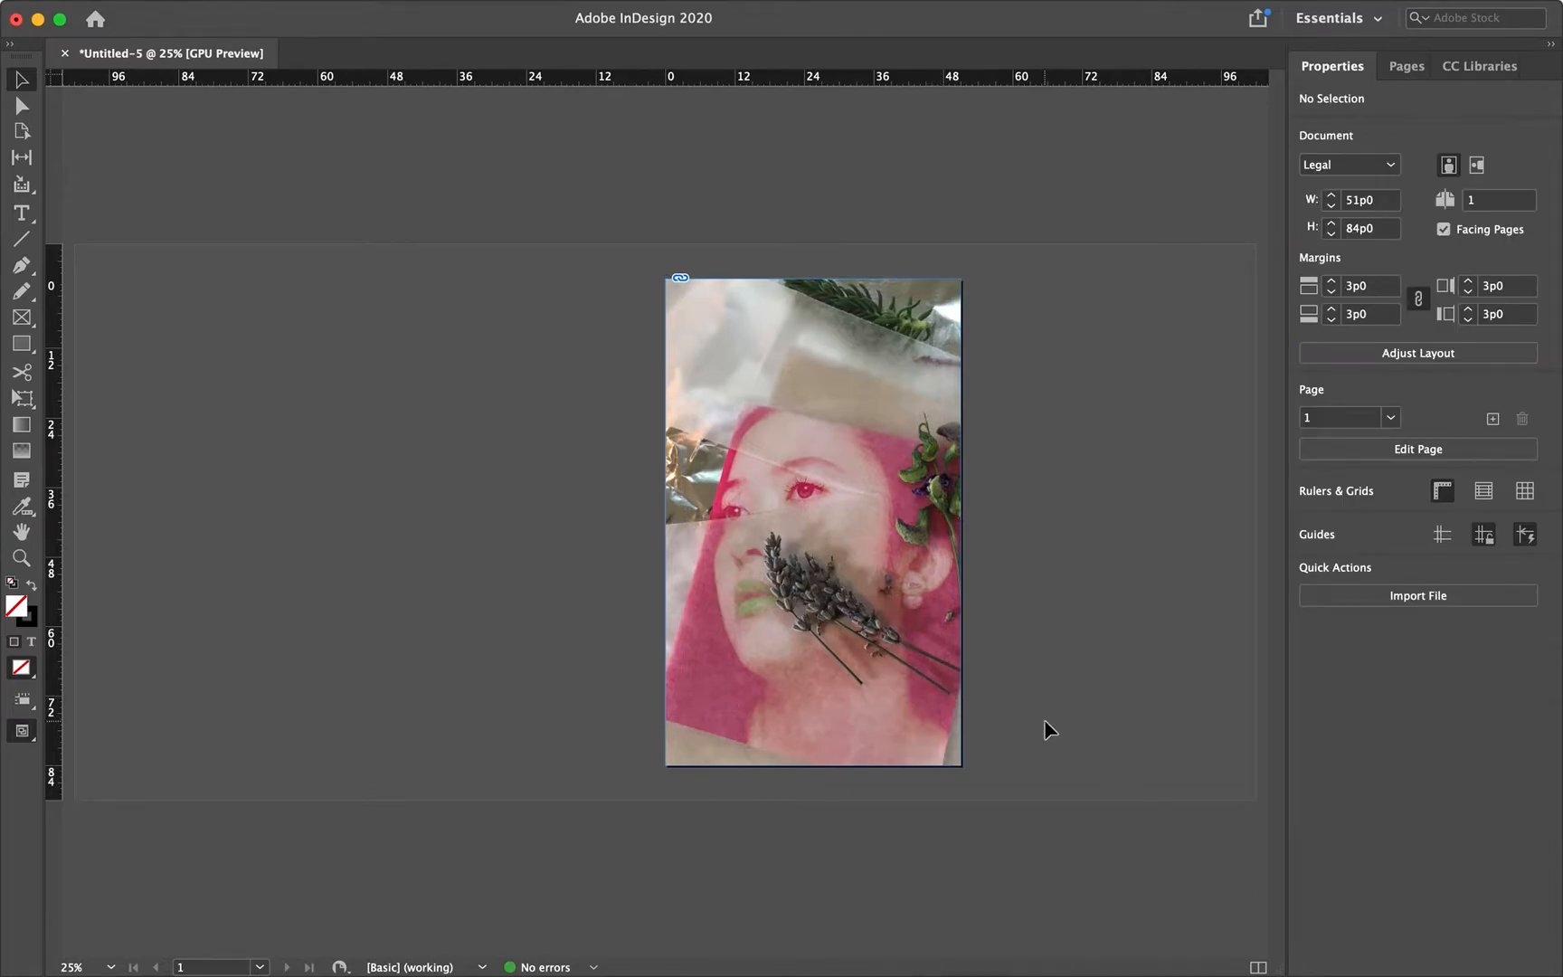
- Try enlarging the image inside its frame to about 86p wide and squeezing it to about 48p wide, undoing each resize
left_click(799, 666)
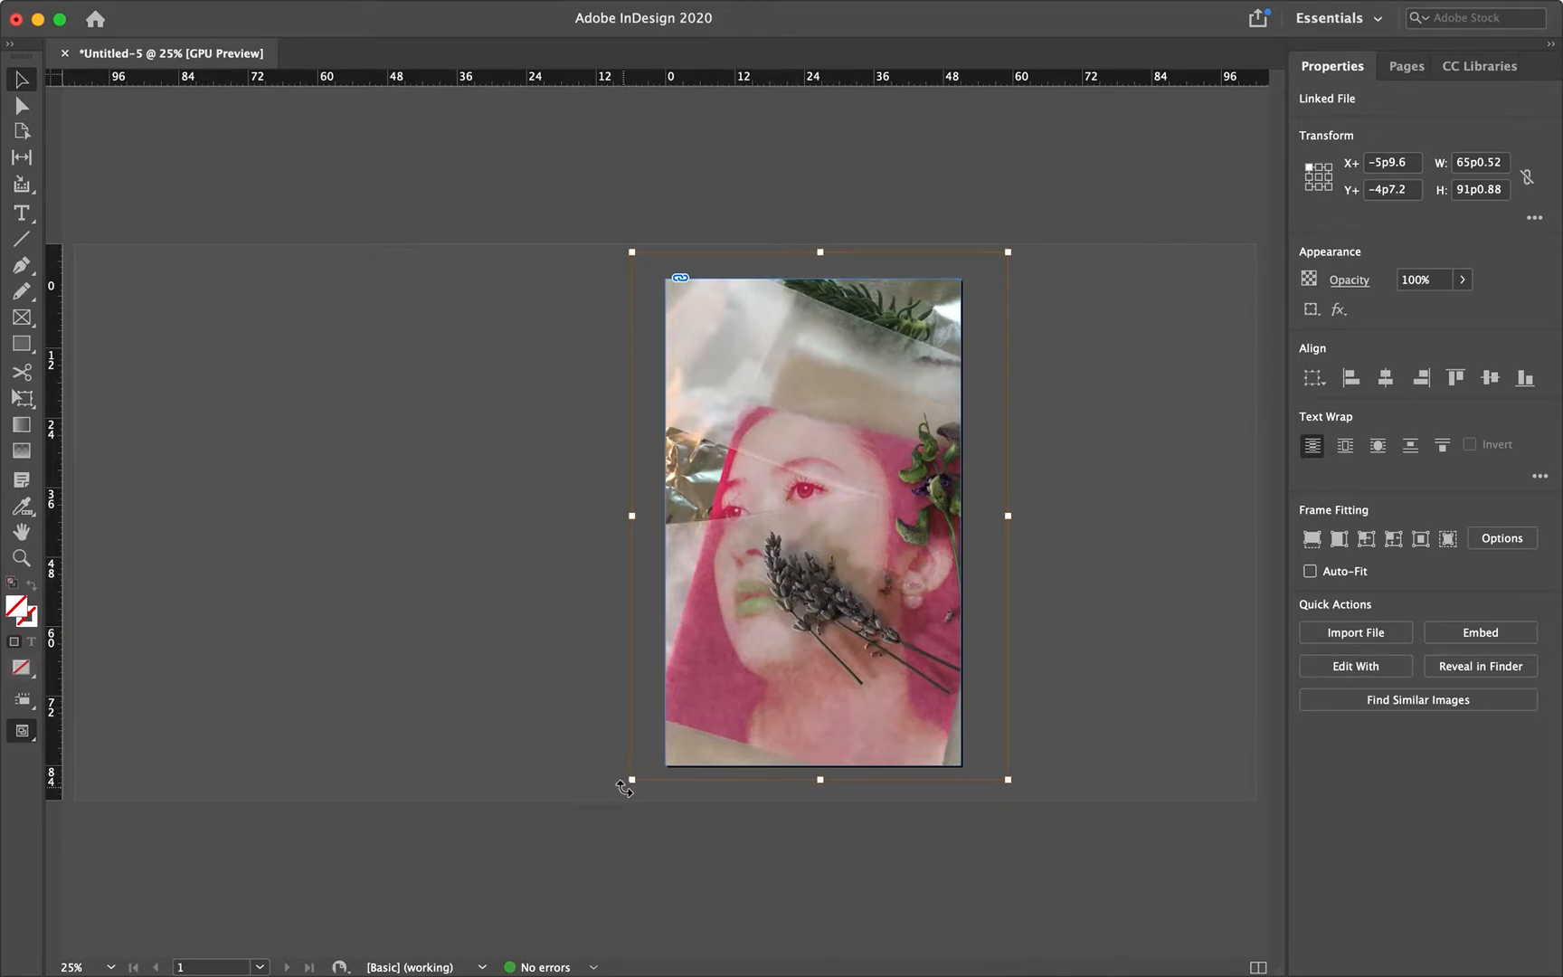
left_click_drag(632, 779, 555, 886)
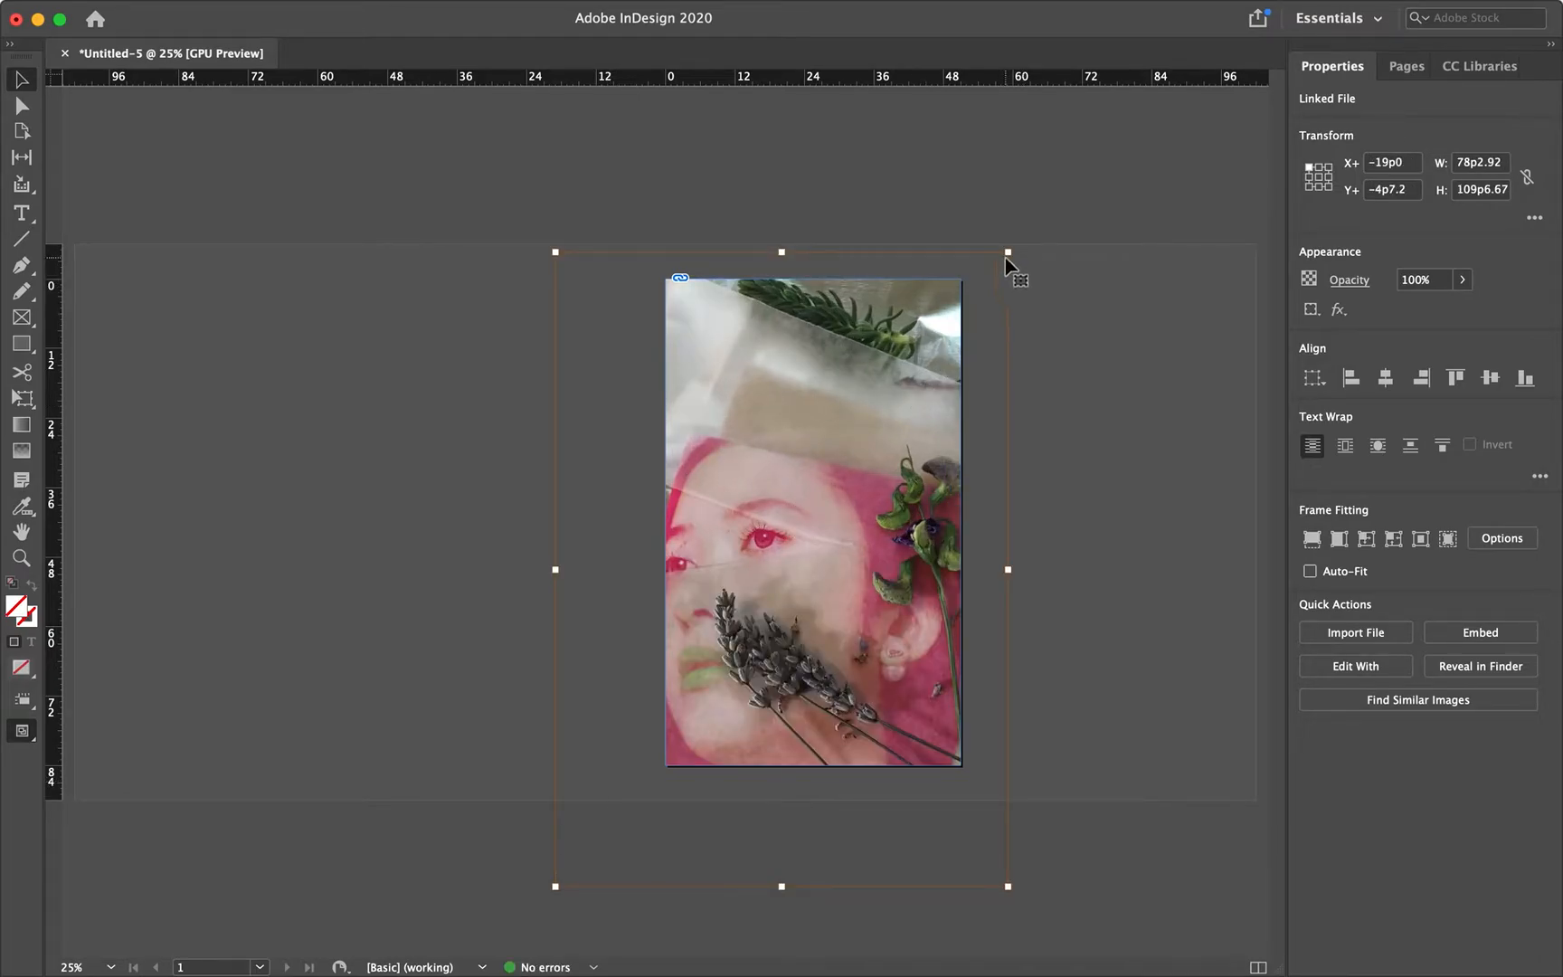
left_click_drag(1008, 253, 1058, 217)
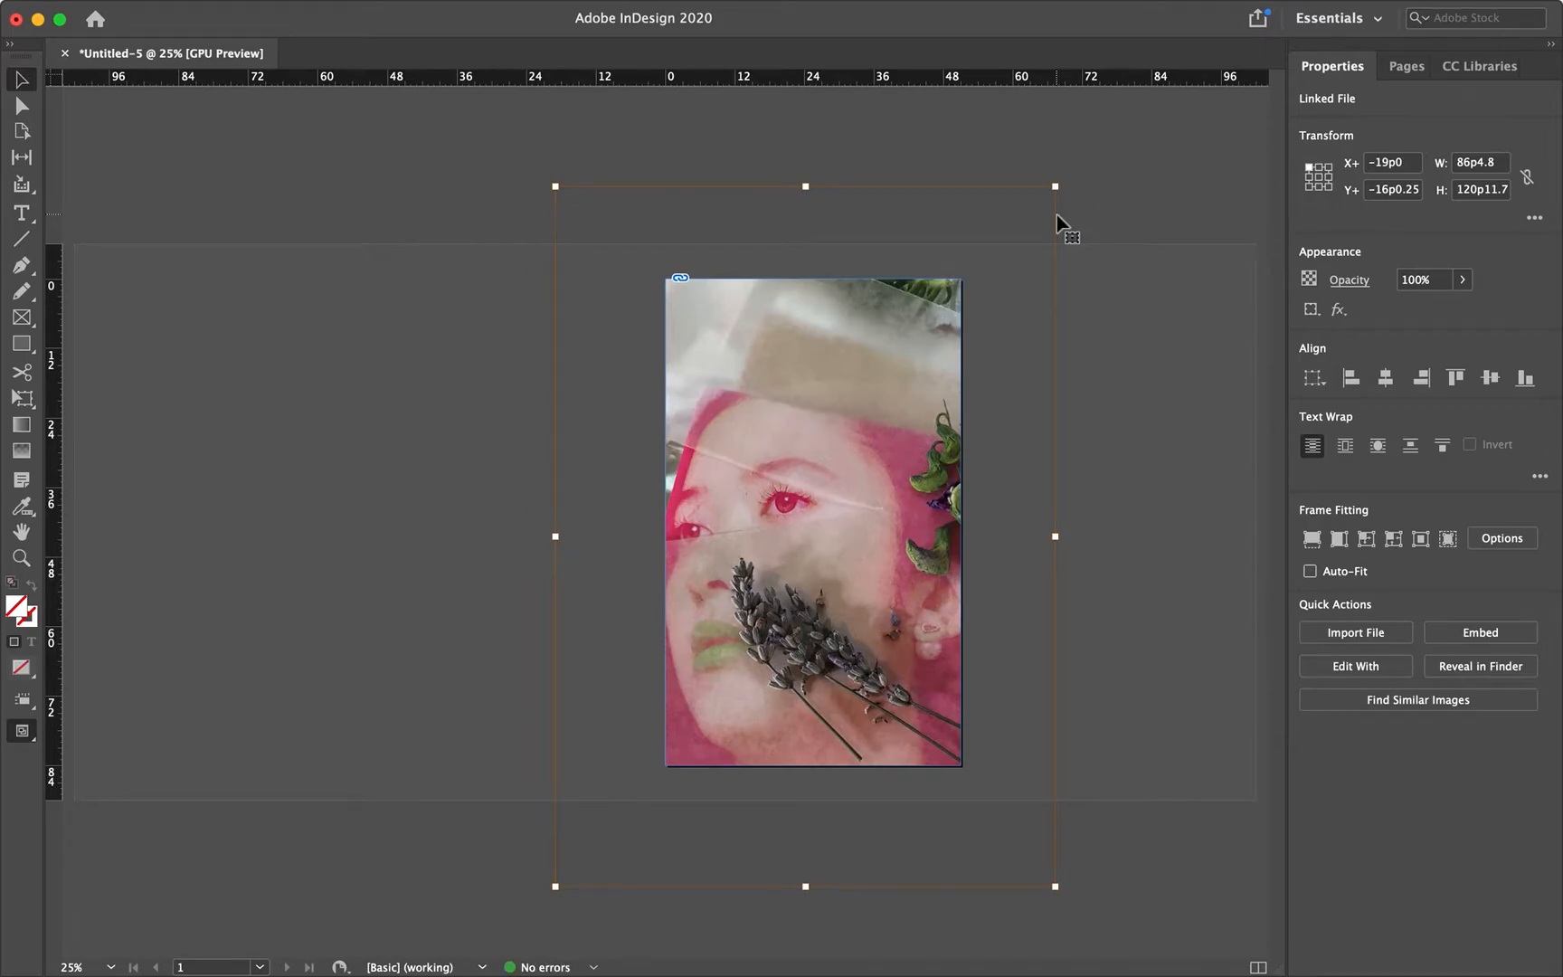
key("super+z")
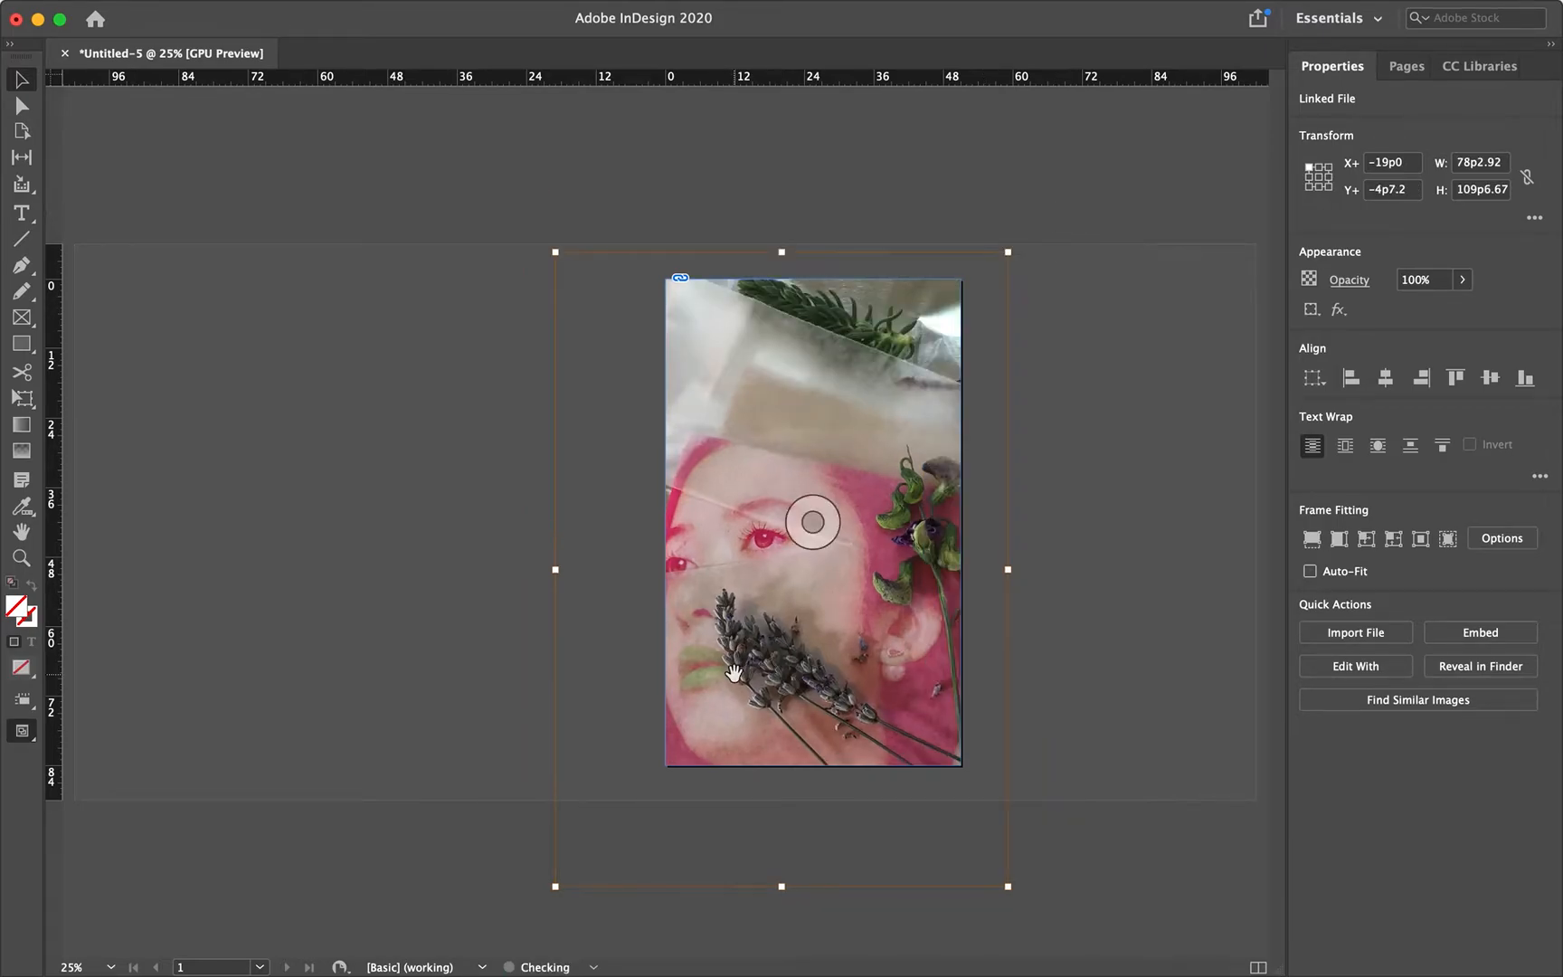
key("super+z")
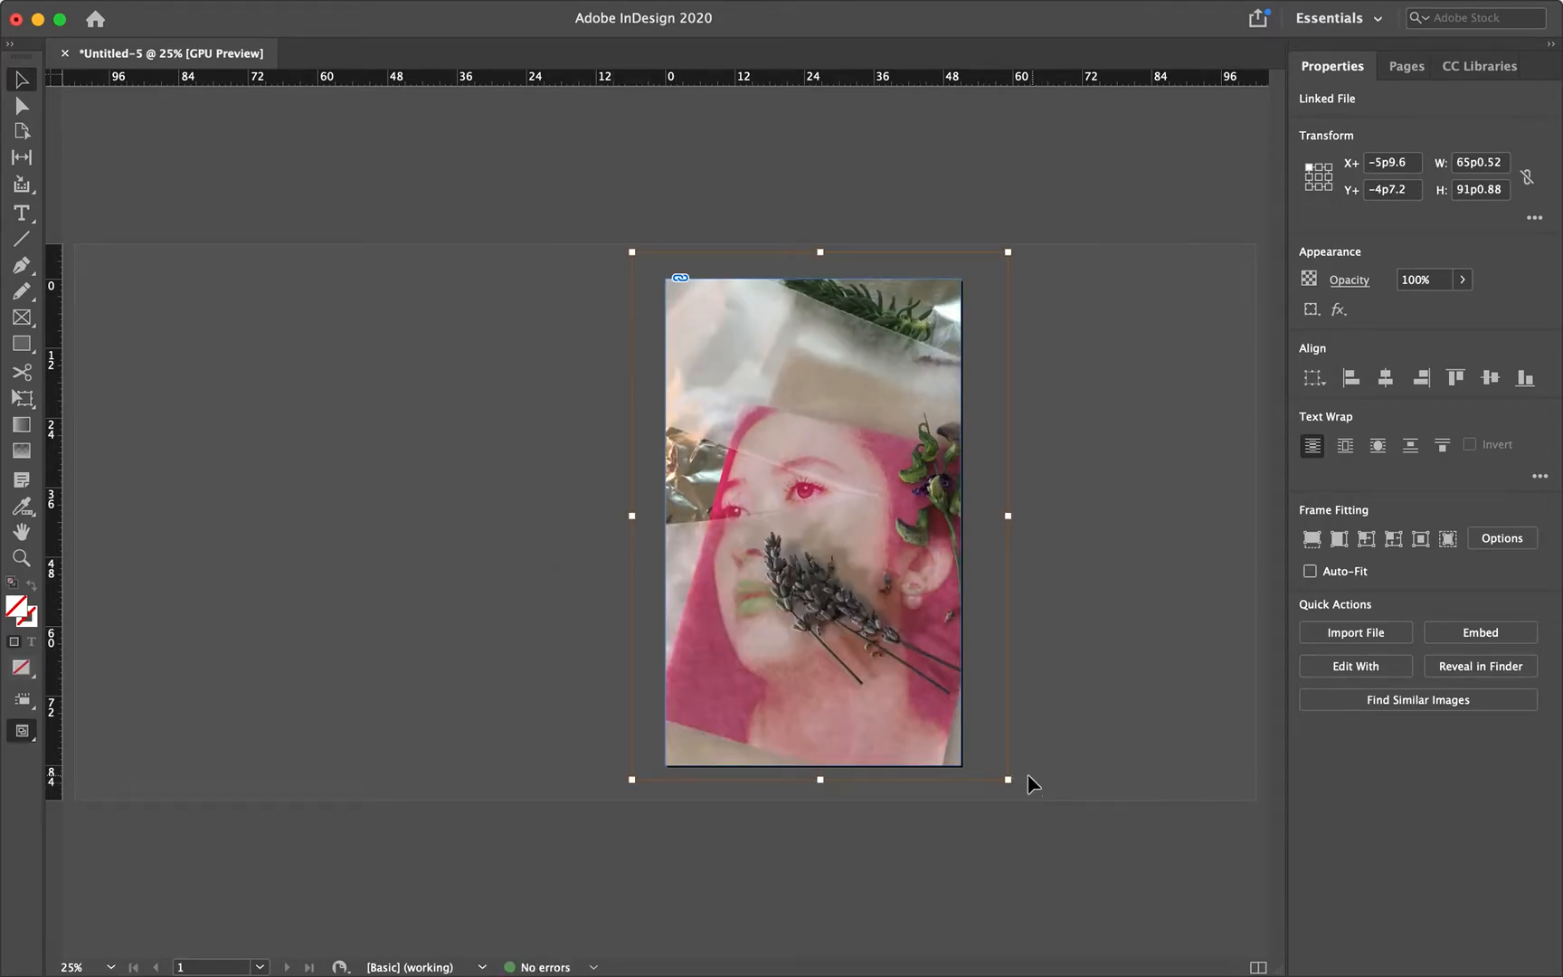
left_click_drag(1011, 781, 915, 787)
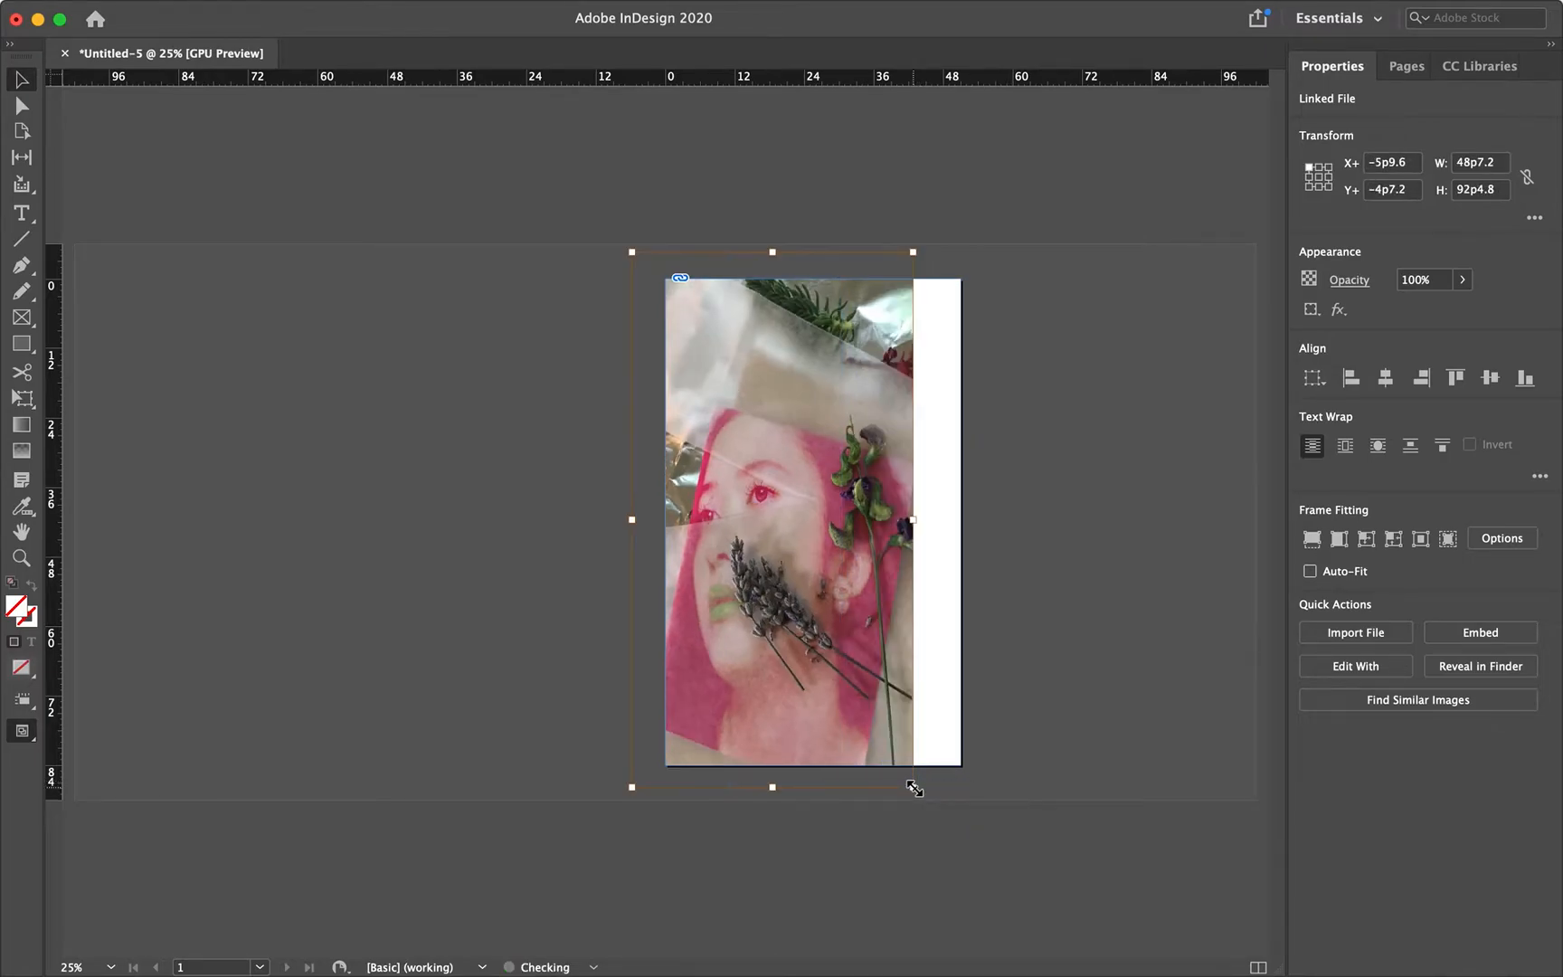
key("super+z")
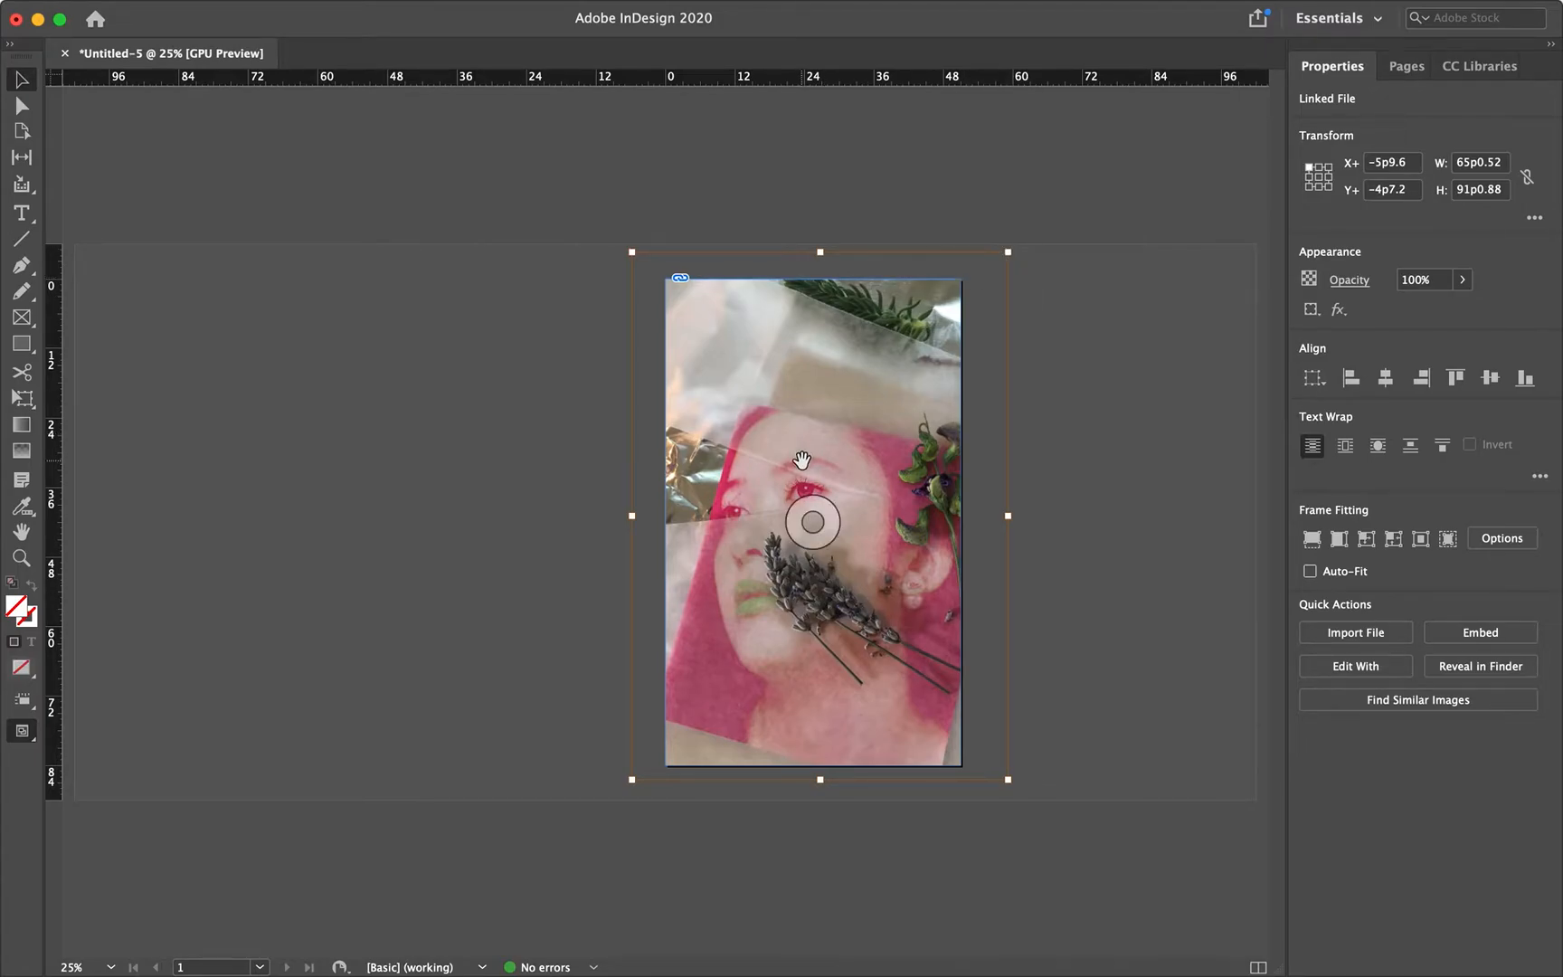
- Shift the image inside its frame to about X -7p0 and Y -3p6, rotate it 180 degrees, and deselect it
mouse_move(812, 454)
left_mouse_down()
mouse_move(831, 464)
mouse_move(813, 465)
left_mouse_up()
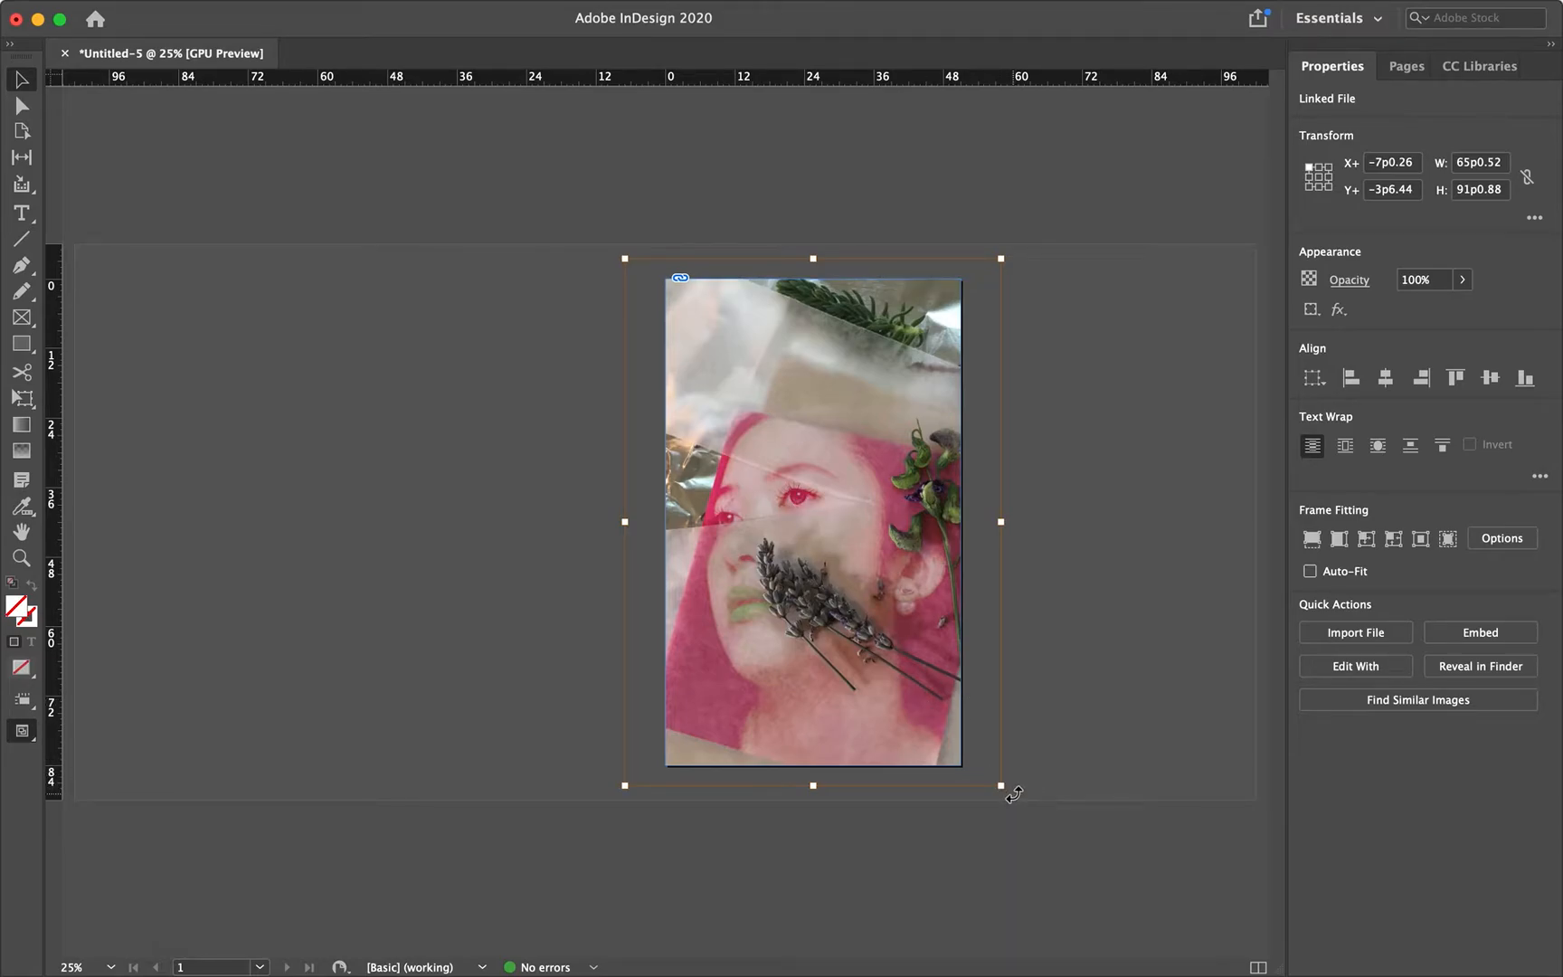
left_click_drag(1013, 793, 652, 241)
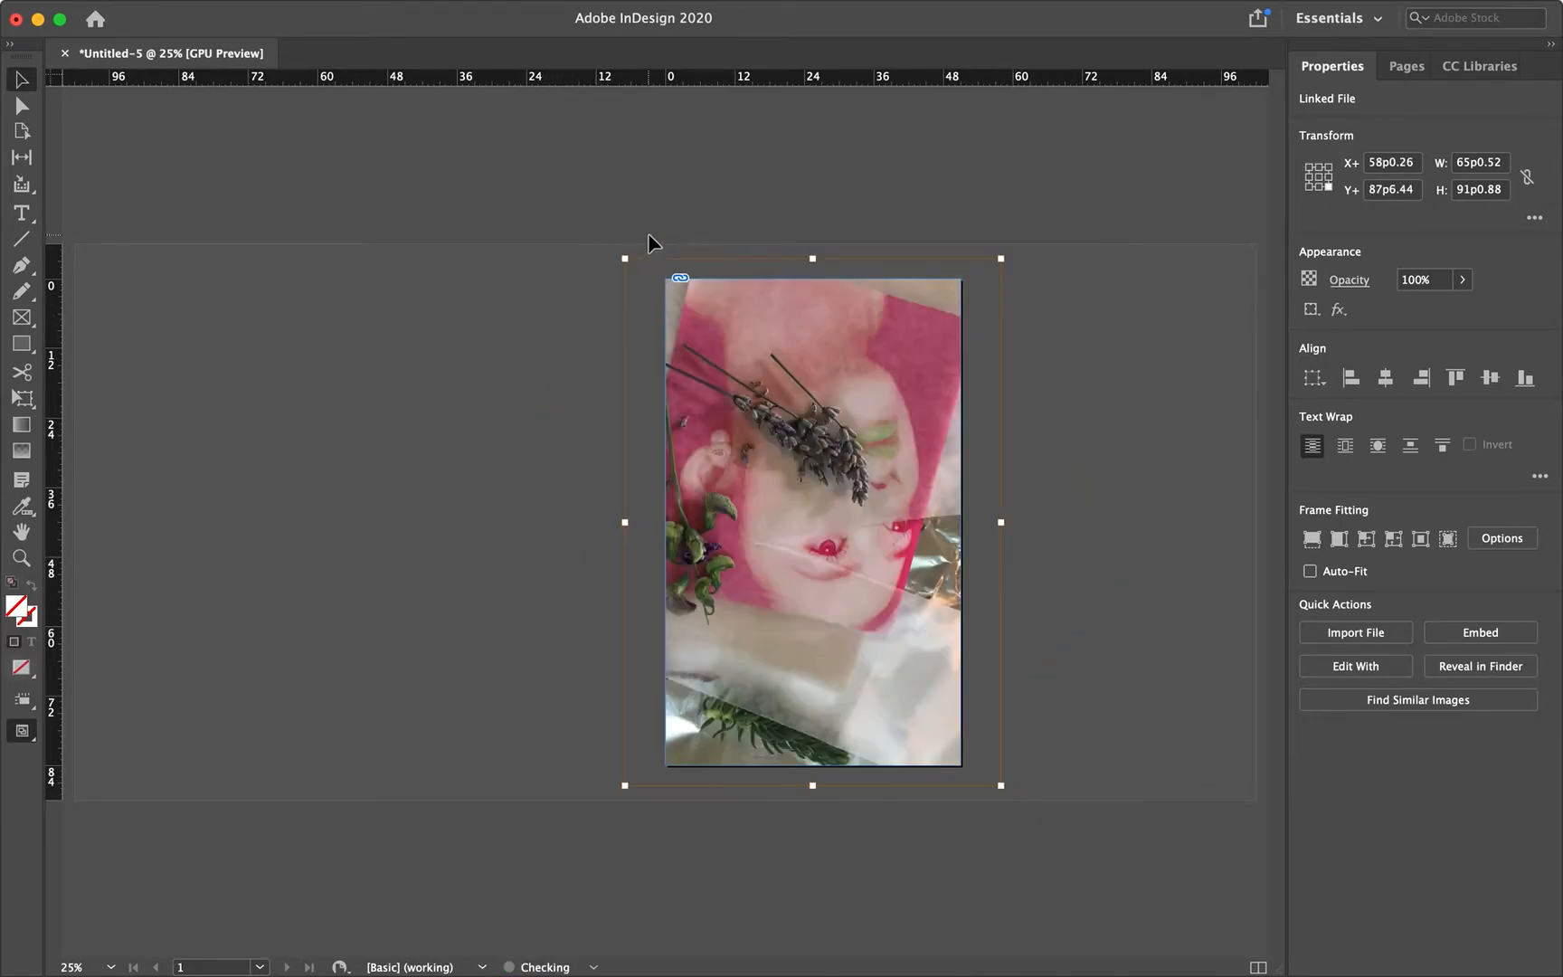
left_click(1070, 732)
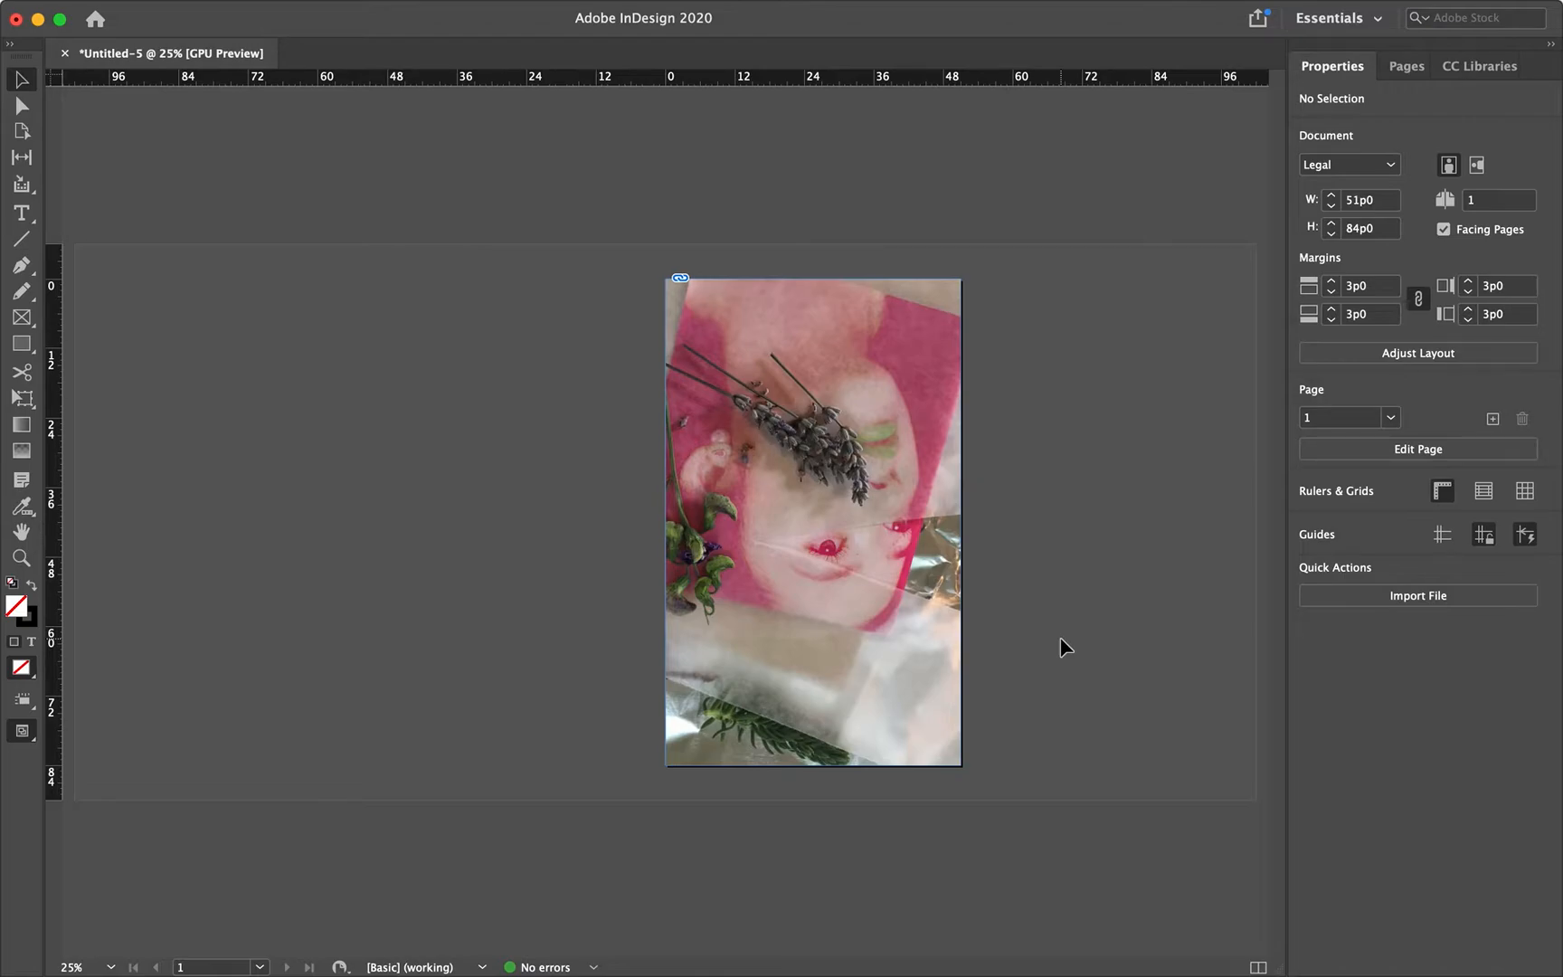
- View the page zoomed out and zoomed in, and fit the whole page in the window
key("super+minus")
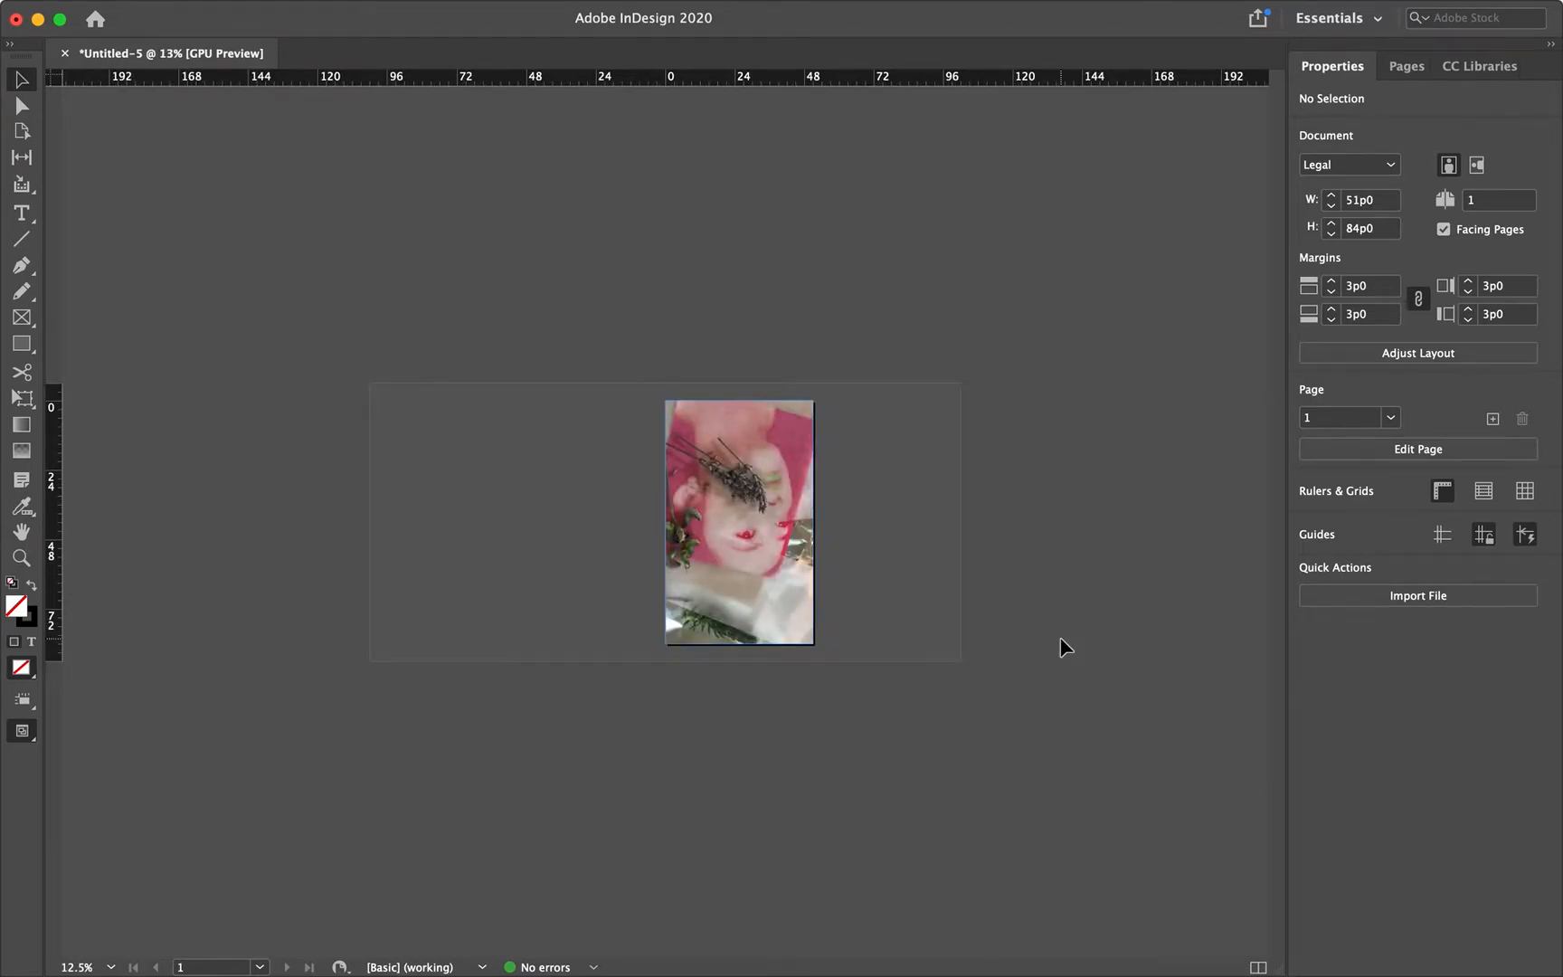
key("super+equal")
key("super+equal")
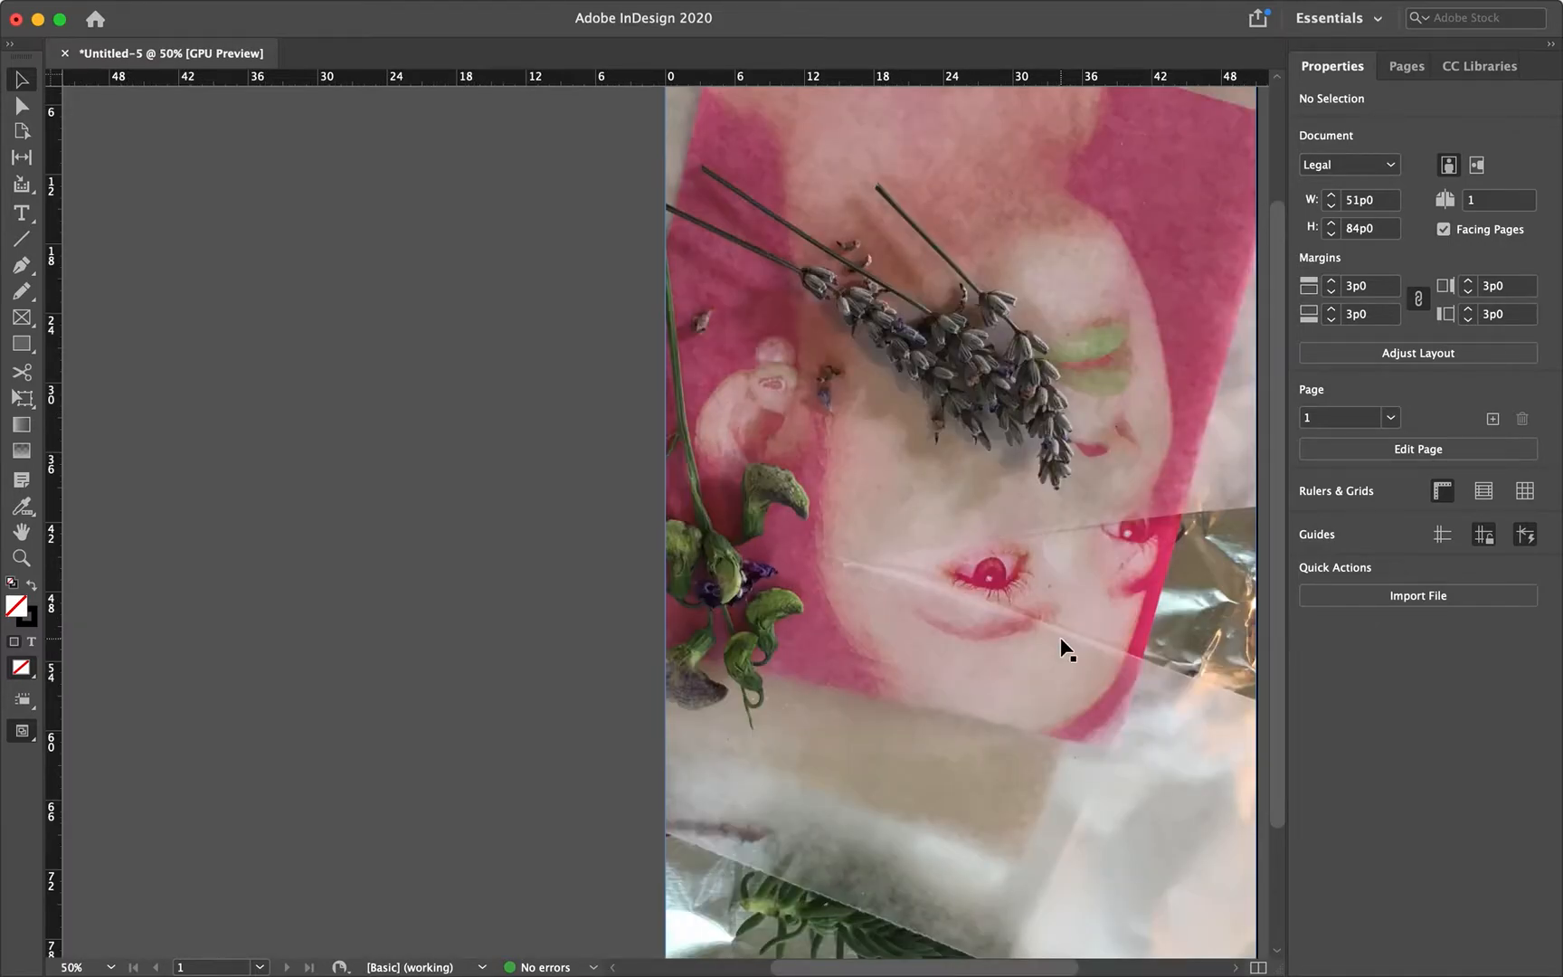
key("super+0")
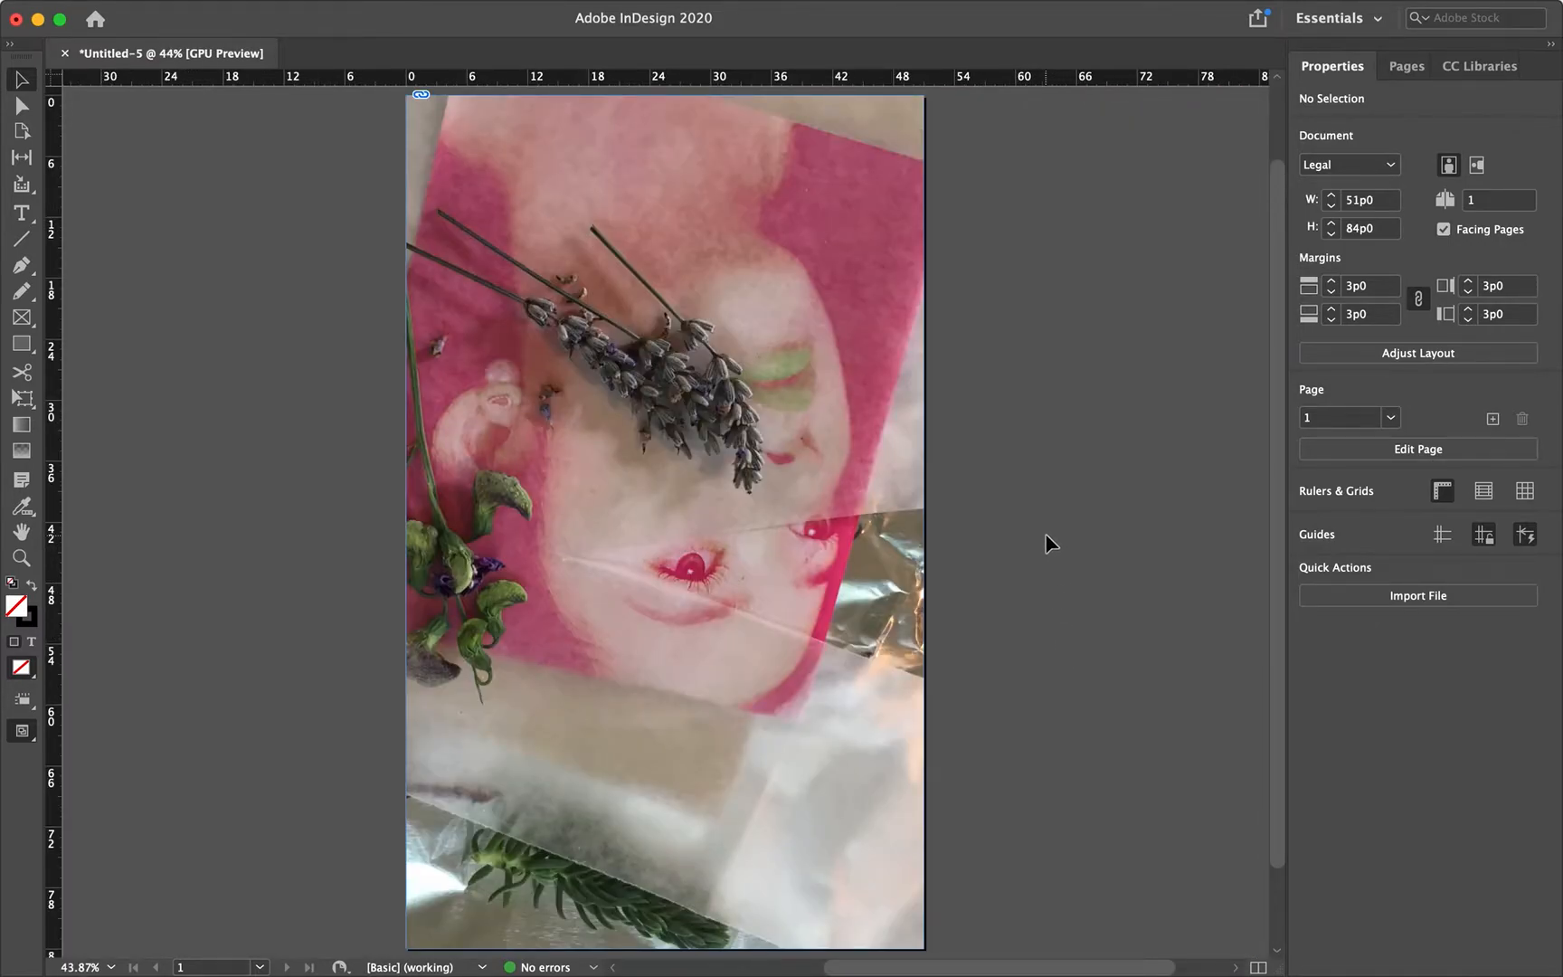
- Fit the page in the window and check which display performance quality the document view uses
left_click(557, 10)
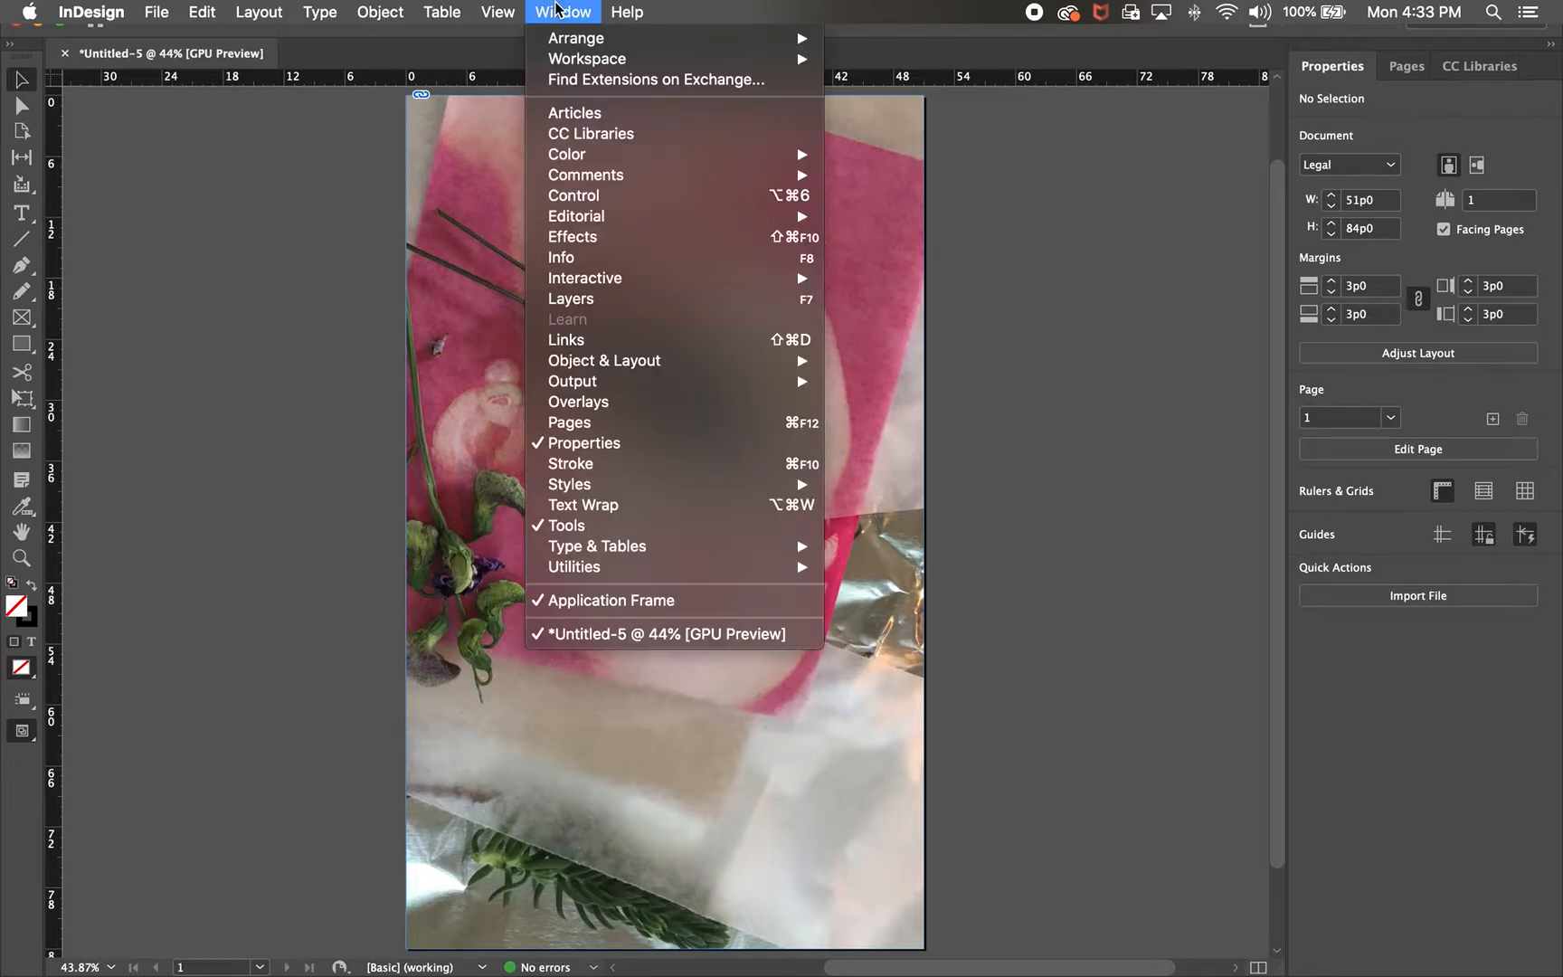
mouse_move(507, 9)
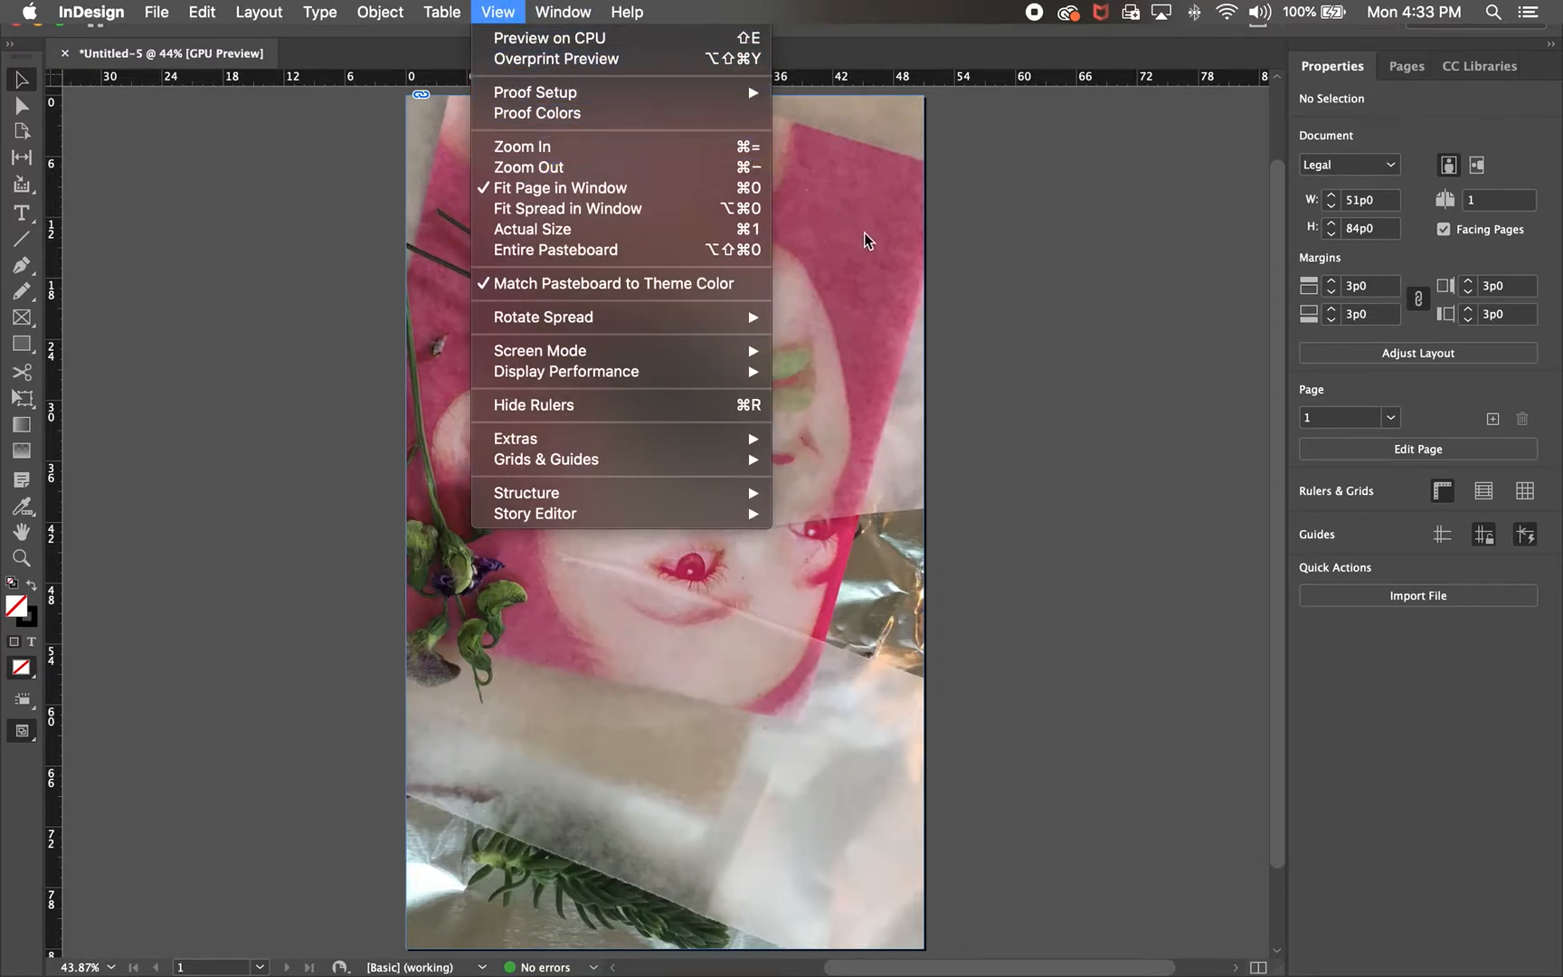
left_click(724, 194)
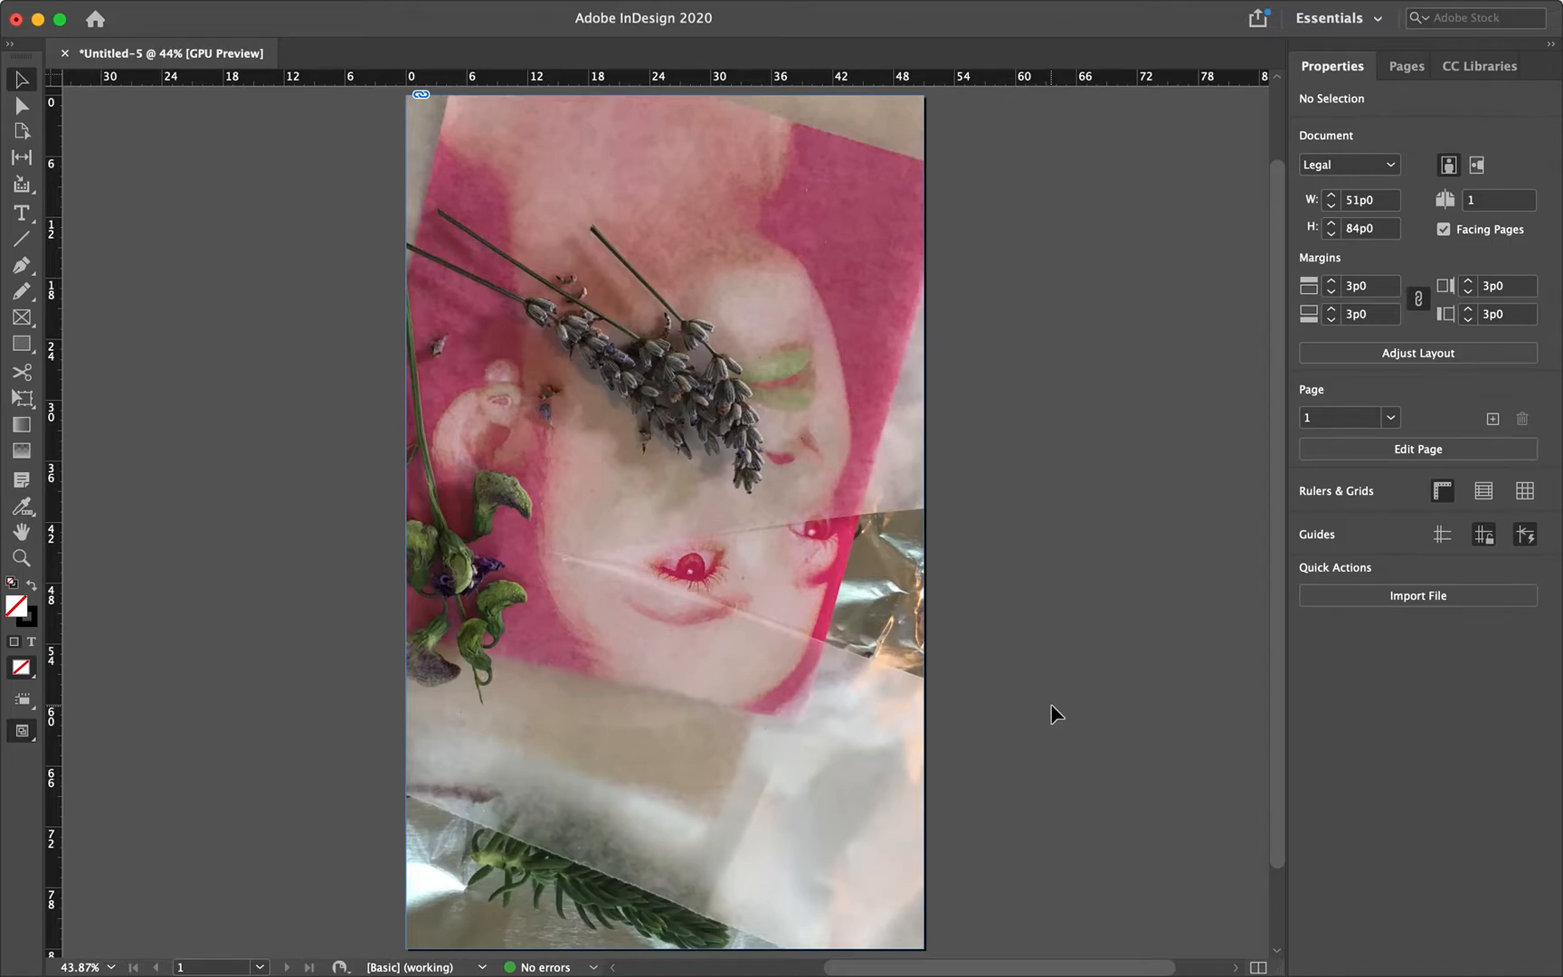
right_click(860, 576)
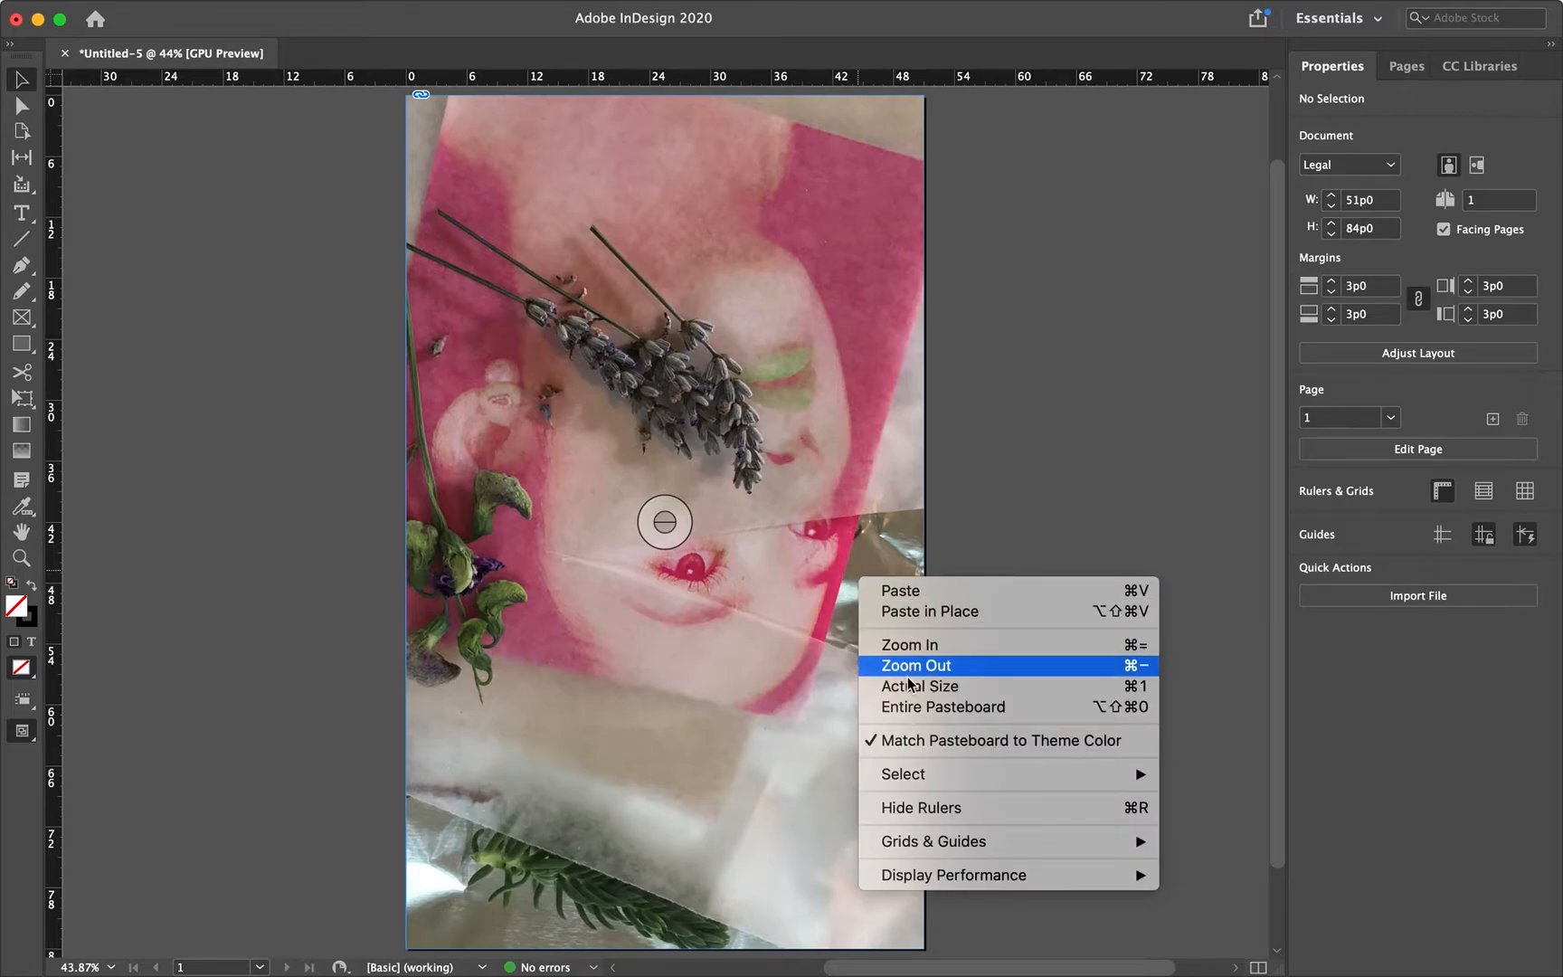
mouse_move(1049, 875)
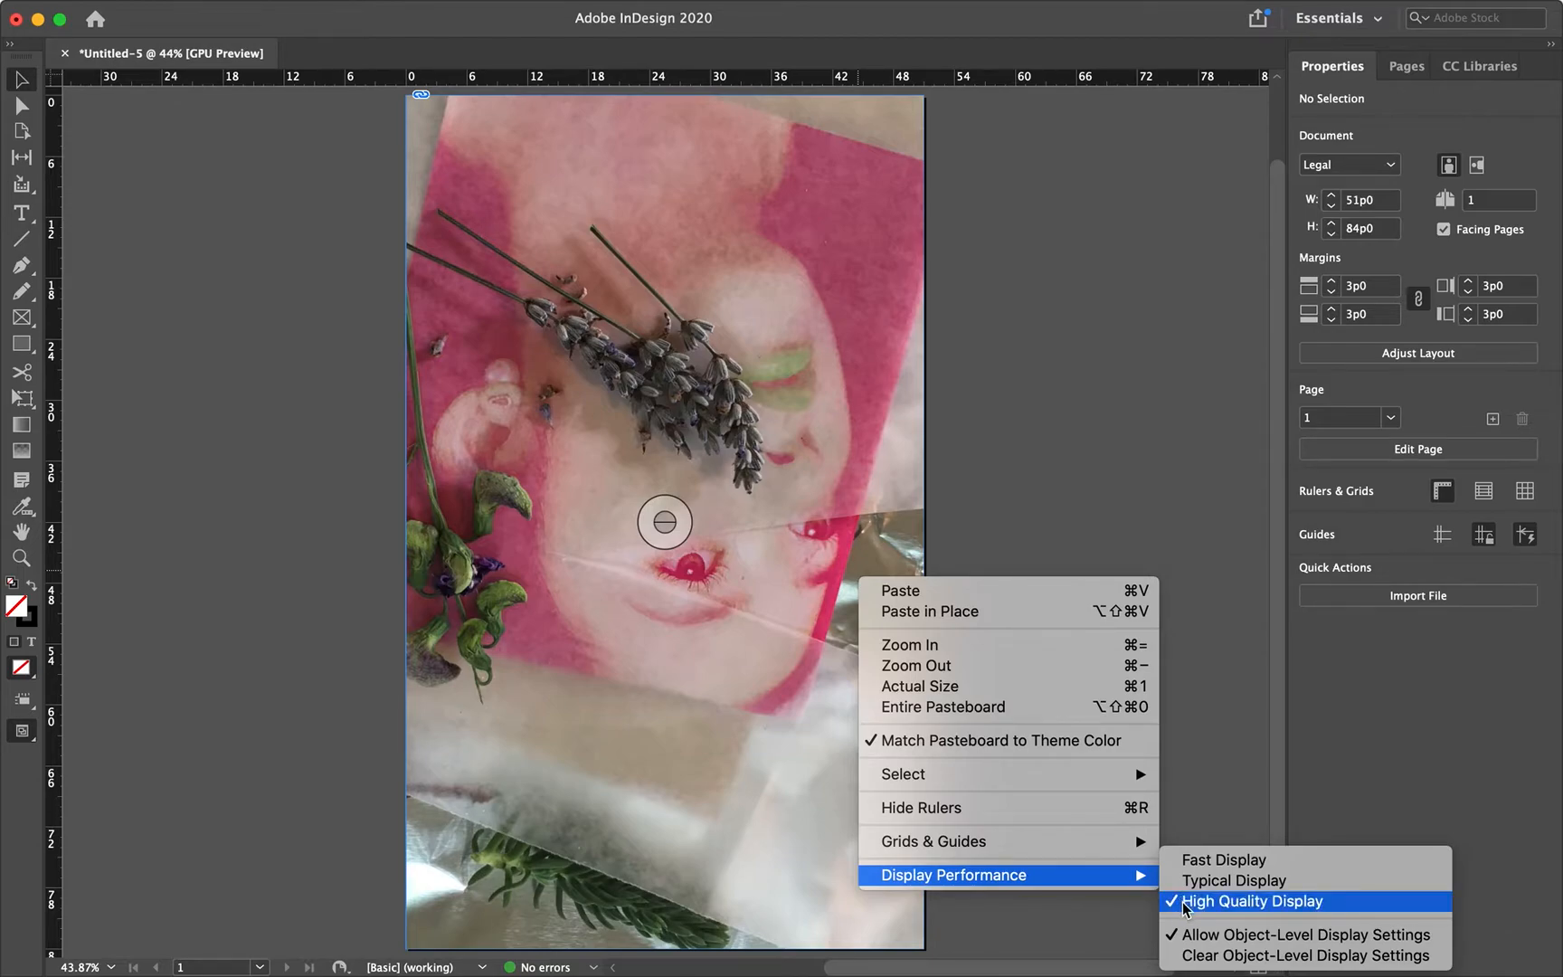
left_click(1179, 716)
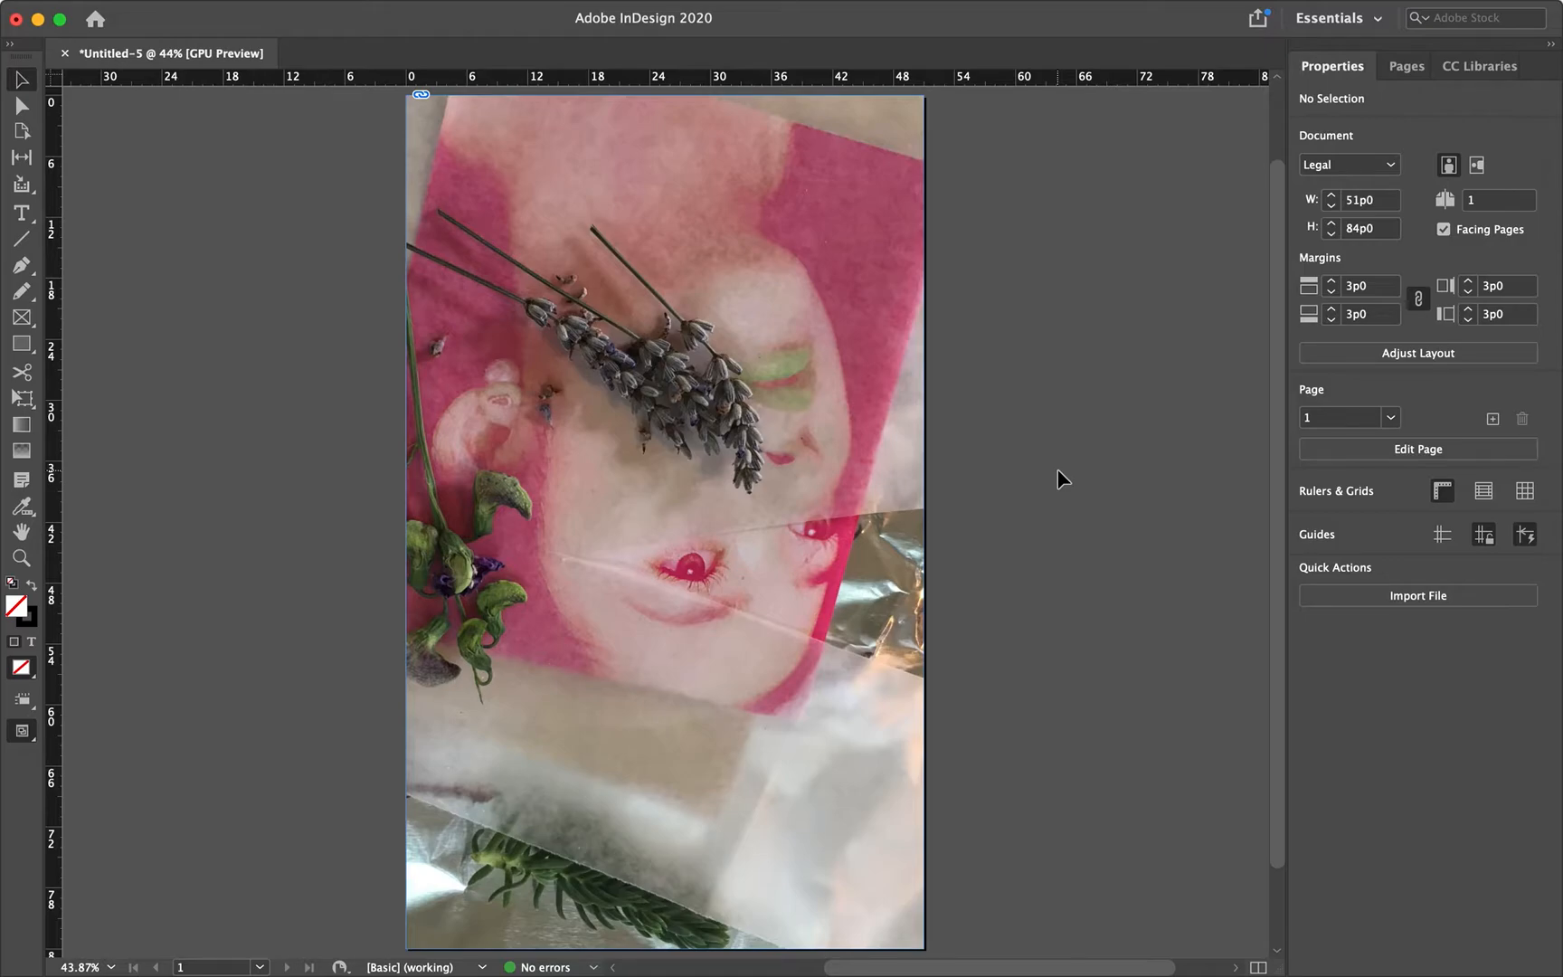
- Create a text frame about 23p6 by 25p0 on the pasteboard and enter "YOU’RE NOT REALLY SORRY FOR MY LOSS"
left_click(29, 225)
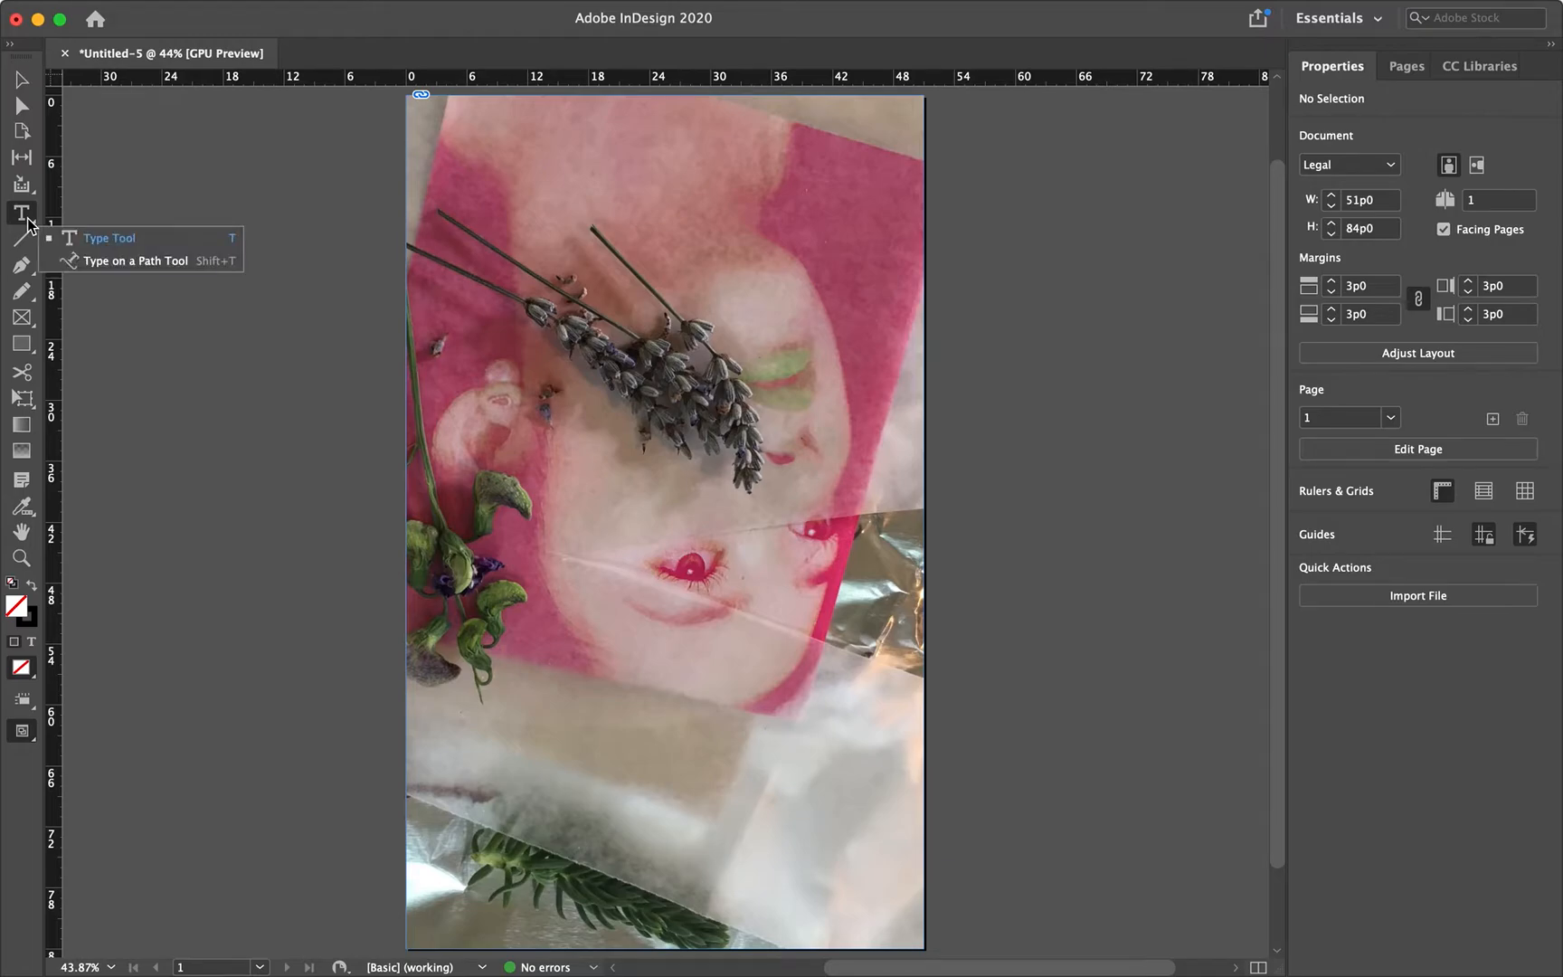
left_click(56, 237)
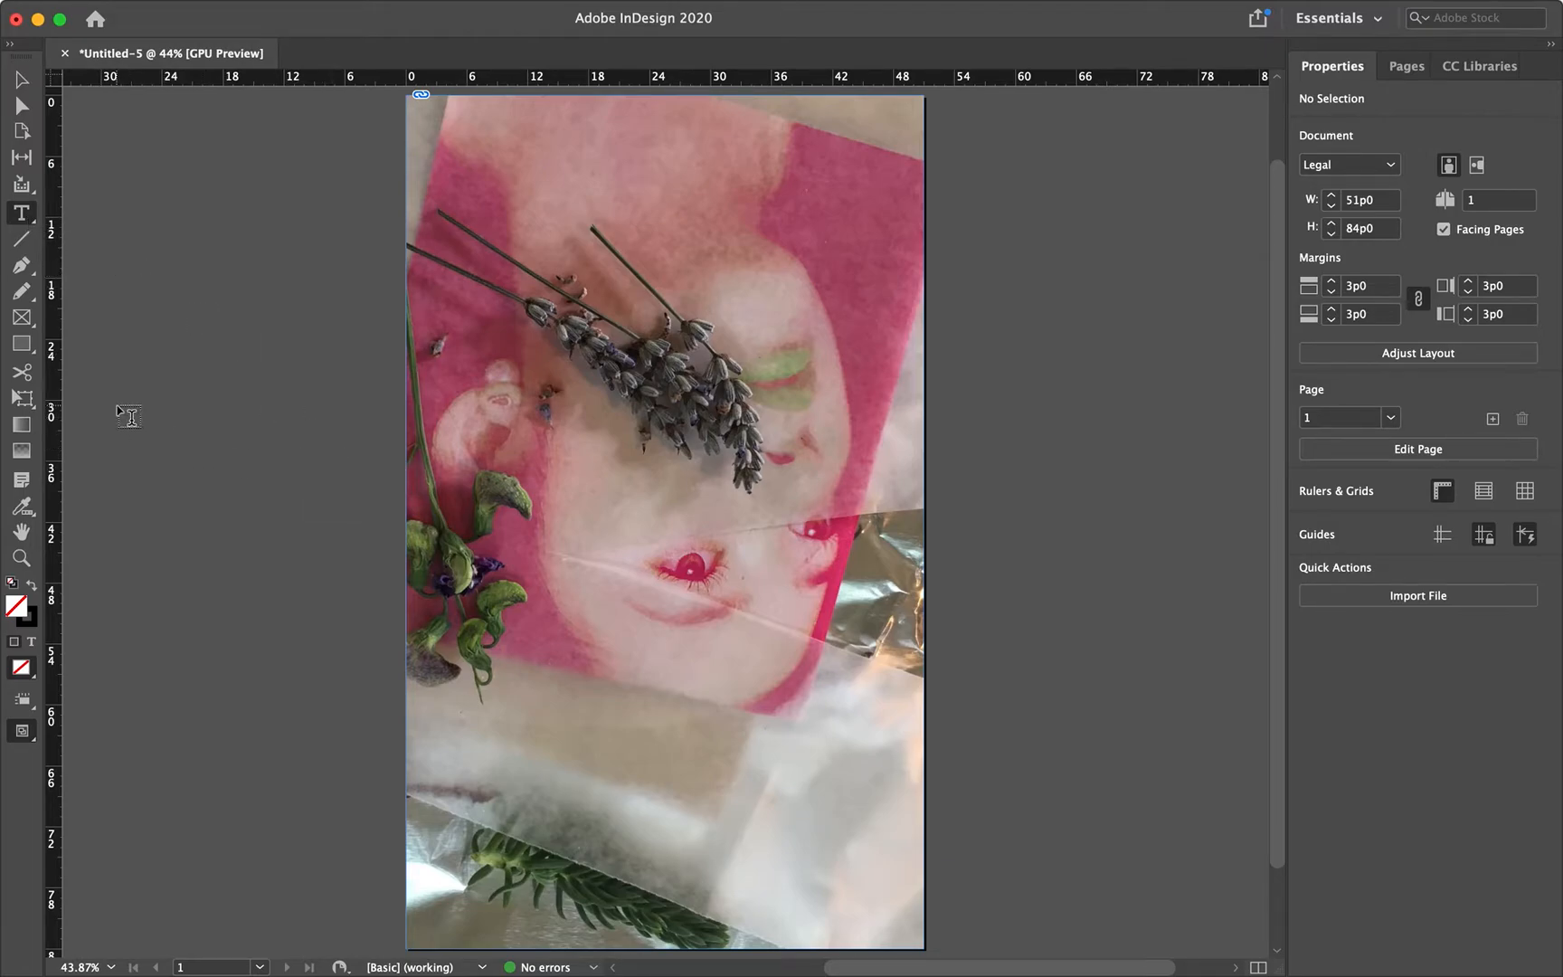
left_click_drag(135, 340, 373, 593)
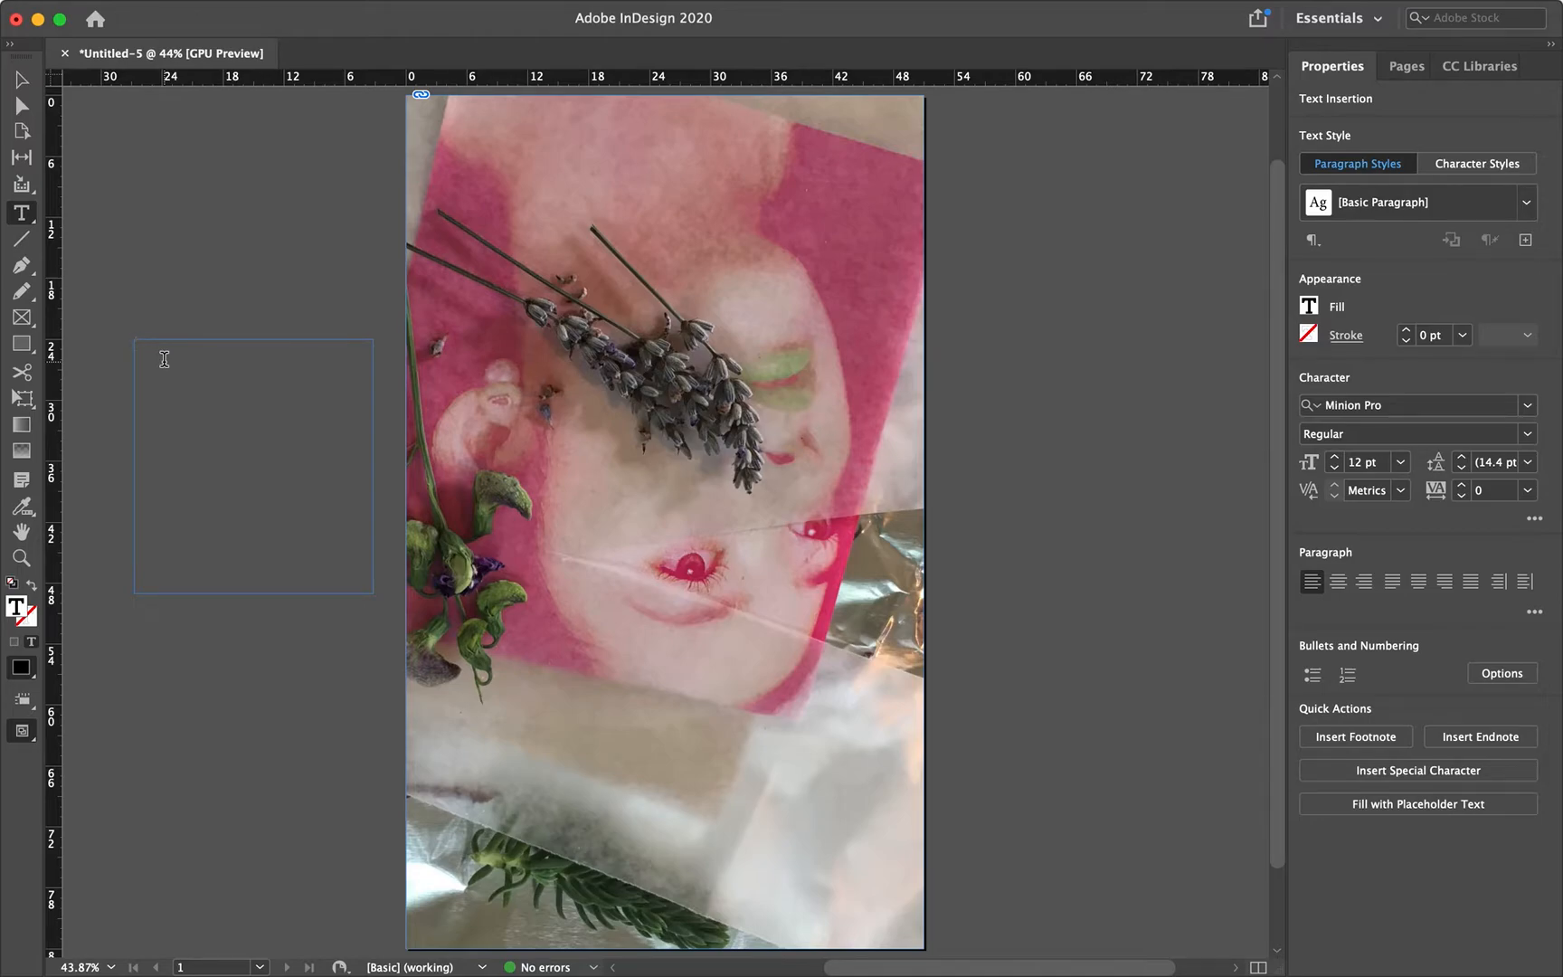
type("YOU’RE NOT REALLY SORRY FOR MY")
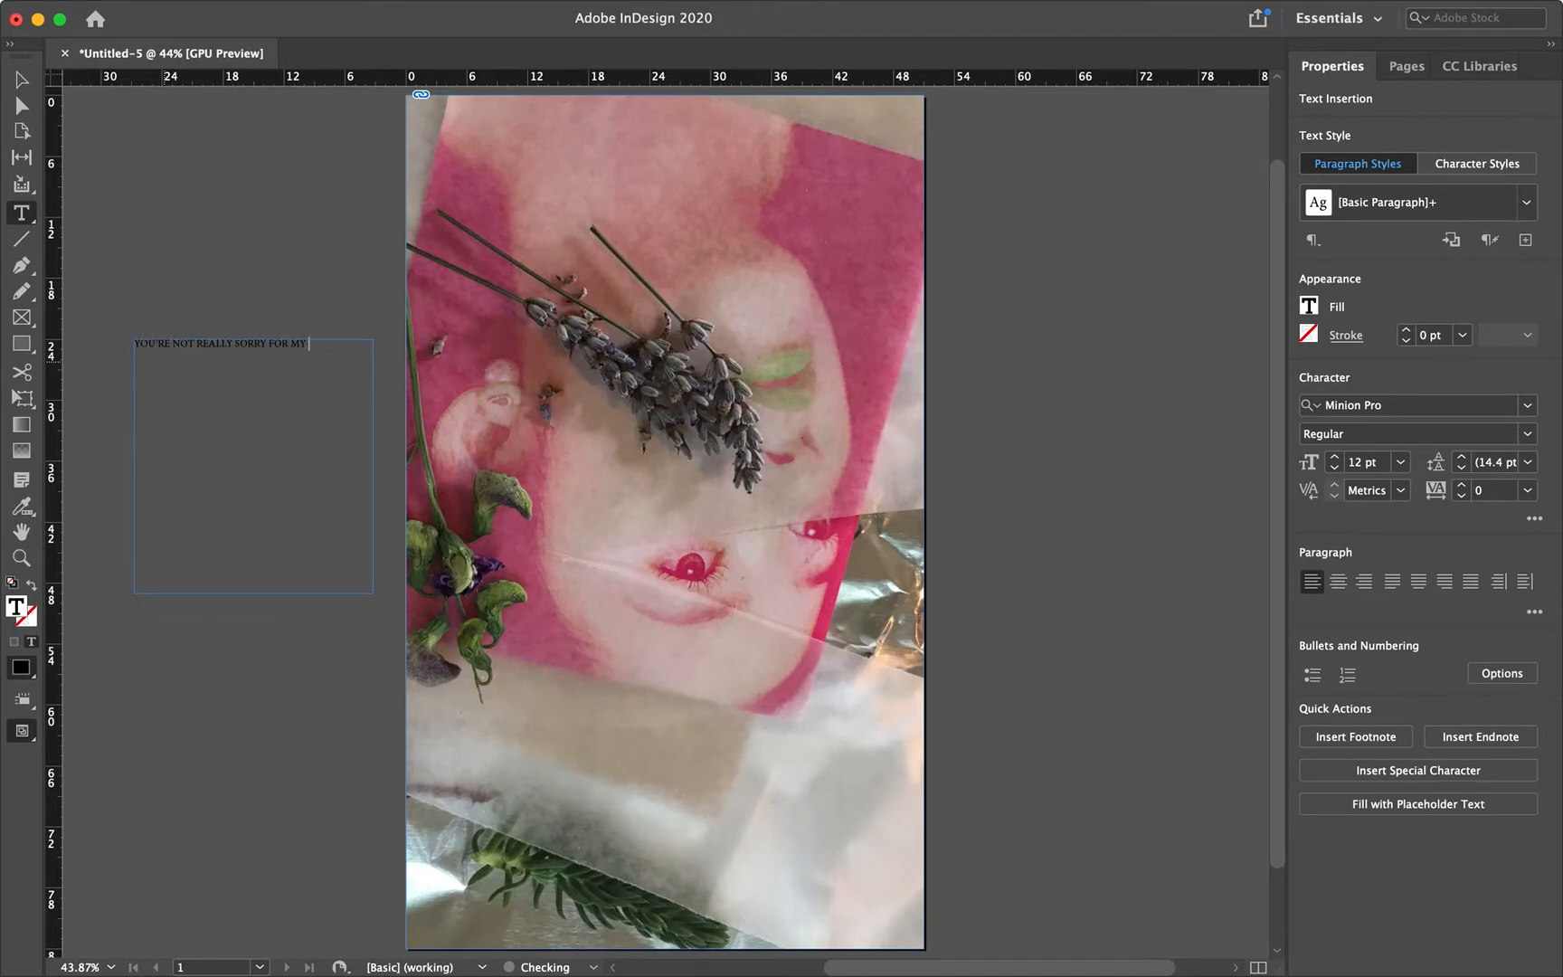
double_click(190, 344)
triple_click(214, 343)
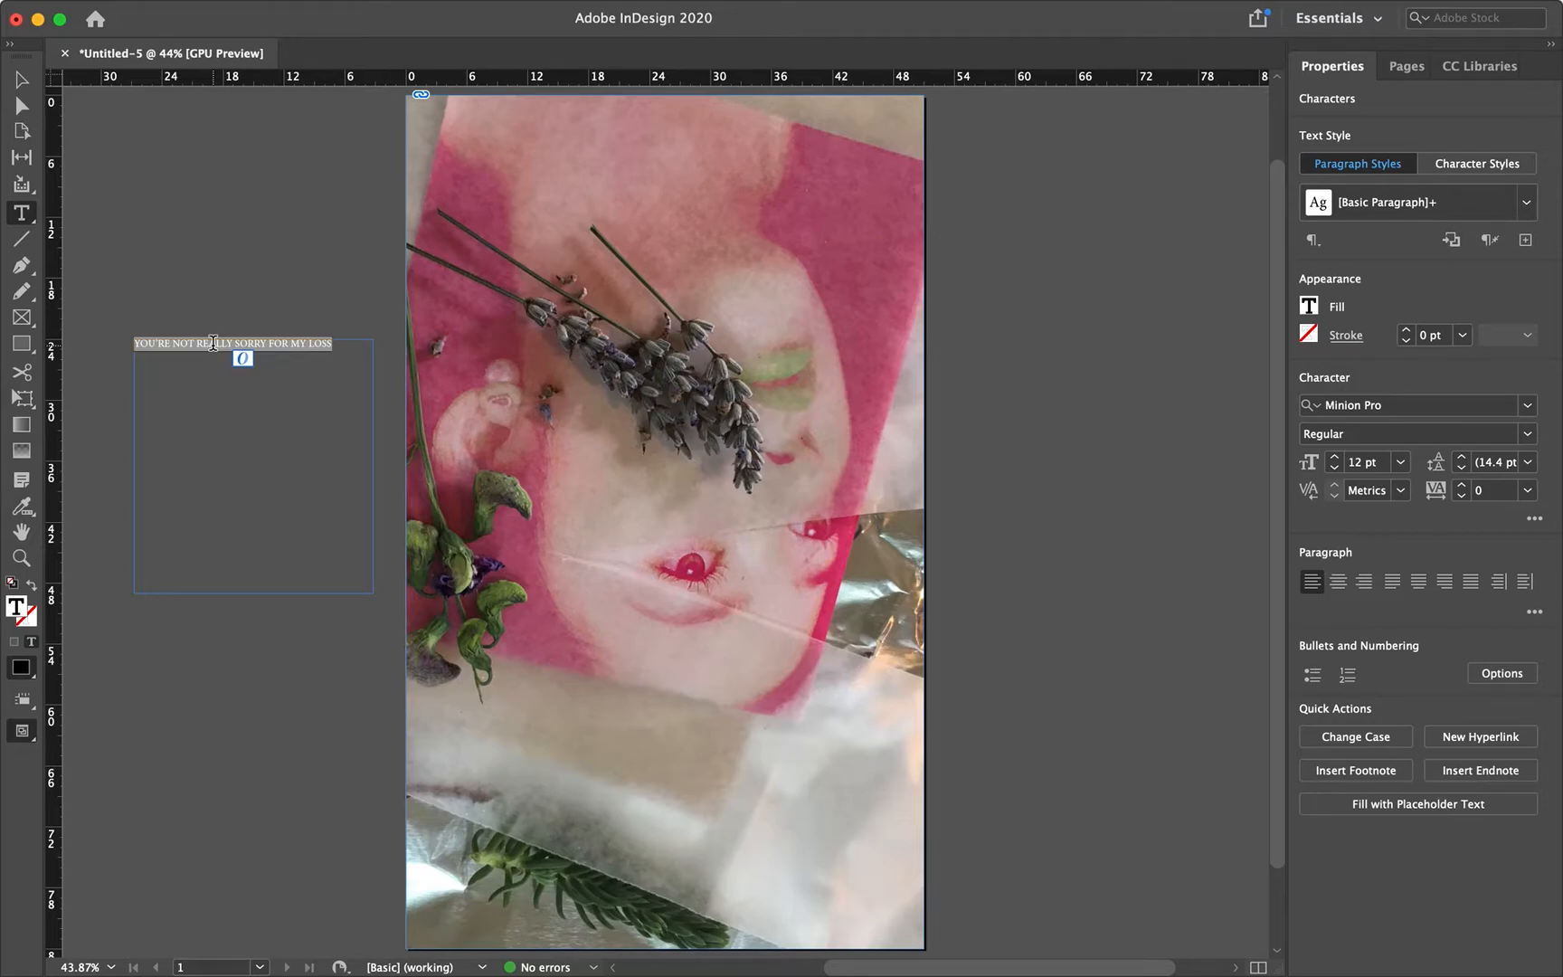
- Move the text frame from the pasteboard onto the page's lower area, at about X 12p1.5 and Y 59p0
key("Escape")
left_click(206, 298)
left_click_drag(205, 348, 622, 743)
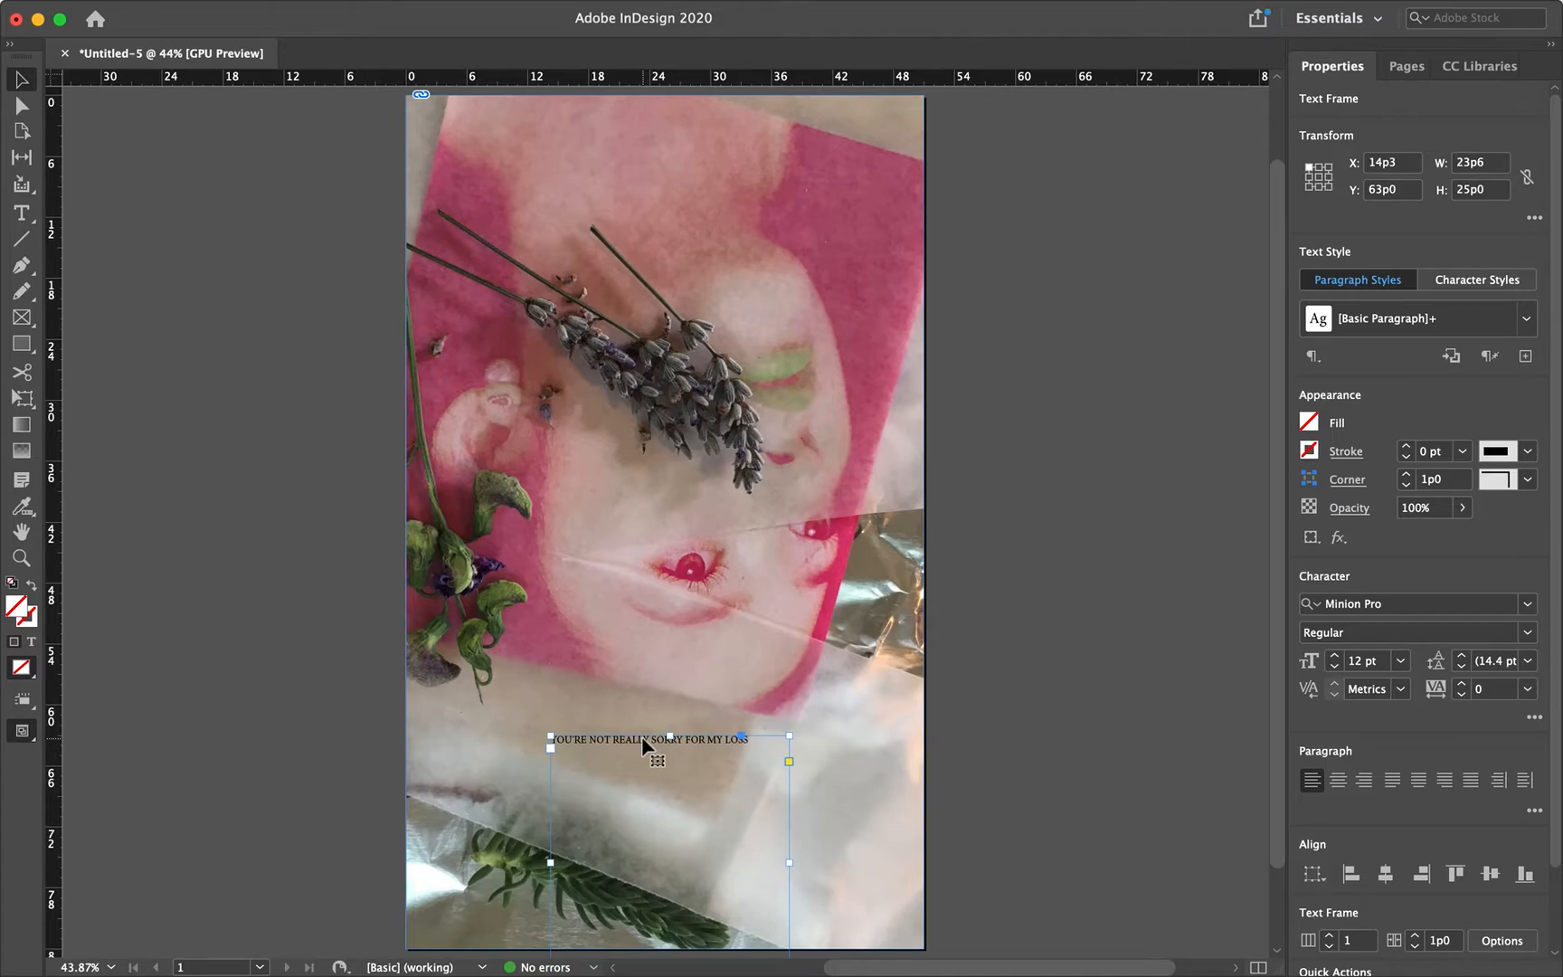
left_click_drag(641, 737, 622, 694)
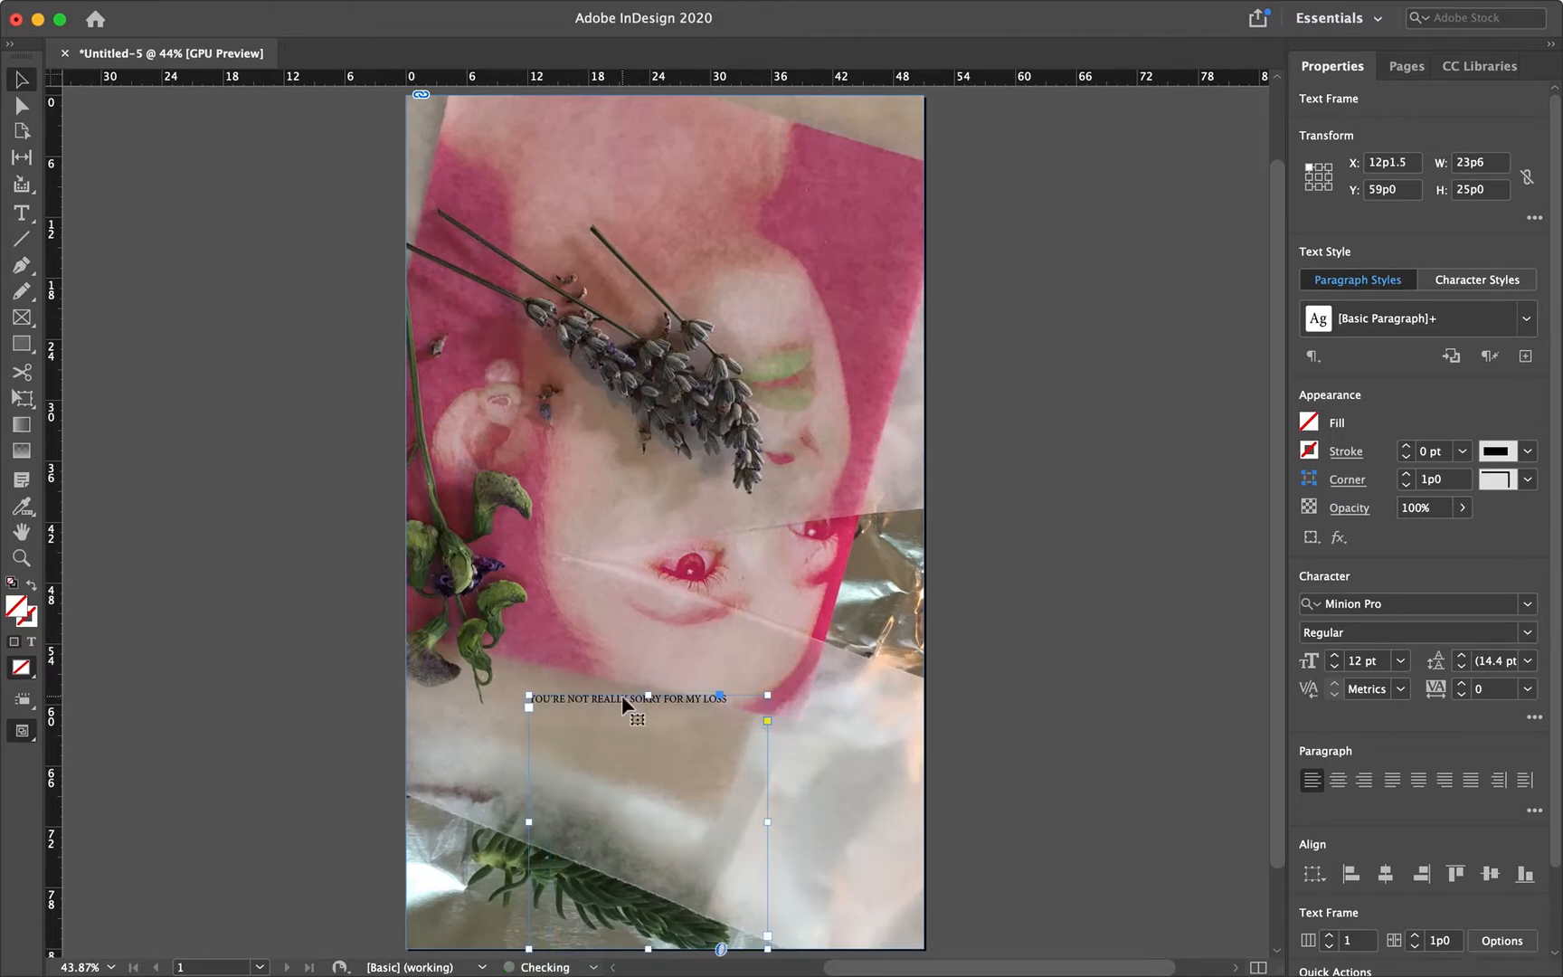
- Select the whole line of poster text and set its font to Helvetica Bold
double_click(597, 698)
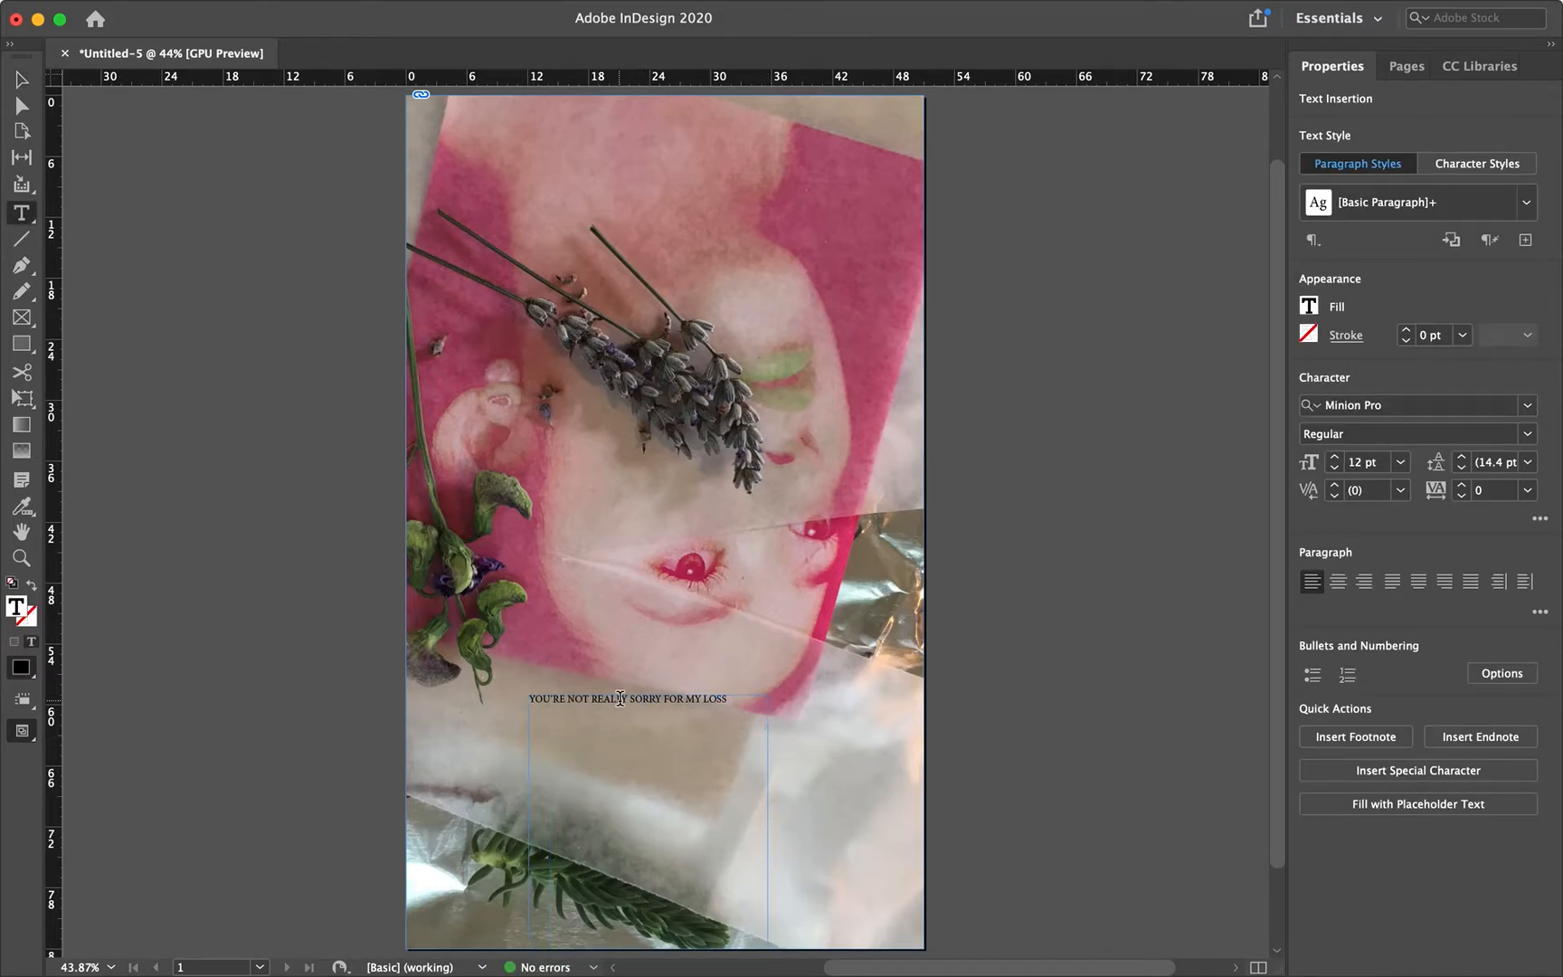
triple_click(606, 699)
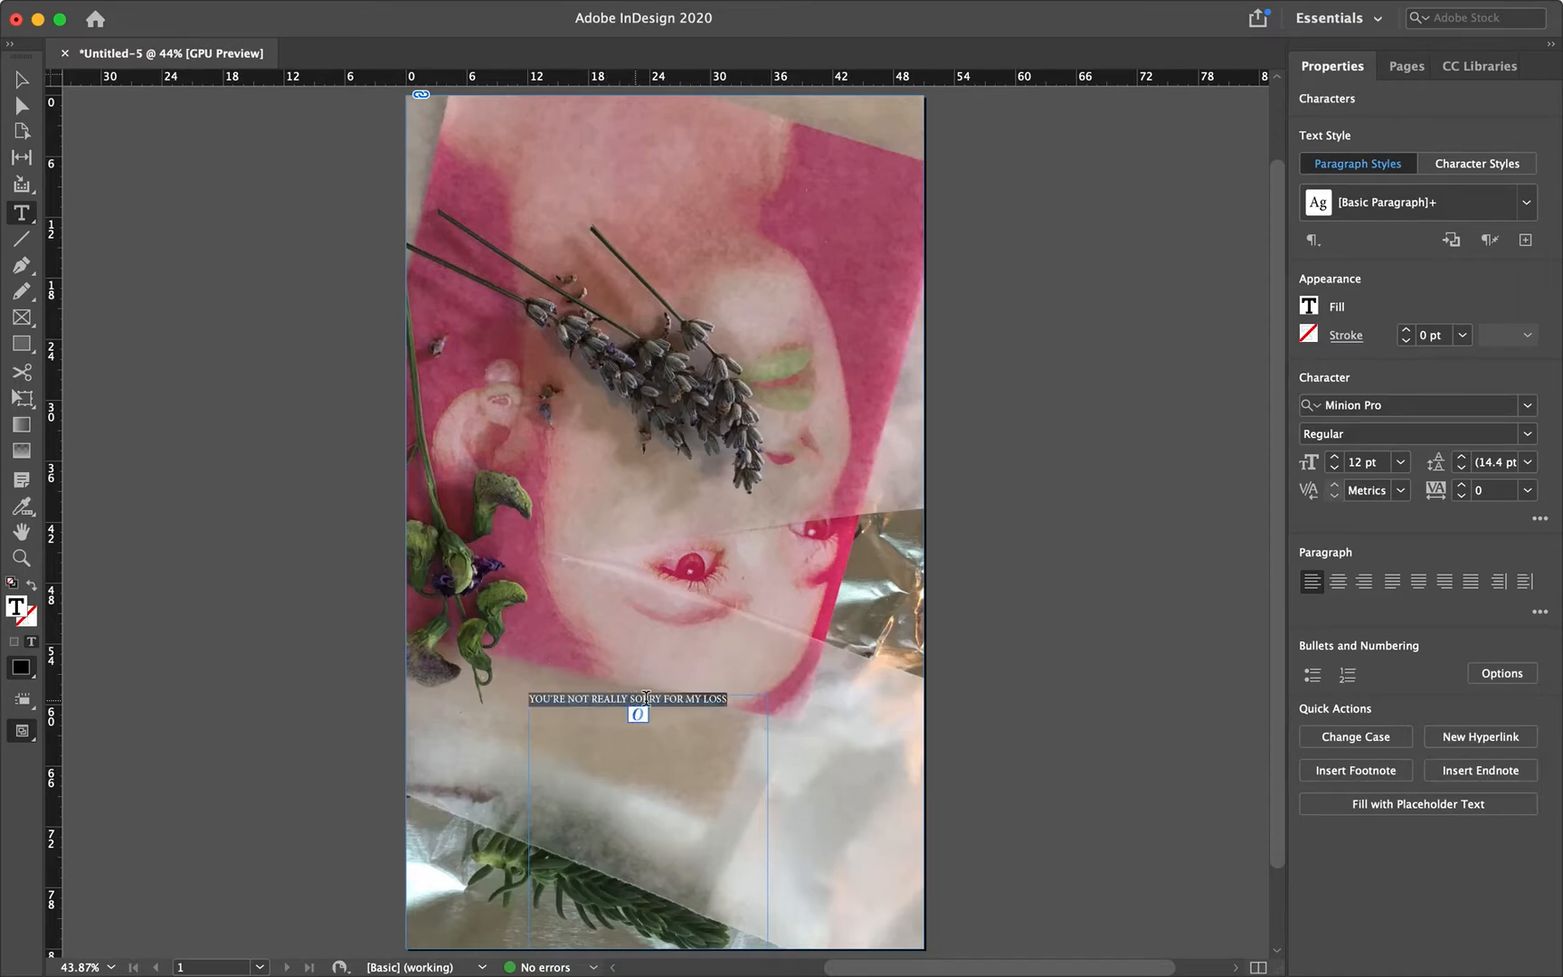
double_click(709, 698)
left_click(737, 698)
left_click_drag(737, 698, 529, 695)
double_click(1421, 405)
triple_click(1405, 405)
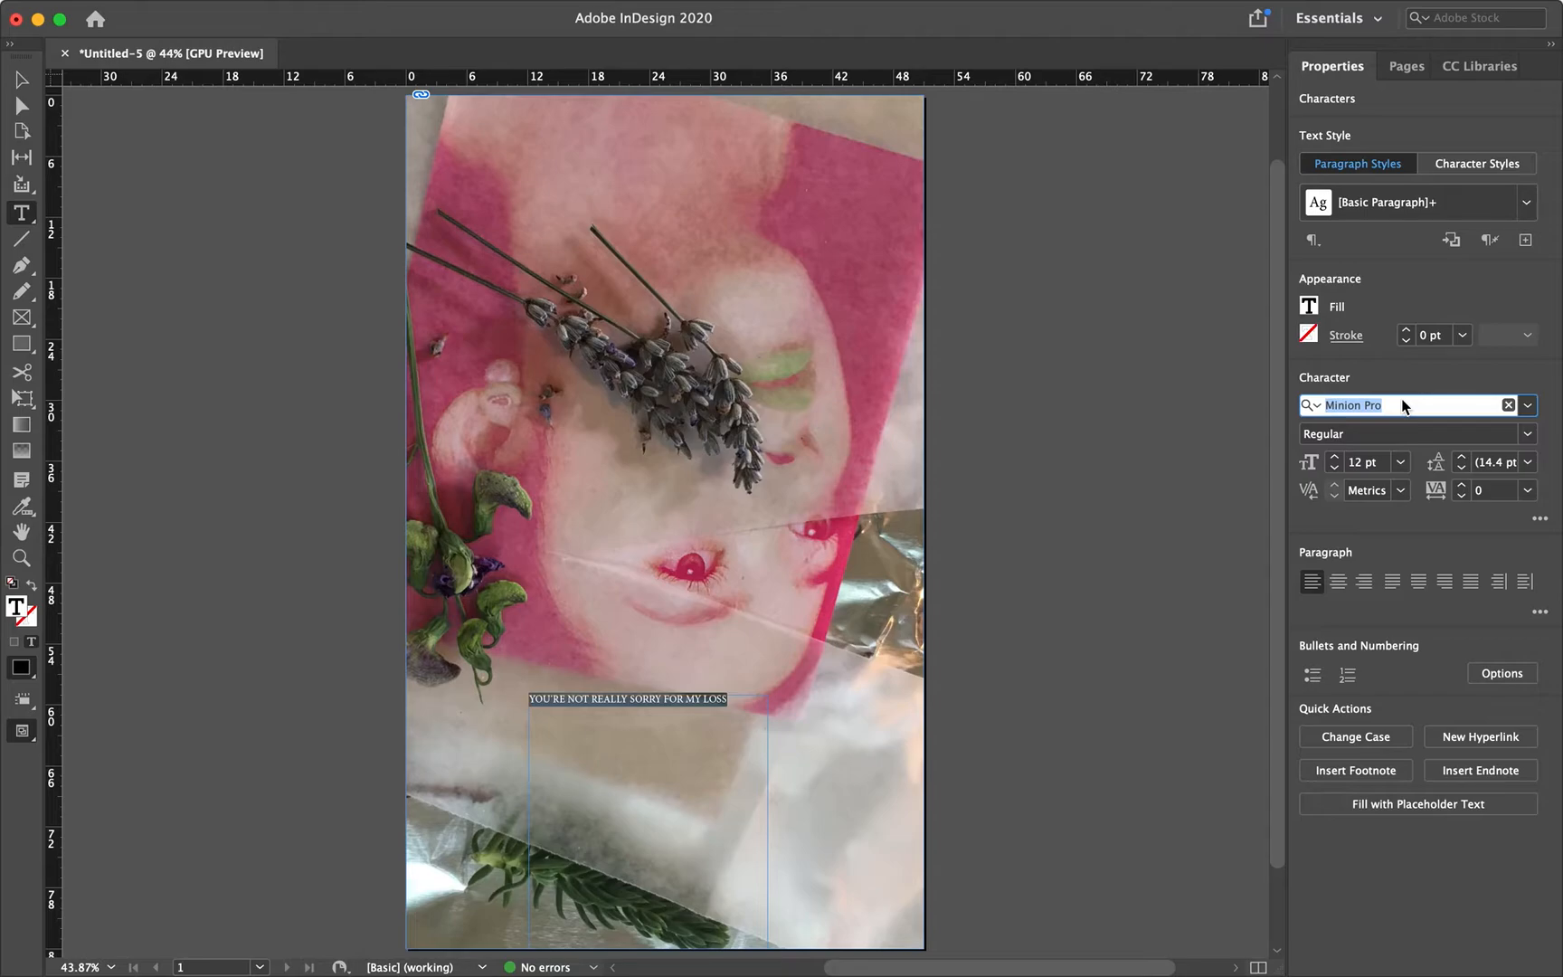
type("Hel")
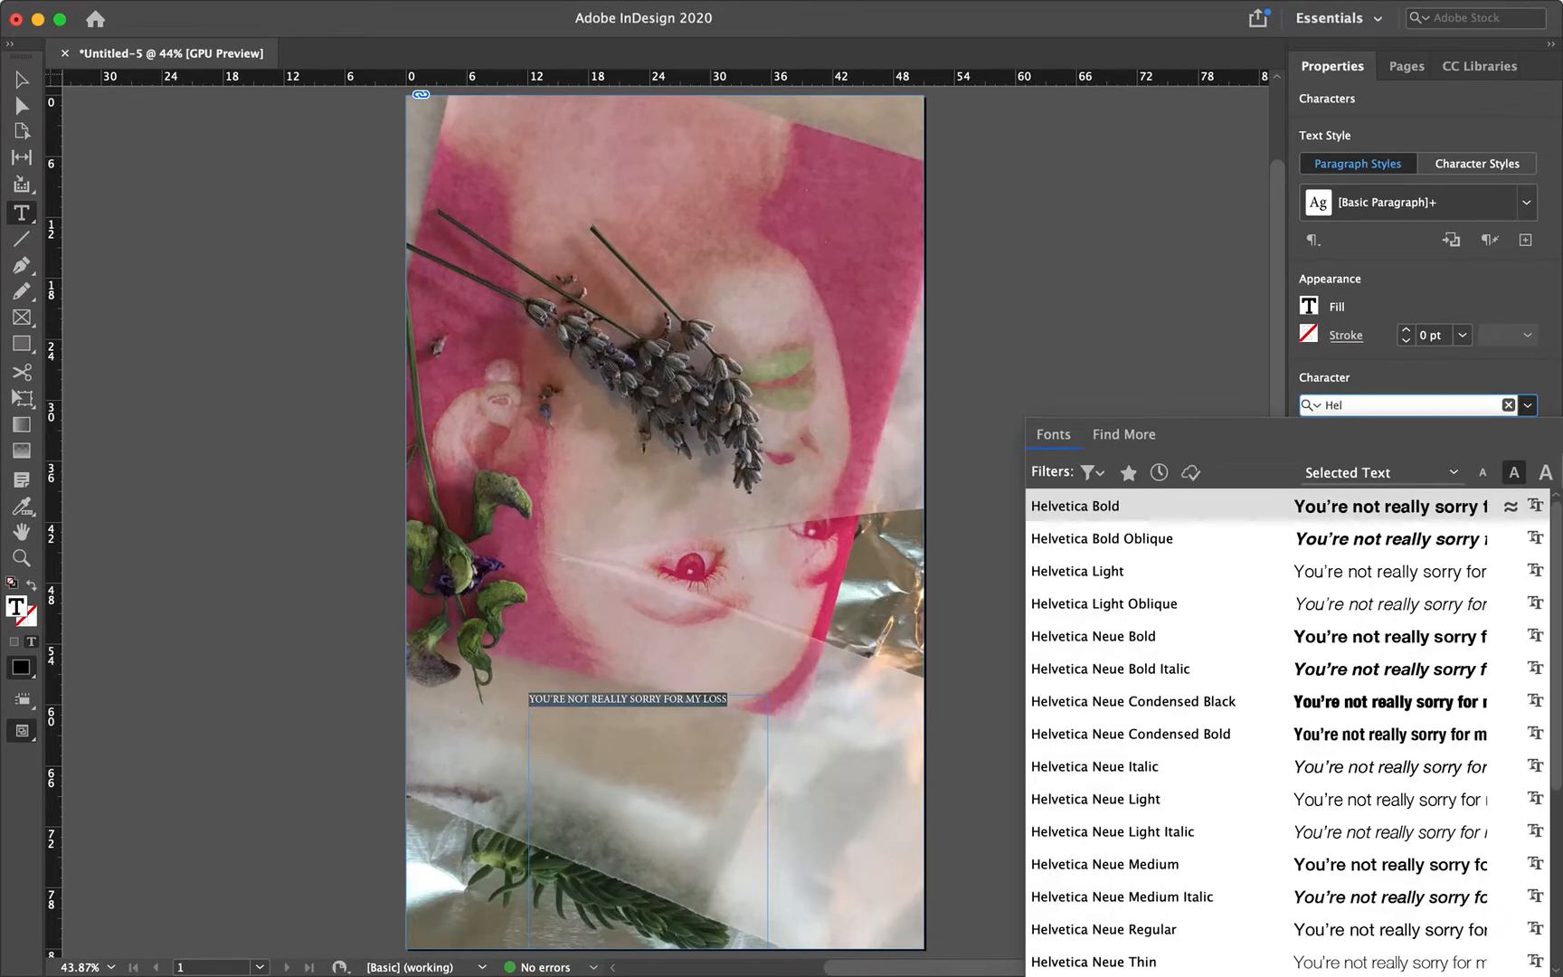
left_click(1336, 506)
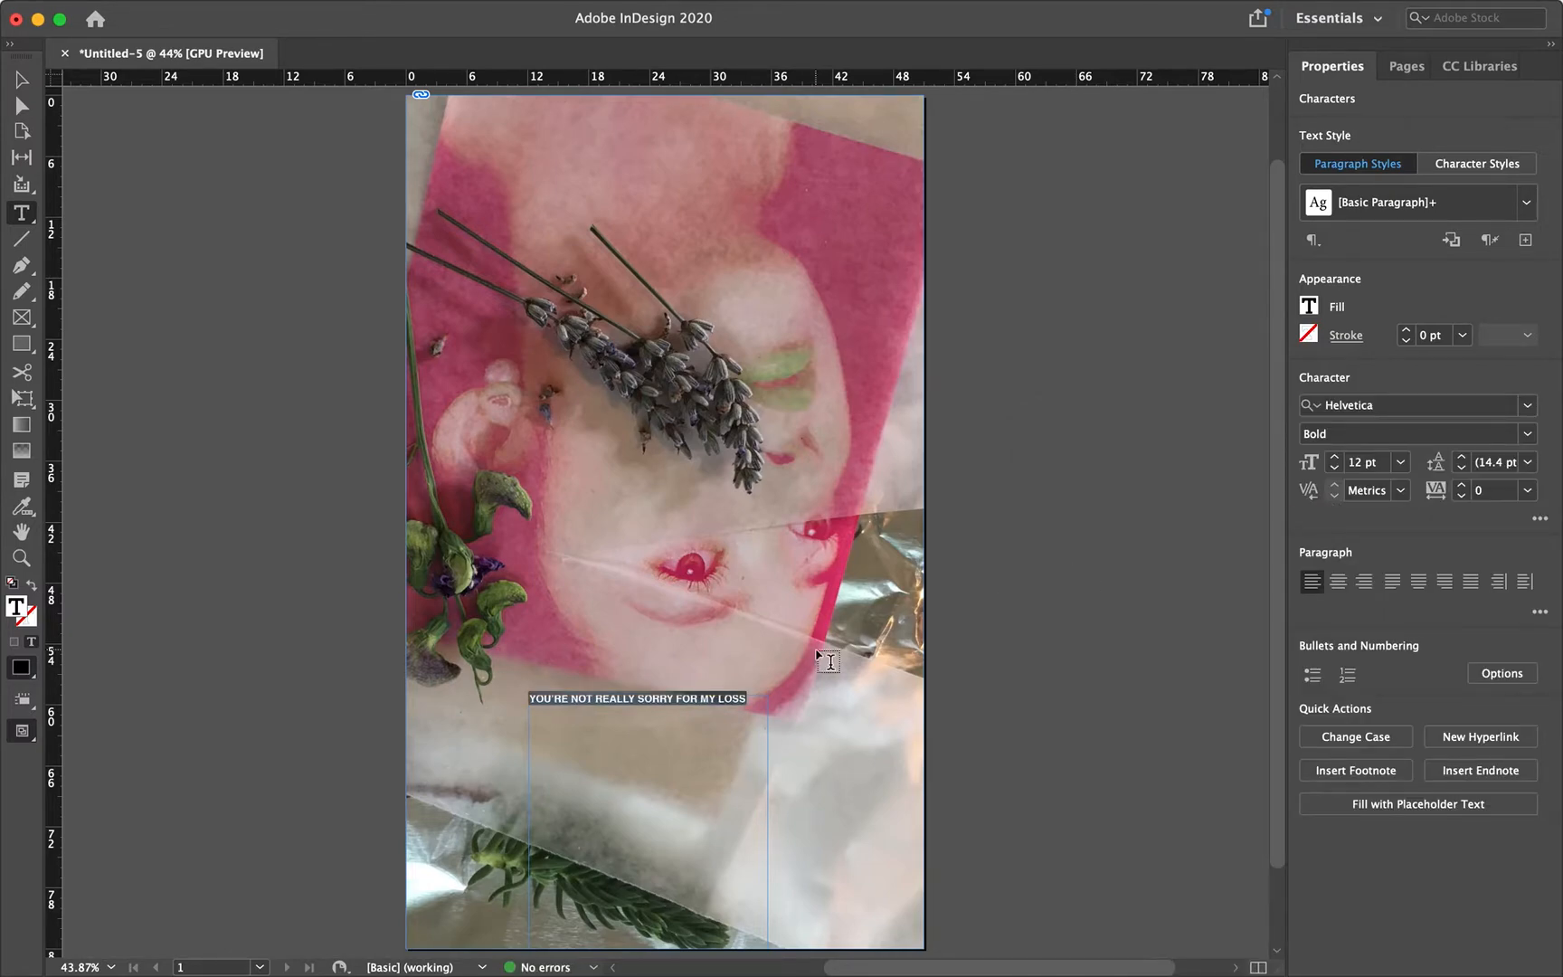
- Try the poster text at 72 pt and undo the size change
triple_click(624, 701)
left_click(1402, 463)
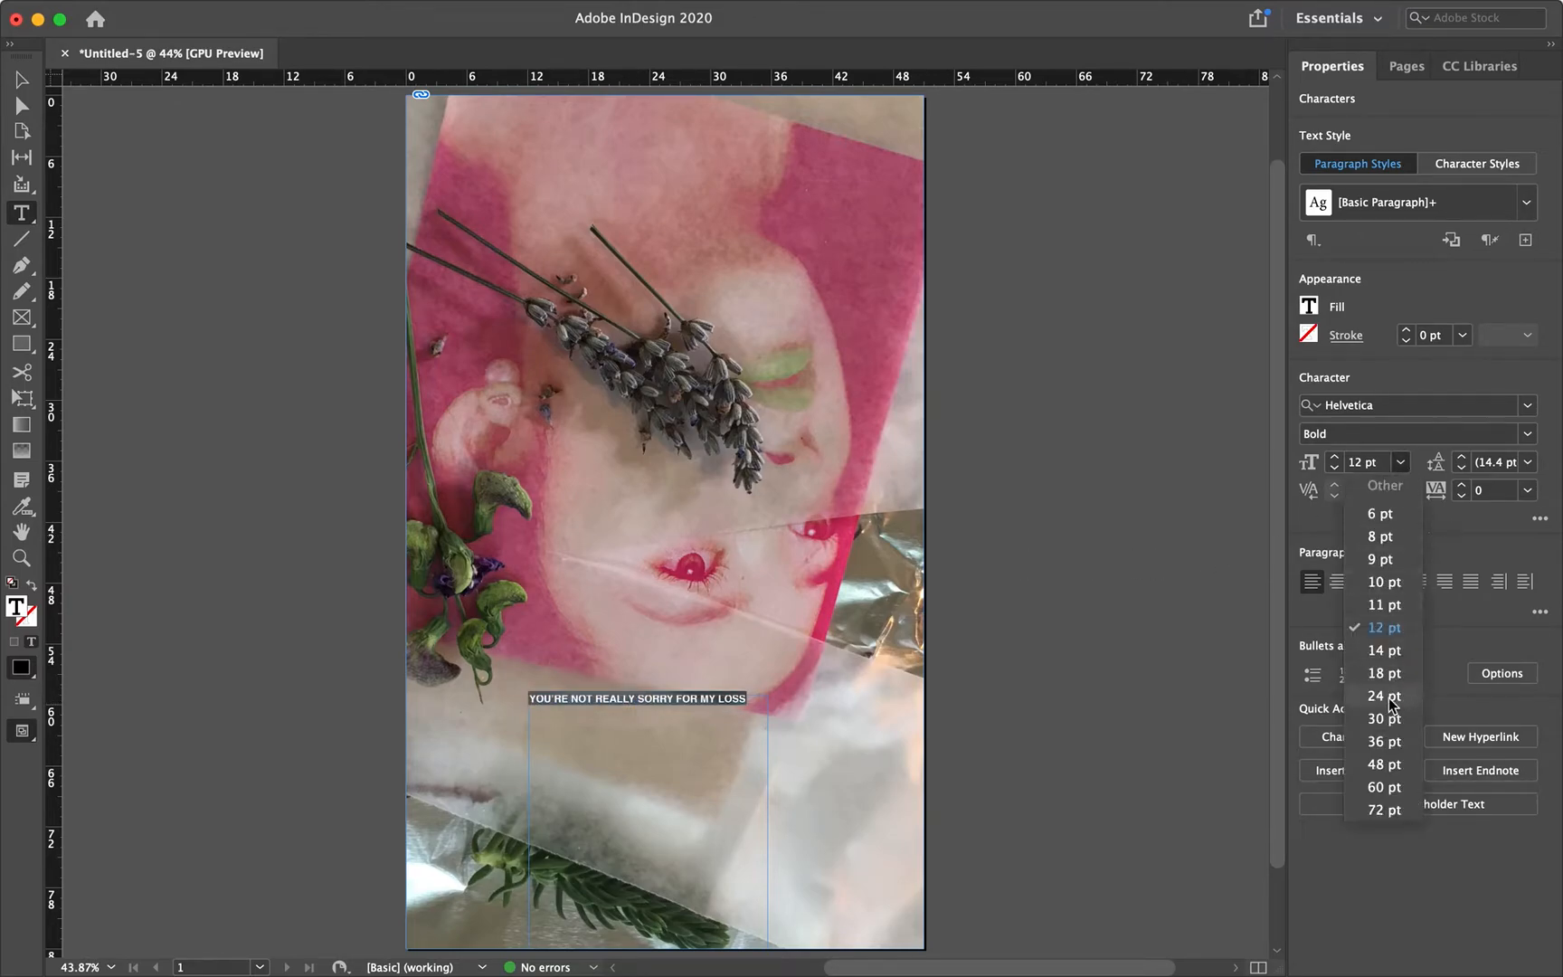
left_click(1383, 809)
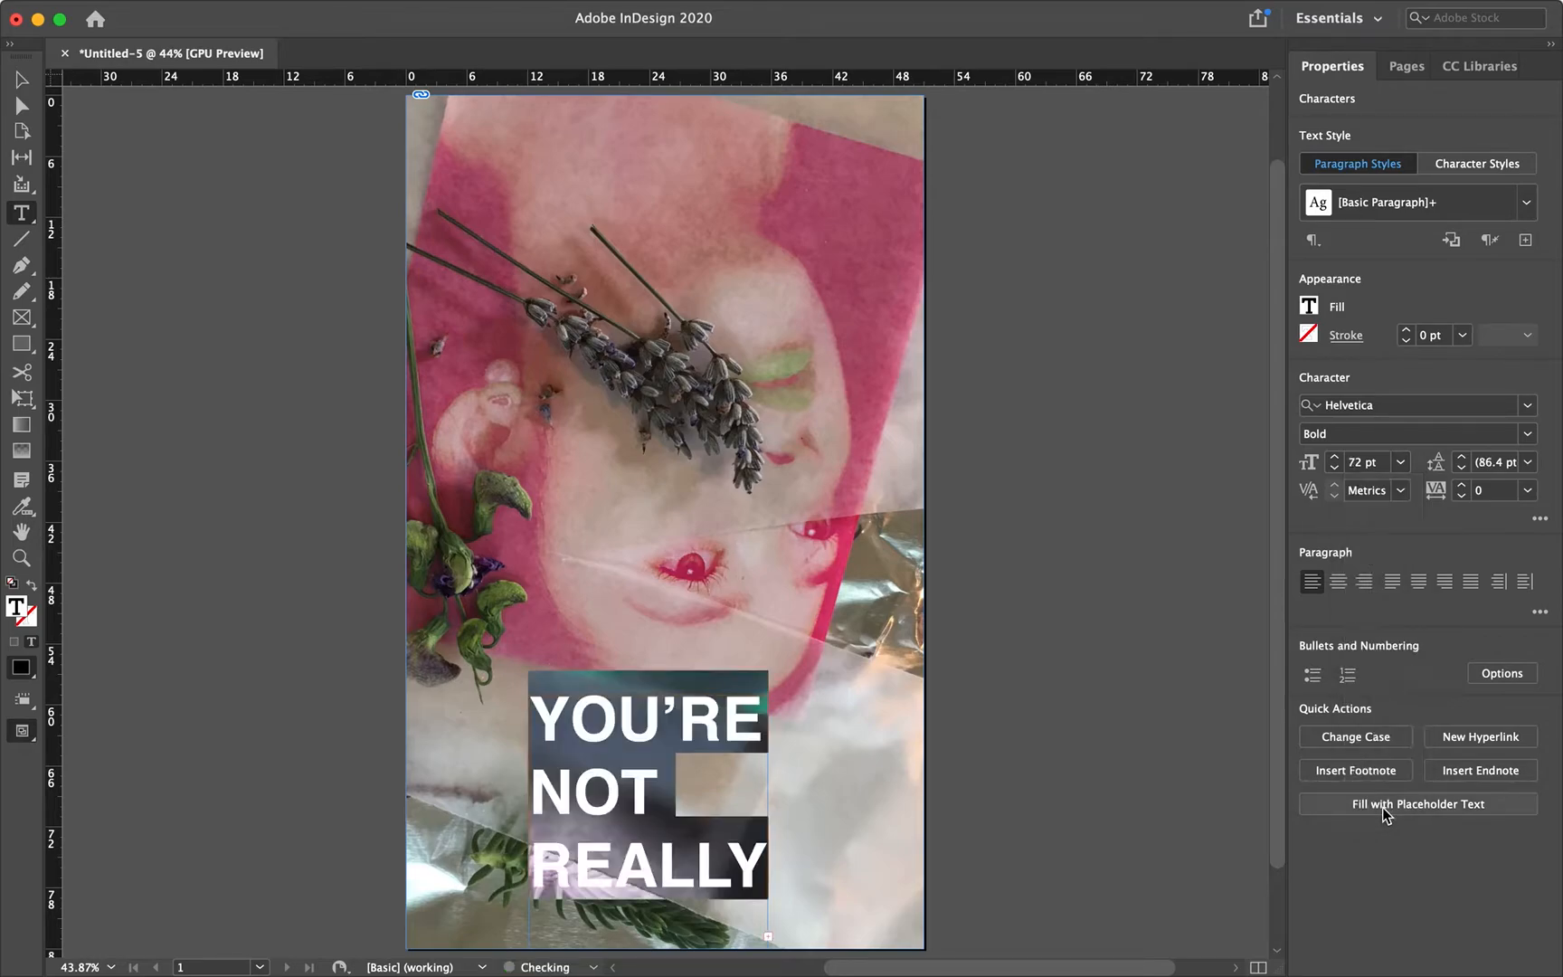
left_click(1400, 462)
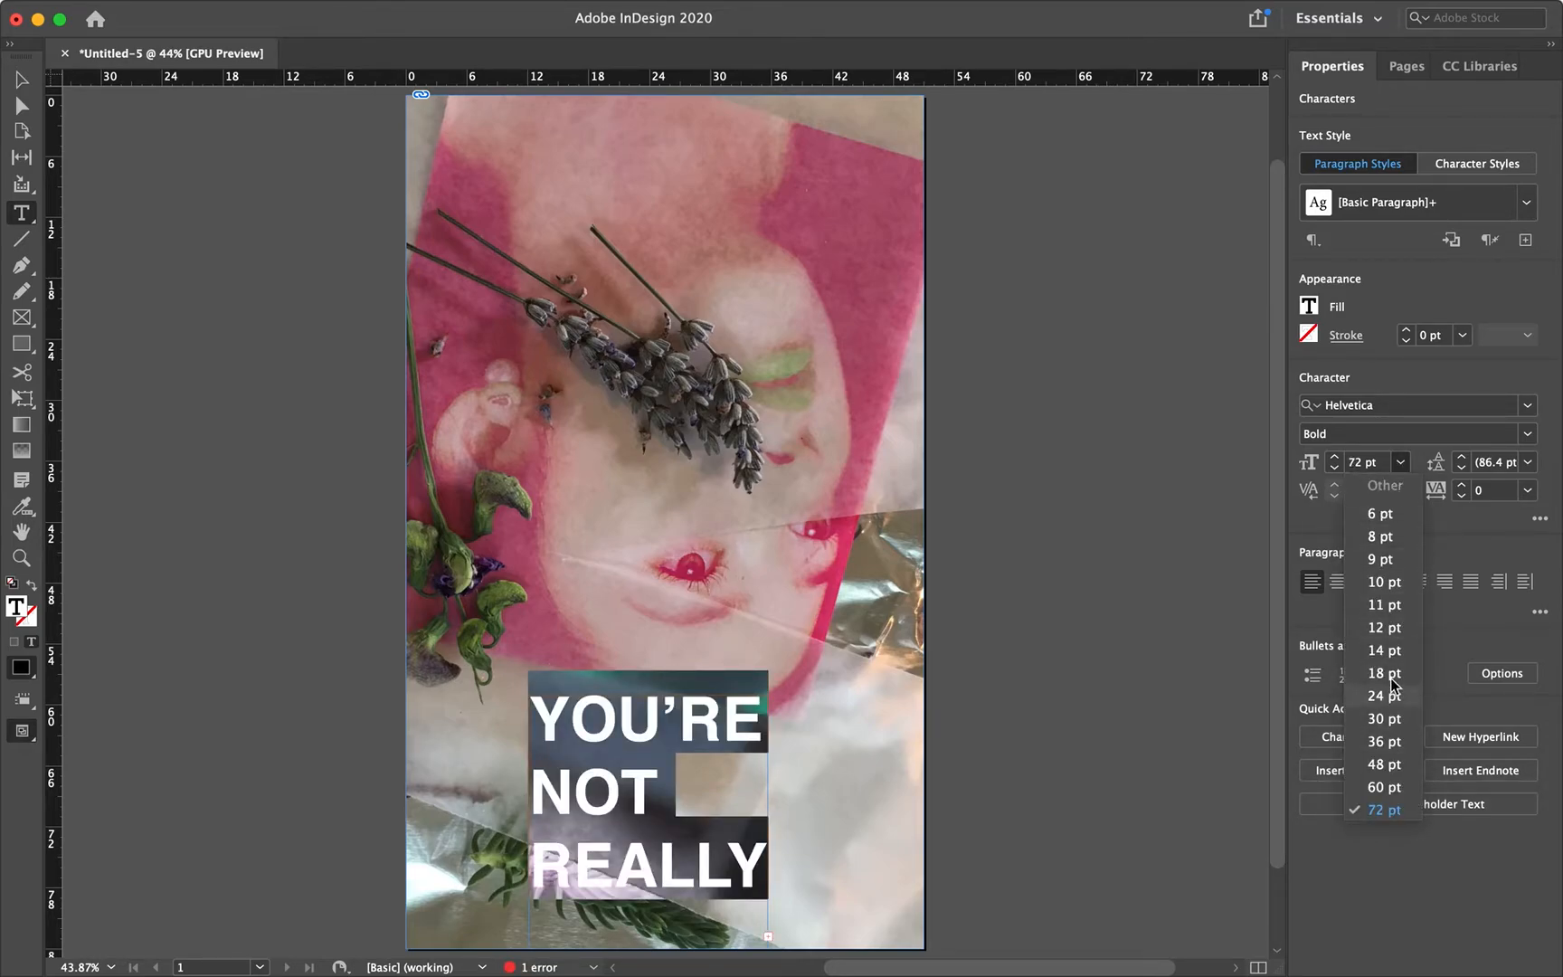
left_click(1416, 463)
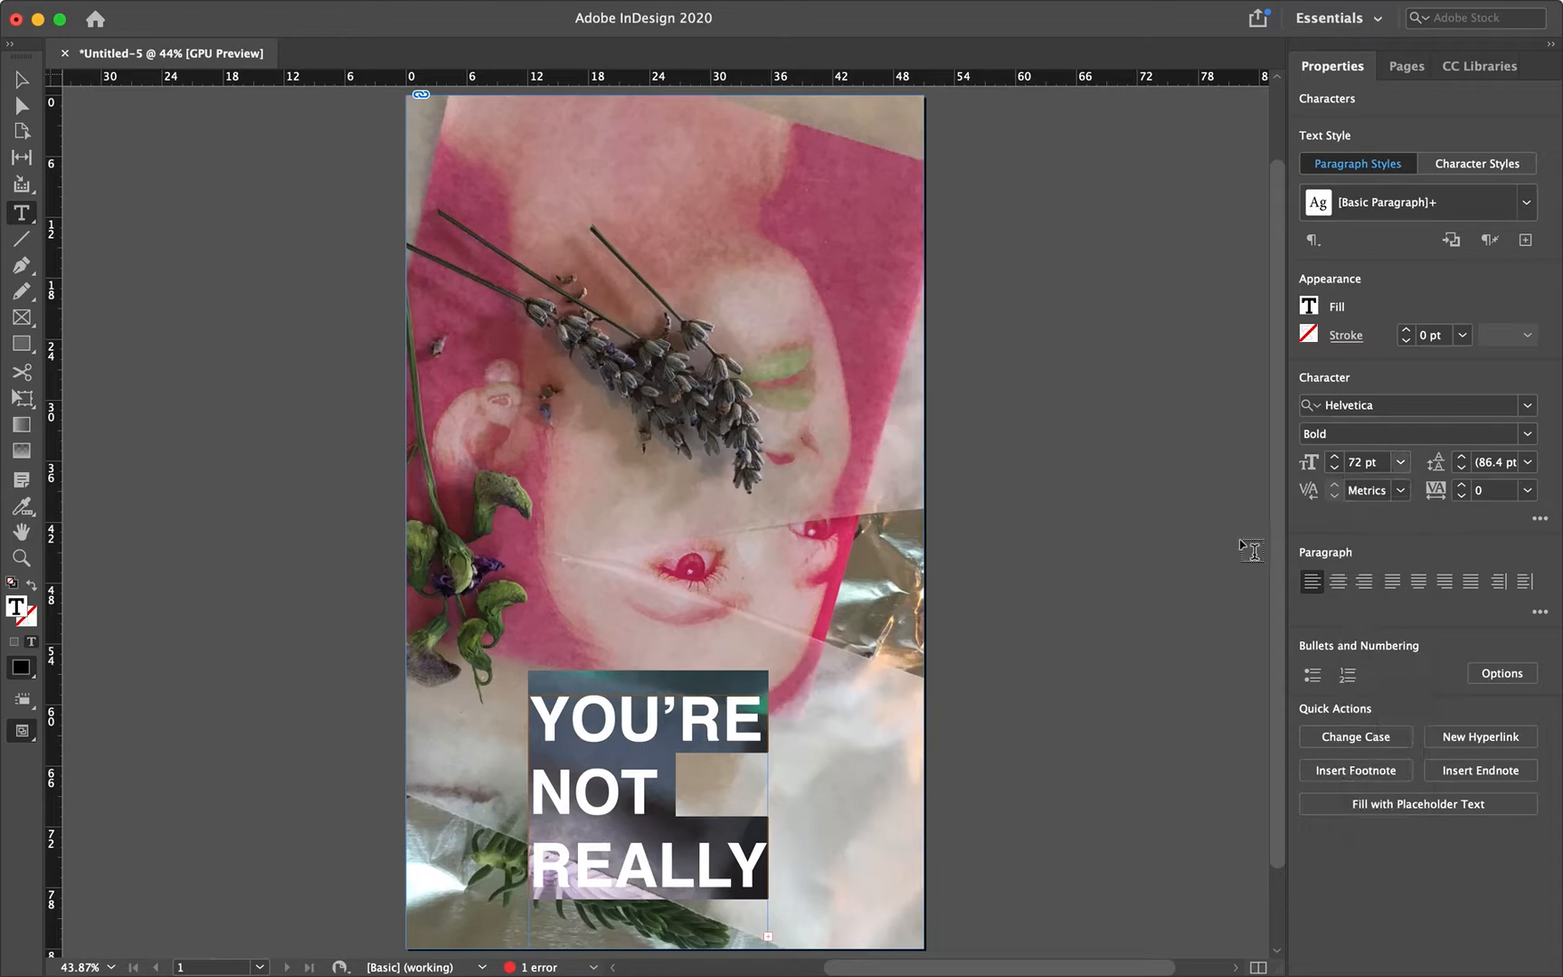
left_click(600, 847)
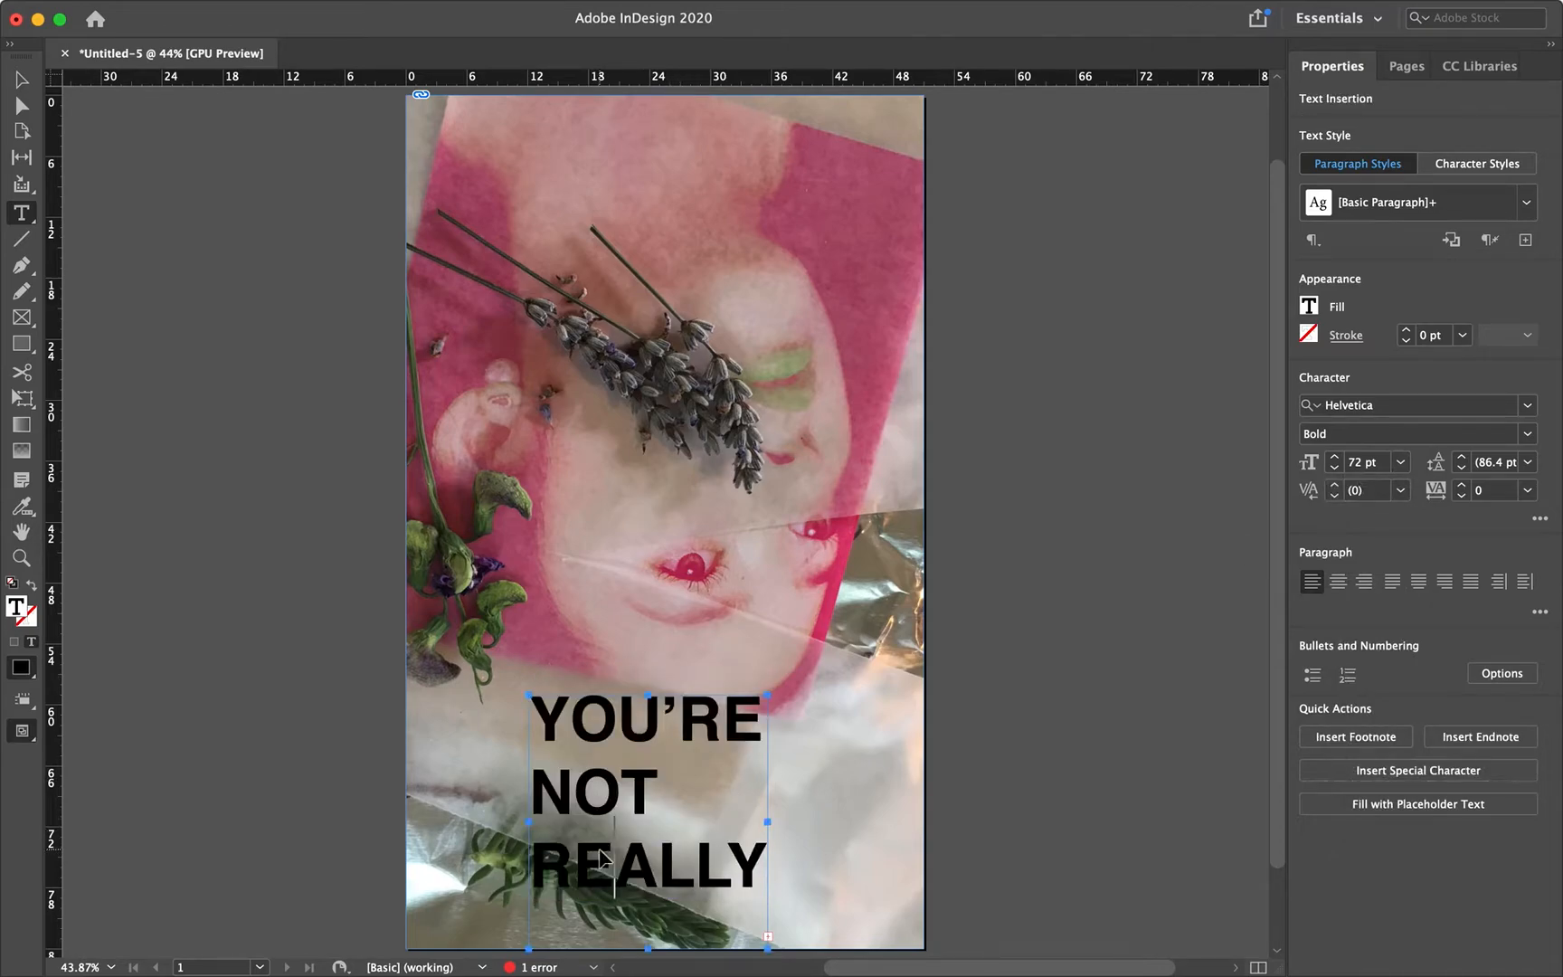
key("super+z")
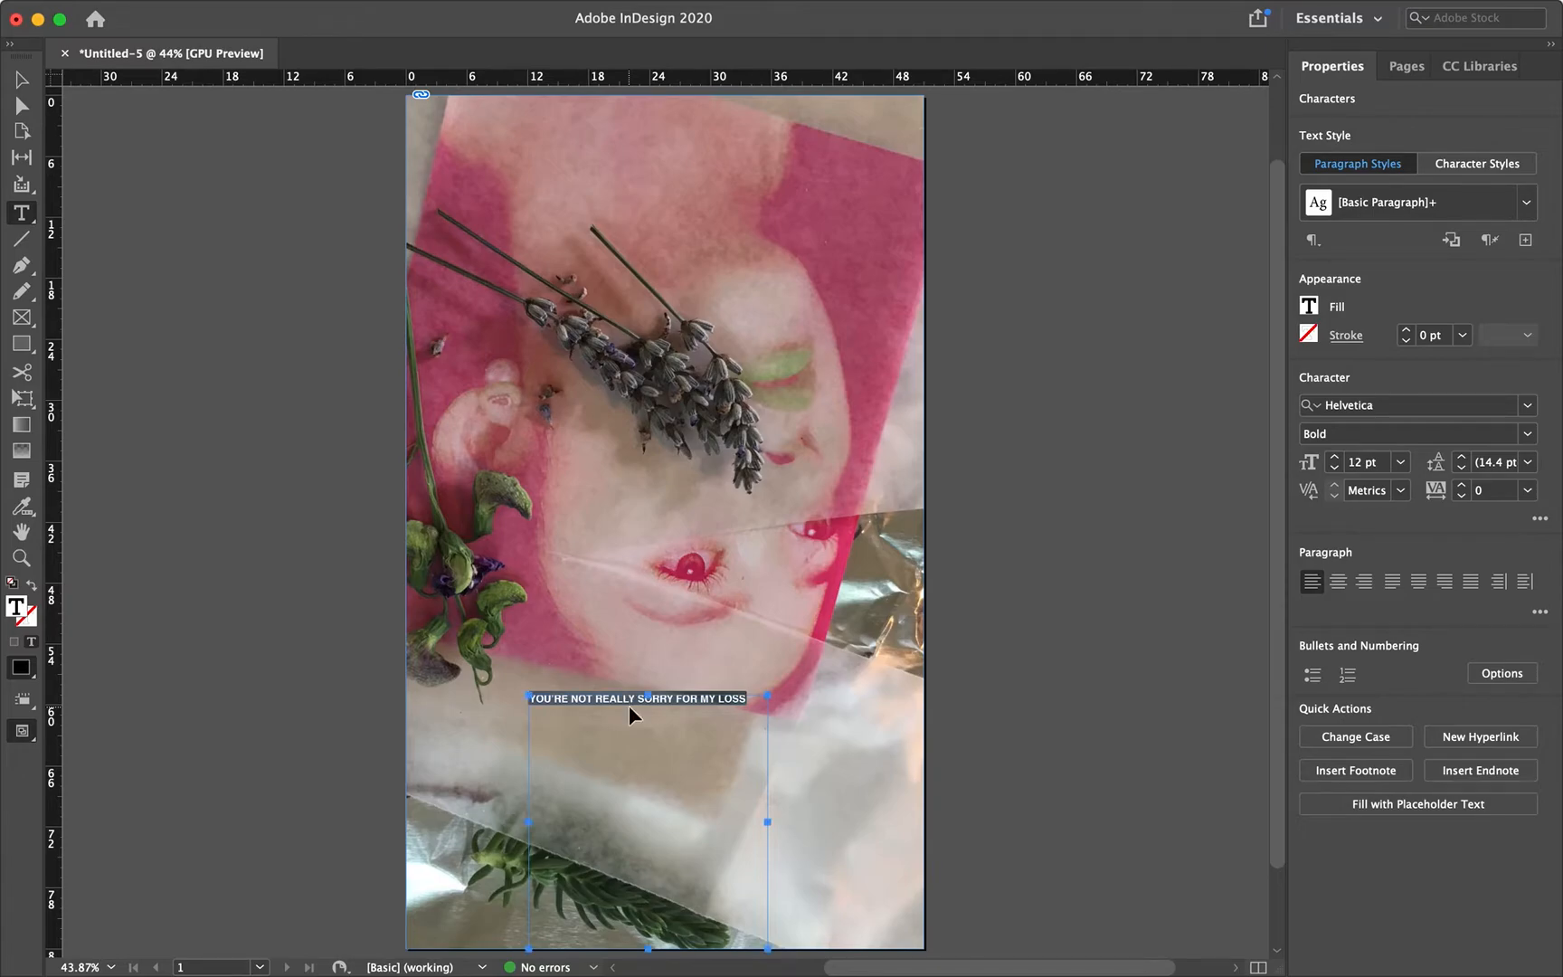
- Increase the selected poster text step by step to 50 pt
key("super+shift+period")
key("super+shift+period")
key("super+shift+period")
key("super+shift+period")
key("super+shift+period")
key("super+shift+period")
key("super+shift+period")
key("super+shift+period")
key("super+shift+period")
key("super+shift+period")
key("super+shift+period")
key("super+shift+period")
key("super+shift+period")
key("super+shift+period")
key("super+shift+period")
key("super+shift+period")
key("super+shift+period")
key("super+shift+period")
key("super+shift+period")
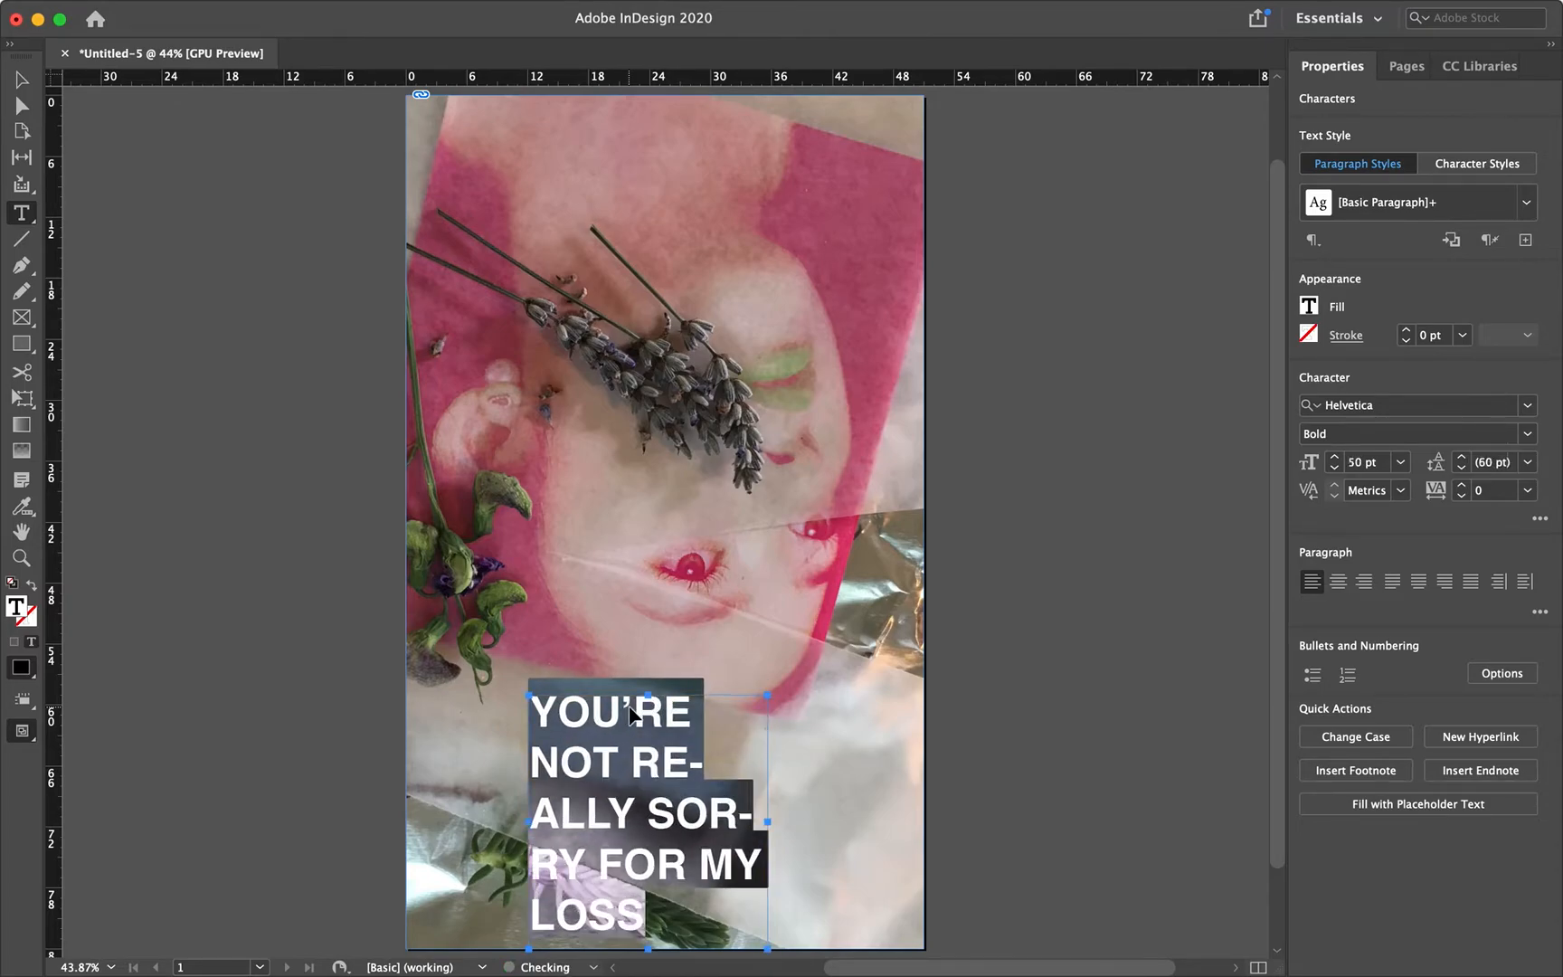
- Widen the text frame until "YOU’RE NOT" fits on one line, and shift the frame up and toward the page's left edge
left_click(20, 83)
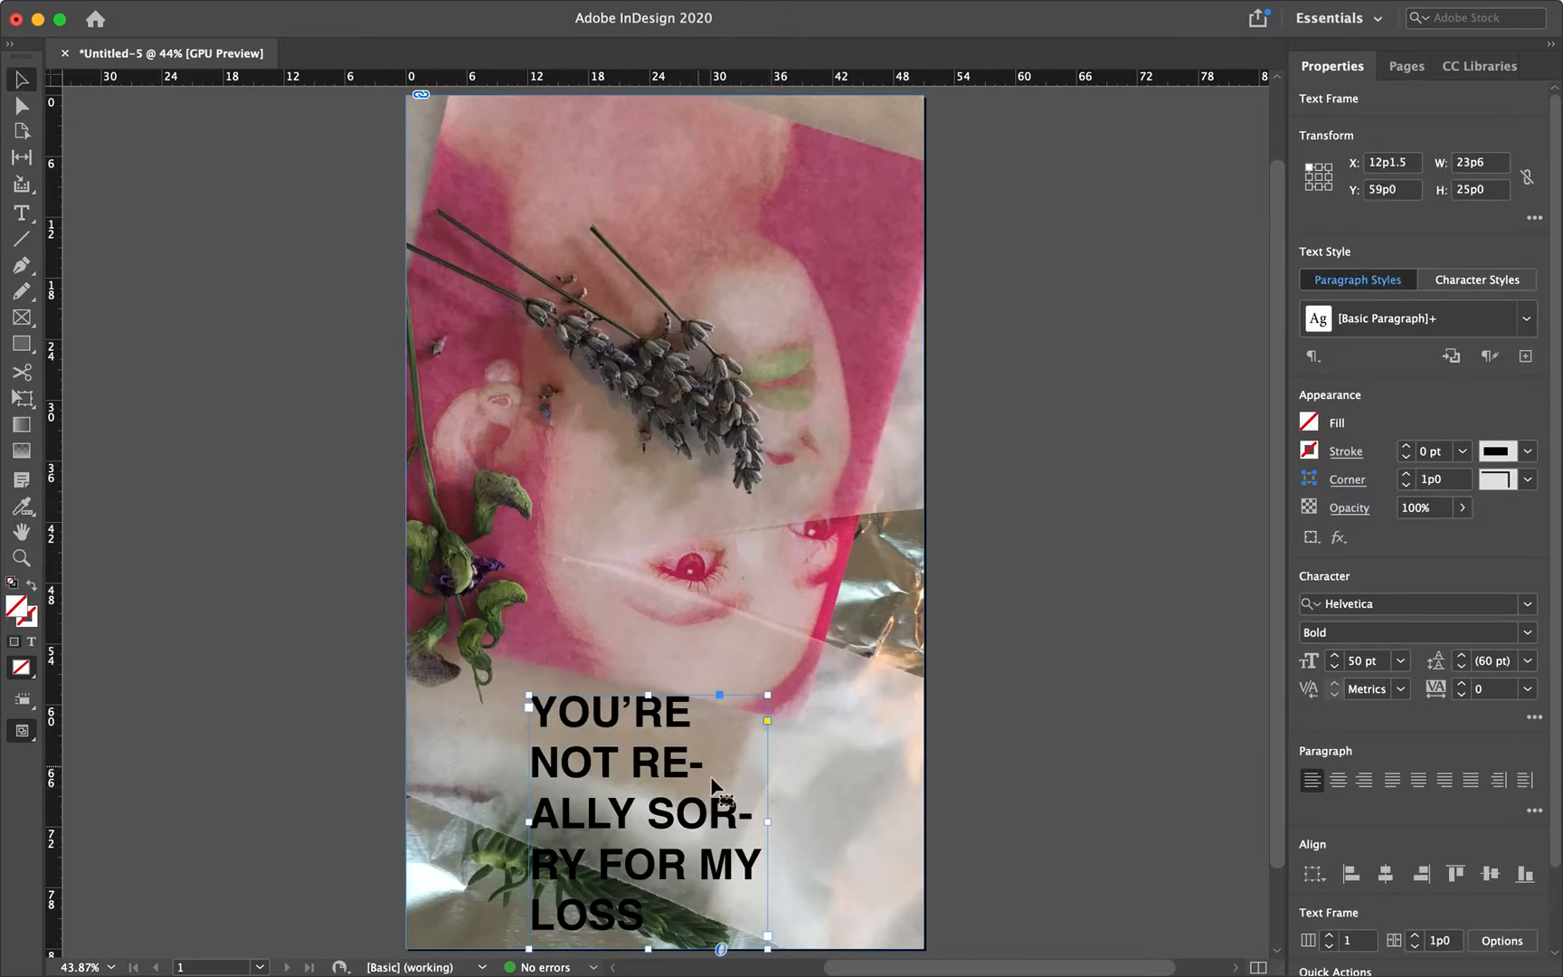
left_click_drag(773, 823, 841, 823)
left_click_drag(729, 774, 678, 727)
- Select all the text in the frame and enlarge it step by step to 82 pt
triple_click(676, 728)
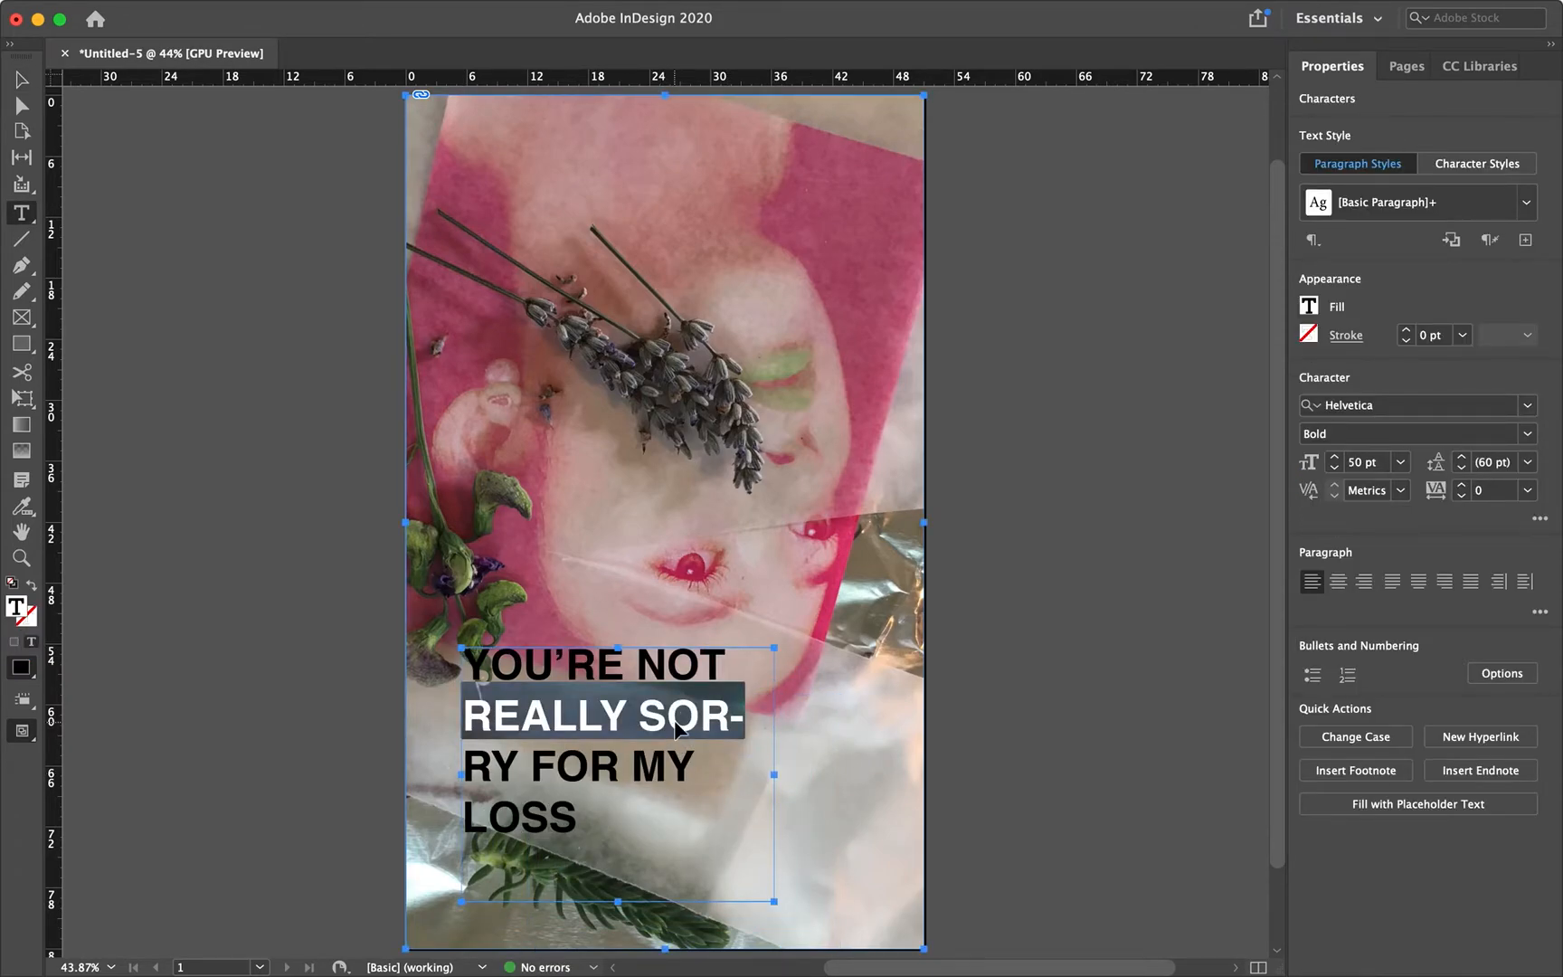
left_click(21, 80)
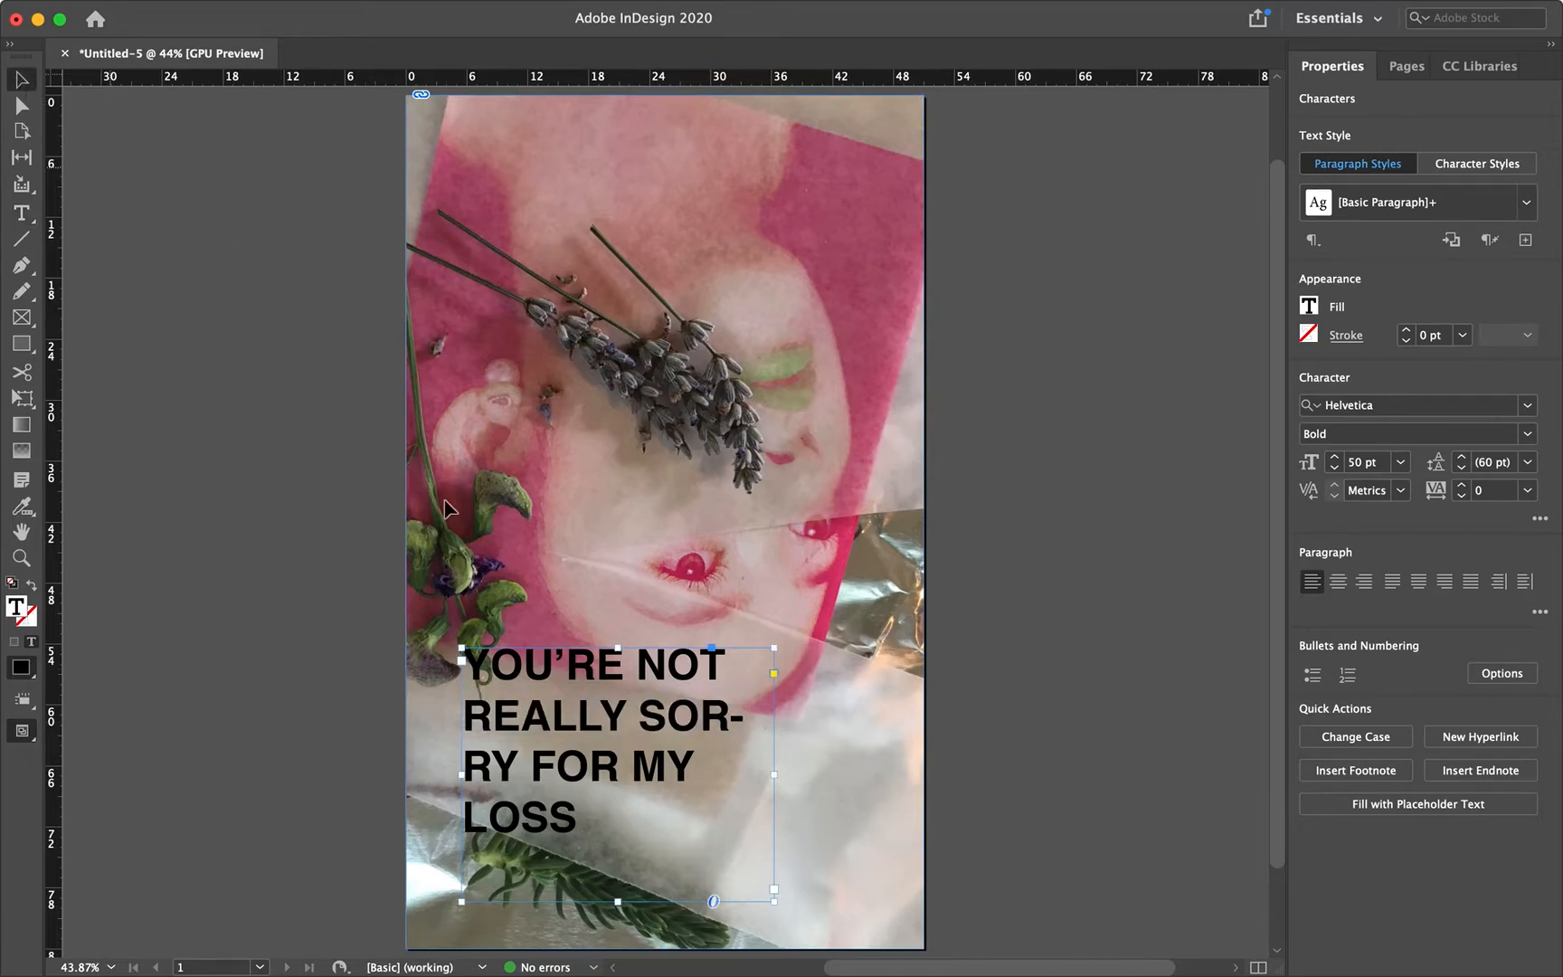
double_click(612, 750)
key("super+a")
key("super+shift+period")
key("super+shift+period")
key("super+shift+period")
key("super+shift+period")
key("super+shift+period")
key("super+shift+period")
key("super+shift+period")
key("super+shift+period")
key("super+shift+period")
key("super+shift+period")
key("super+shift+period")
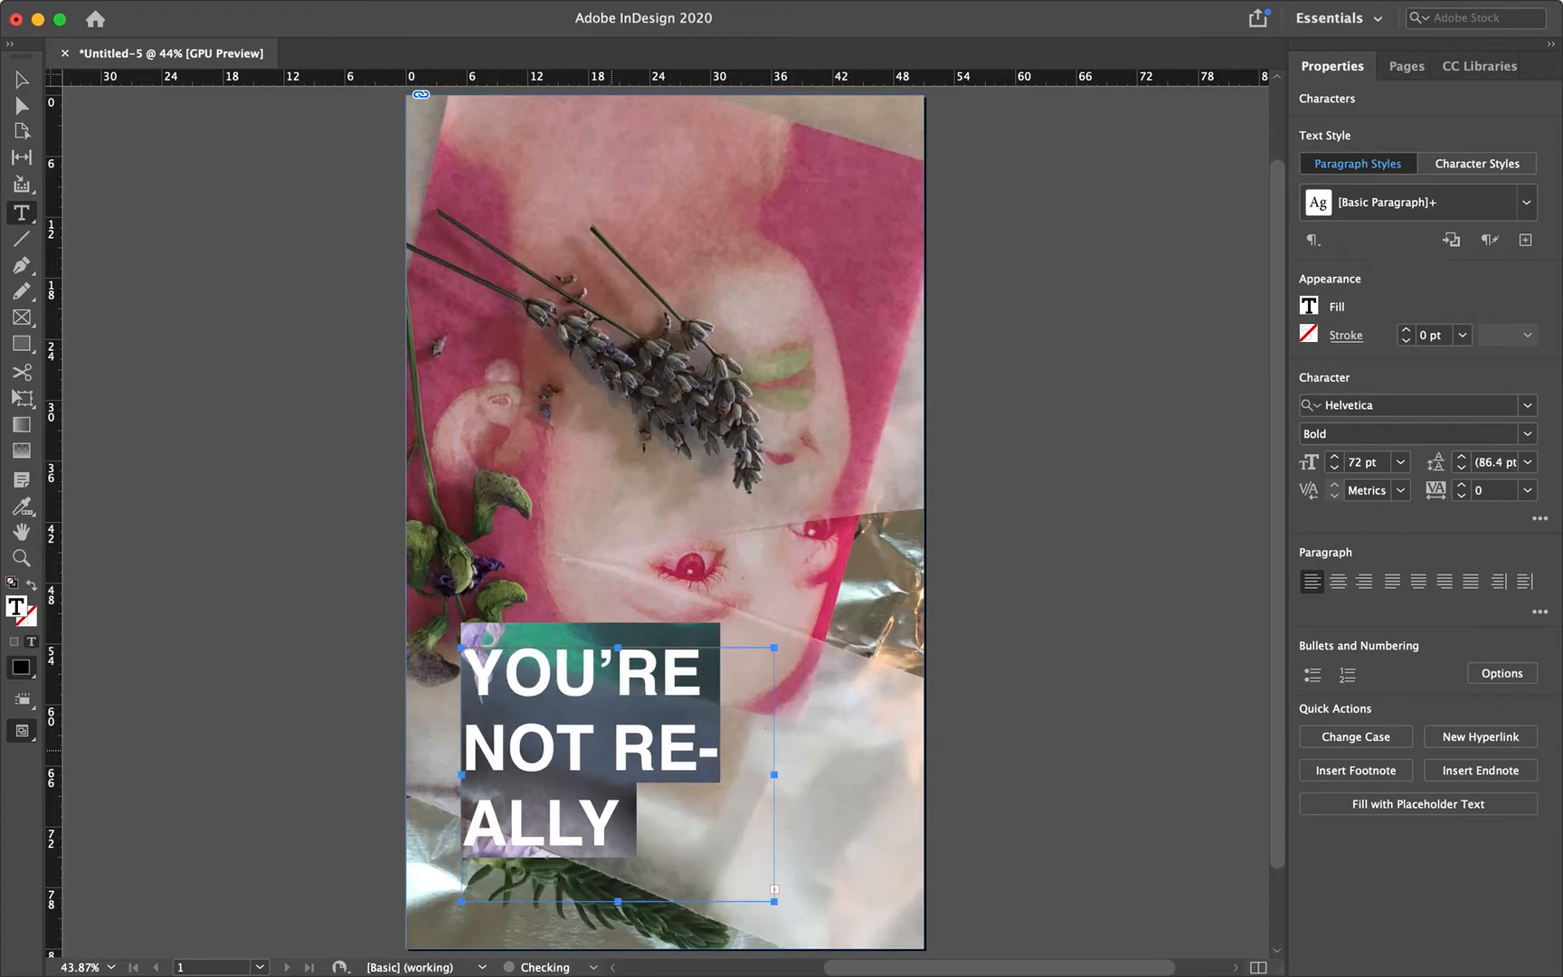
key("super+shift+period")
key("super+shift+period")
key("super+shift+period")
key("super+shift+period")
key("super+shift+period")
- Resize the text frame to about 42p9 by 33p10.5, position it at about X 3p4.5 and Y 43p10.5, and deselect it
left_click(20, 82)
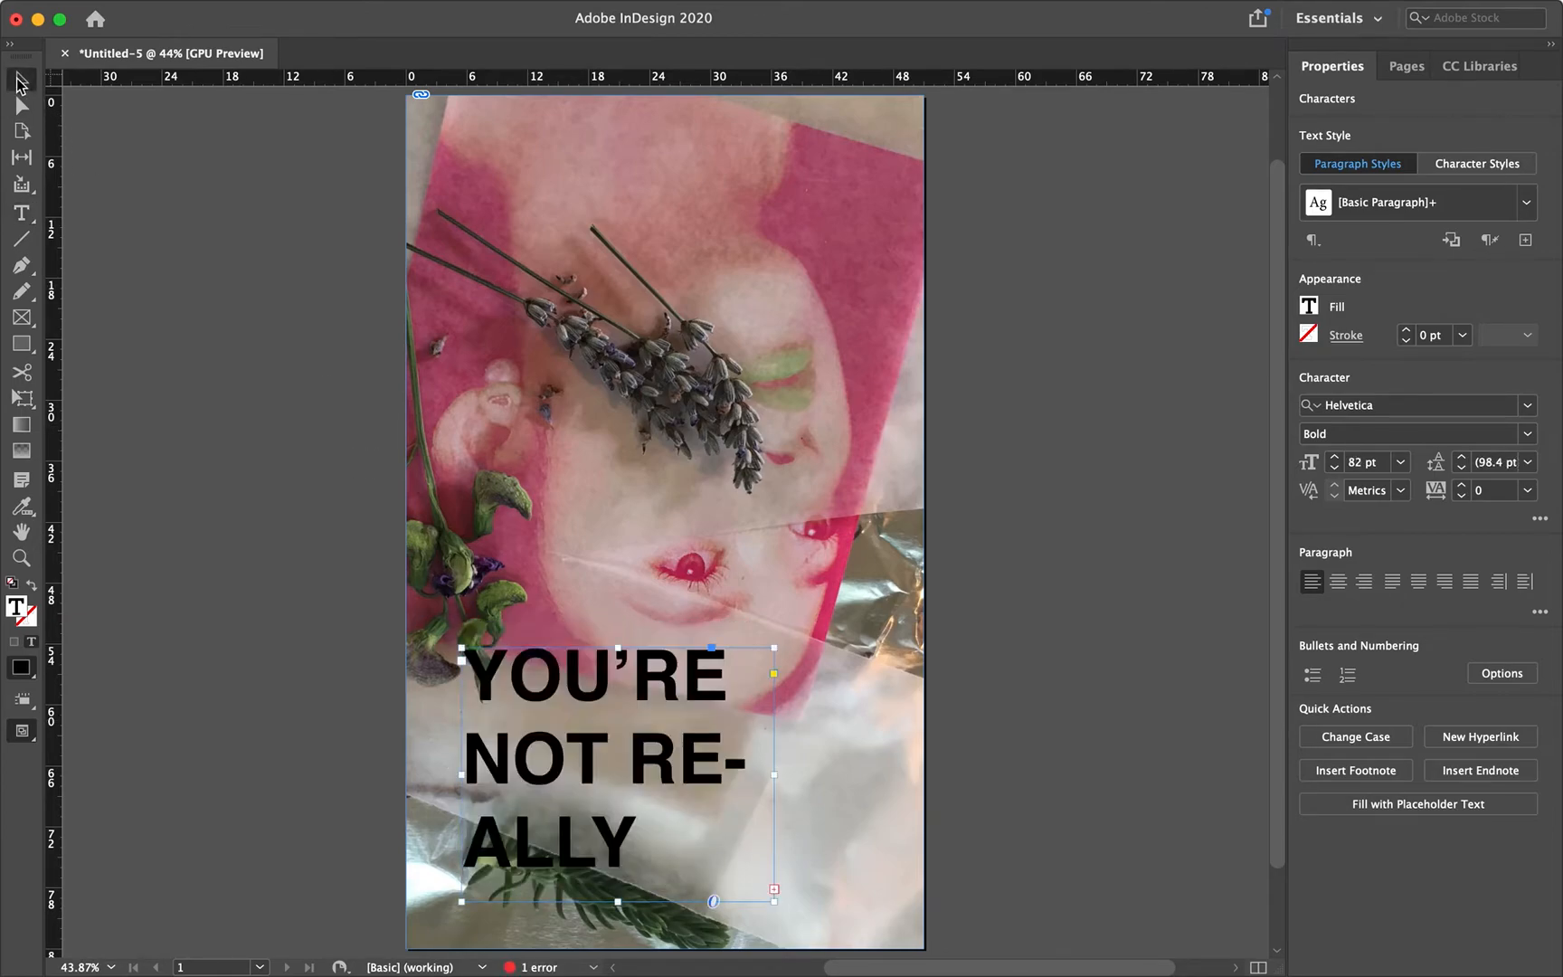
left_click_drag(774, 774, 898, 775)
left_click_drag(672, 741, 651, 638)
left_click_drag(658, 794, 661, 885)
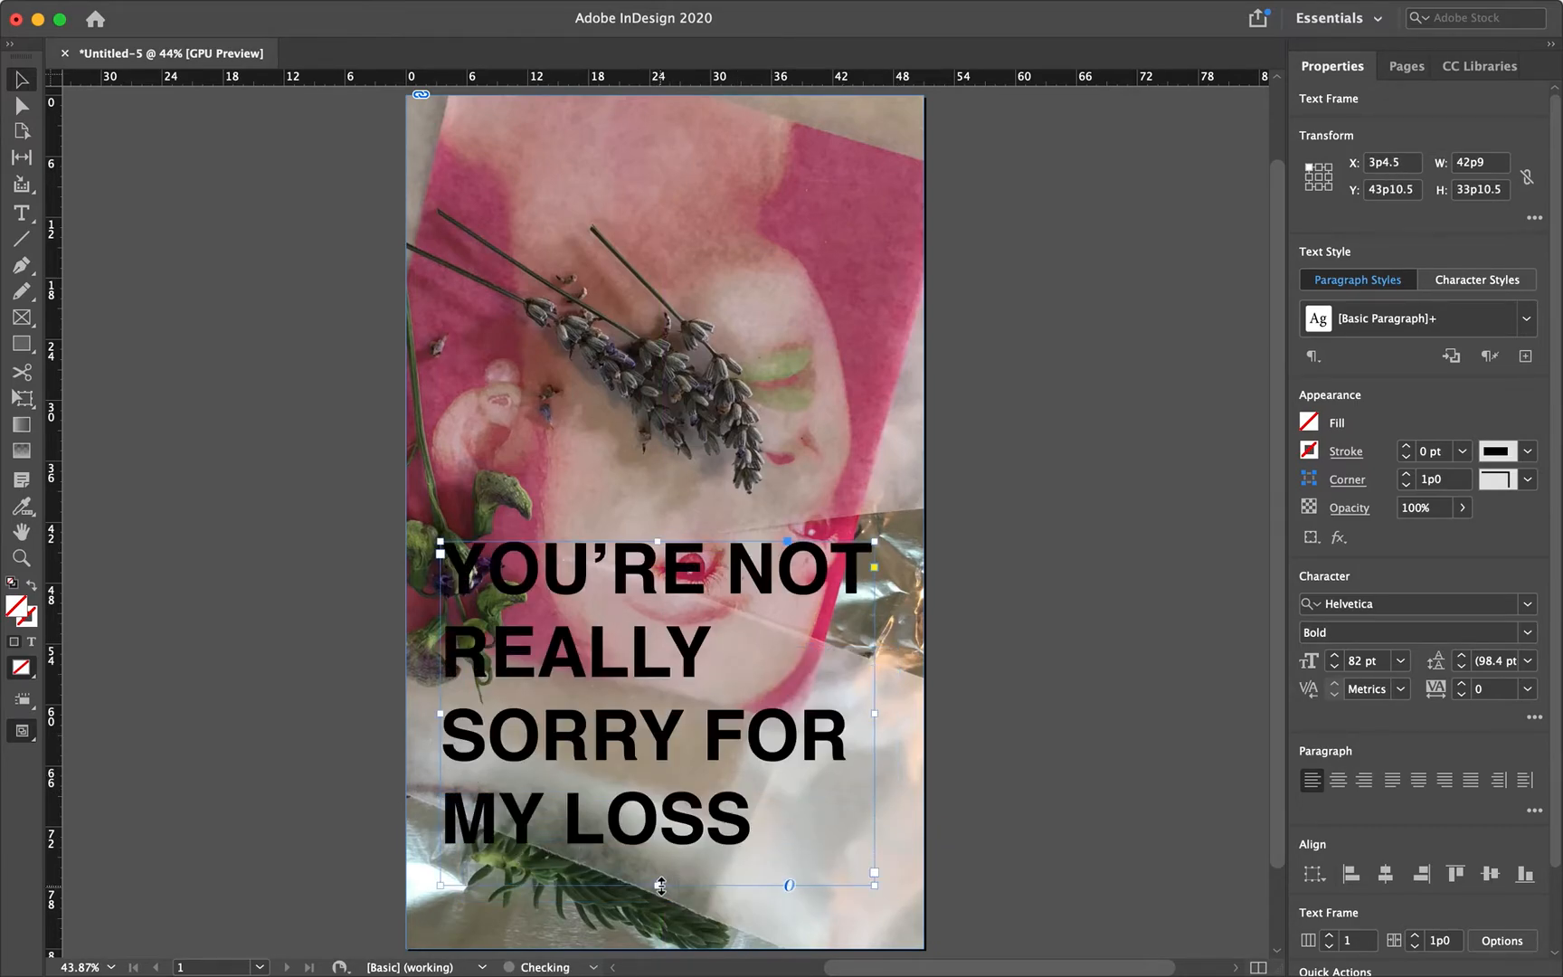
left_click(1036, 848)
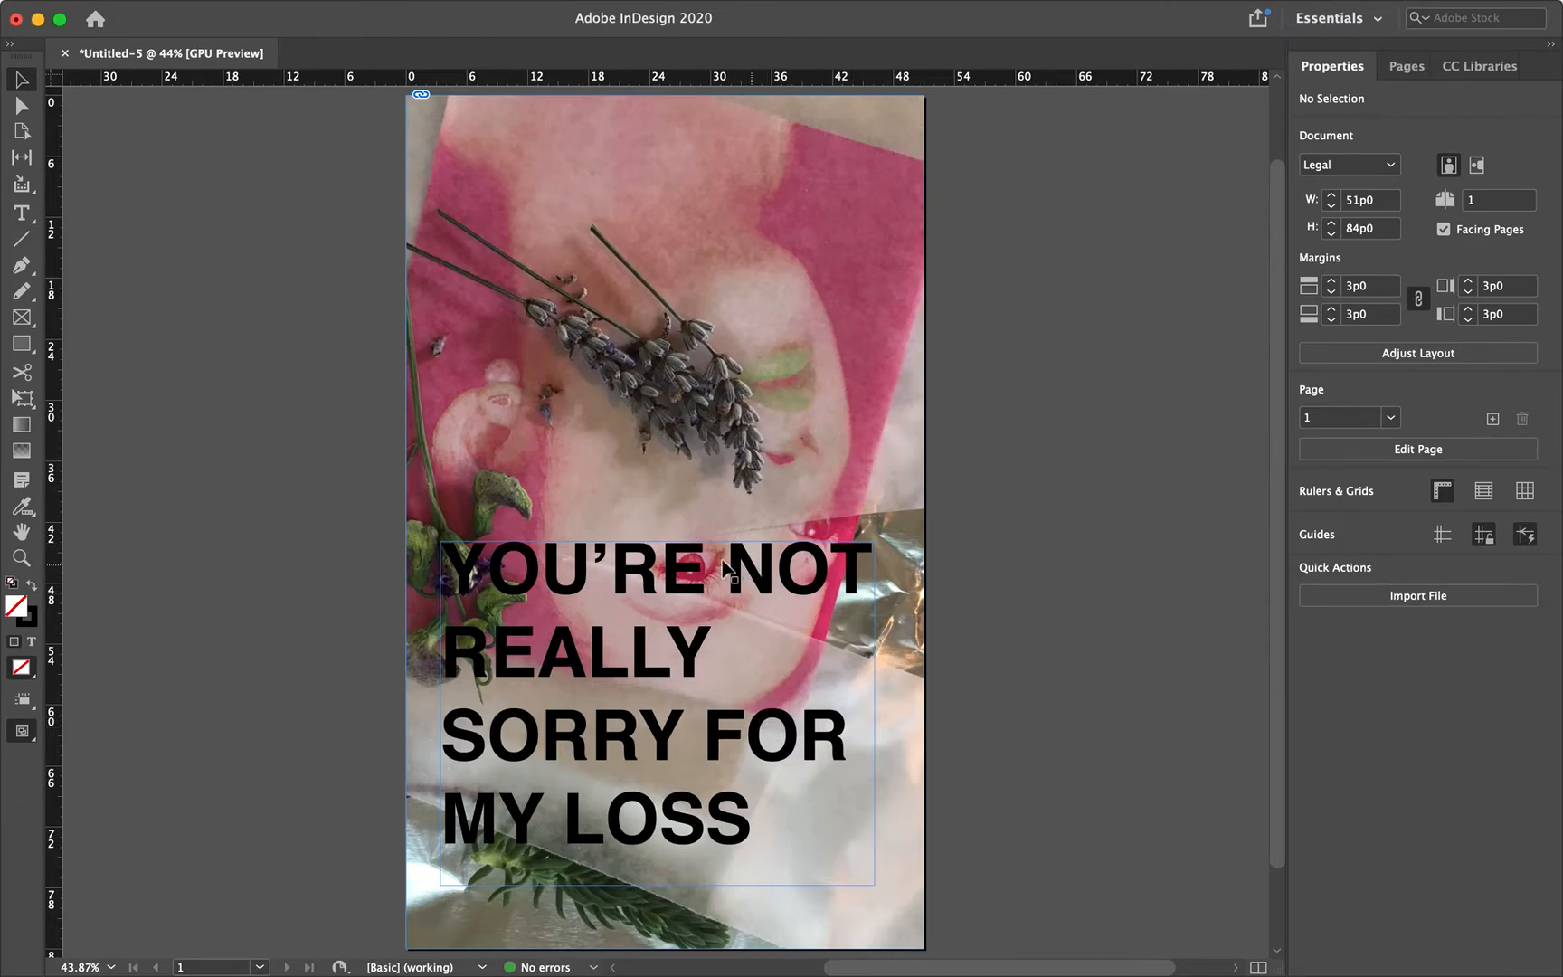
- Hide the frame edges in the document and check the text frame both selected and deselected
mouse_move(554, 5)
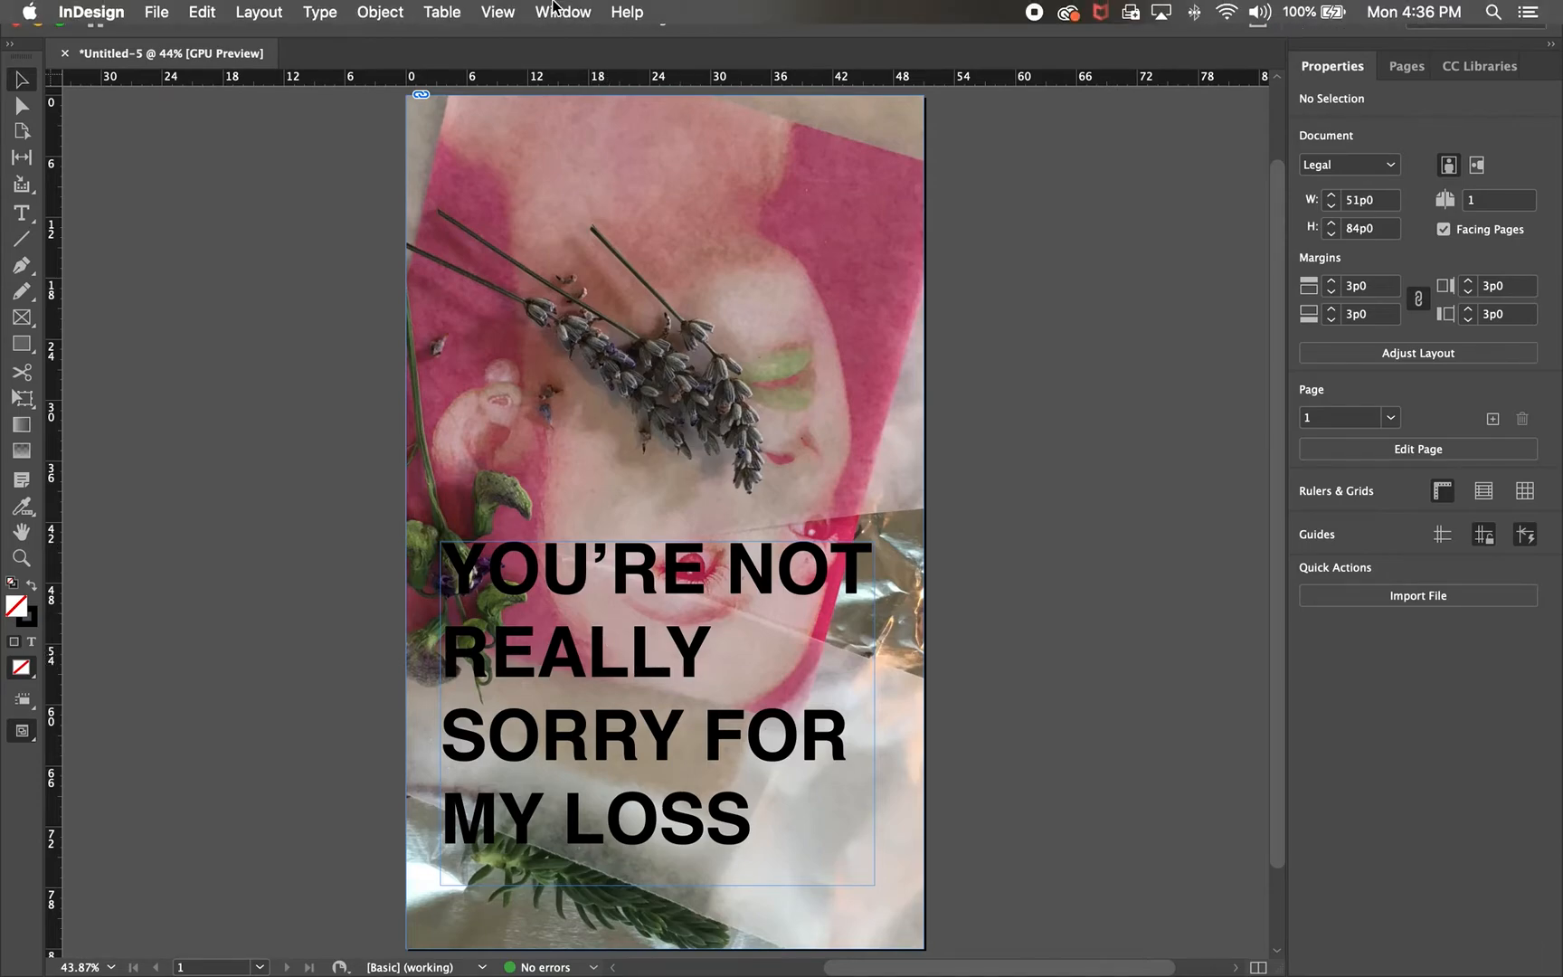
left_click(488, 9)
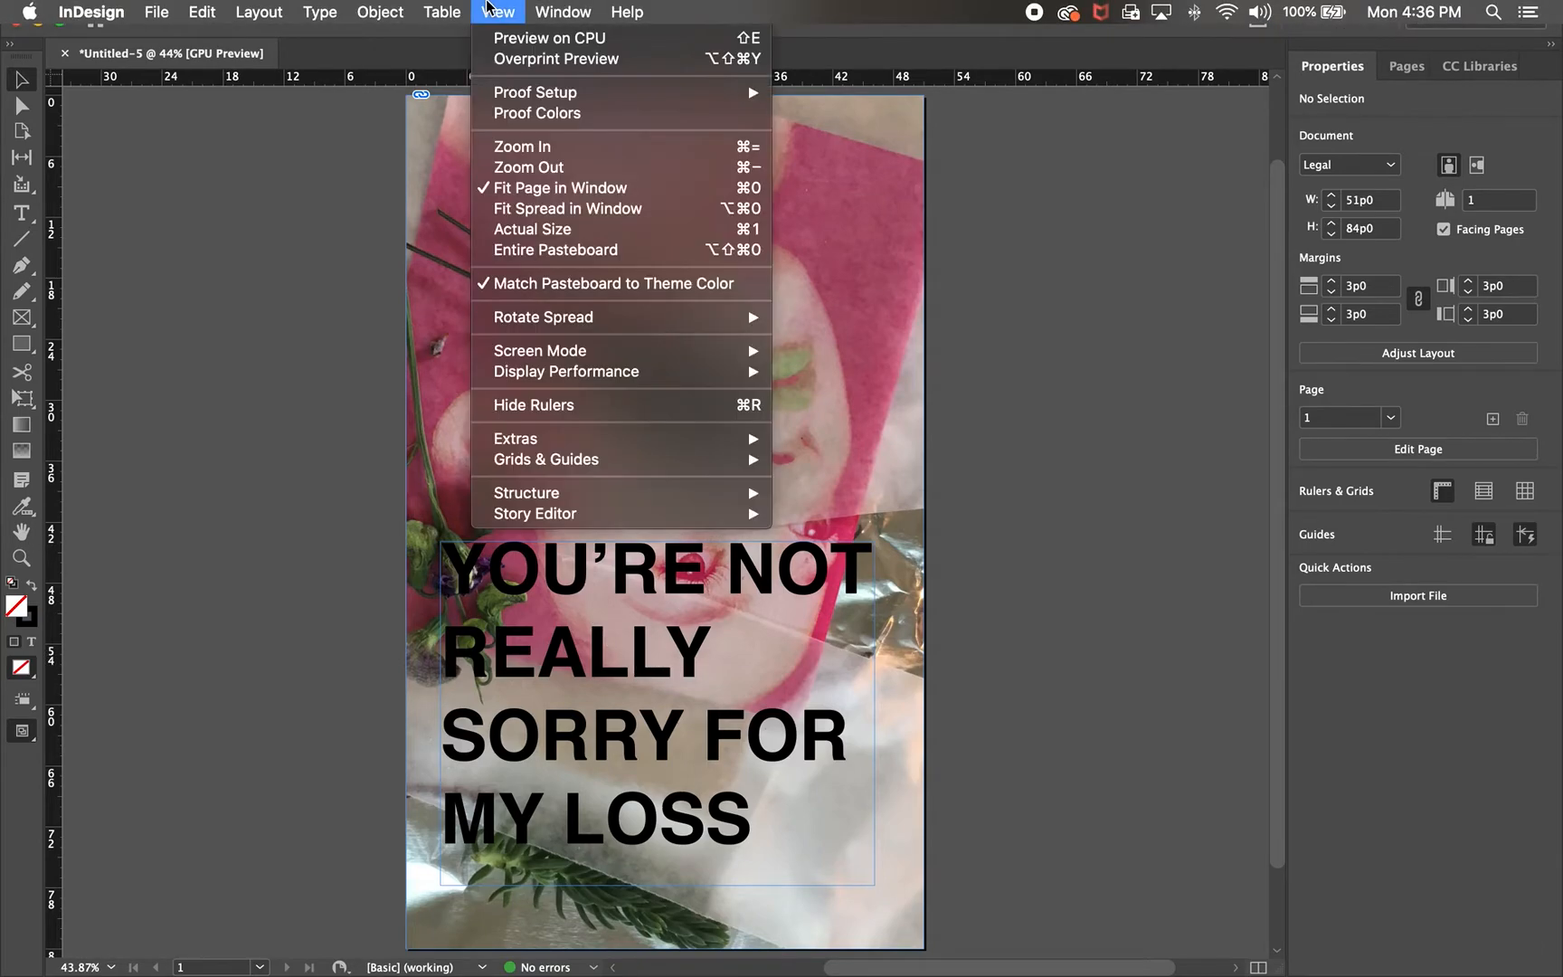
mouse_move(598, 443)
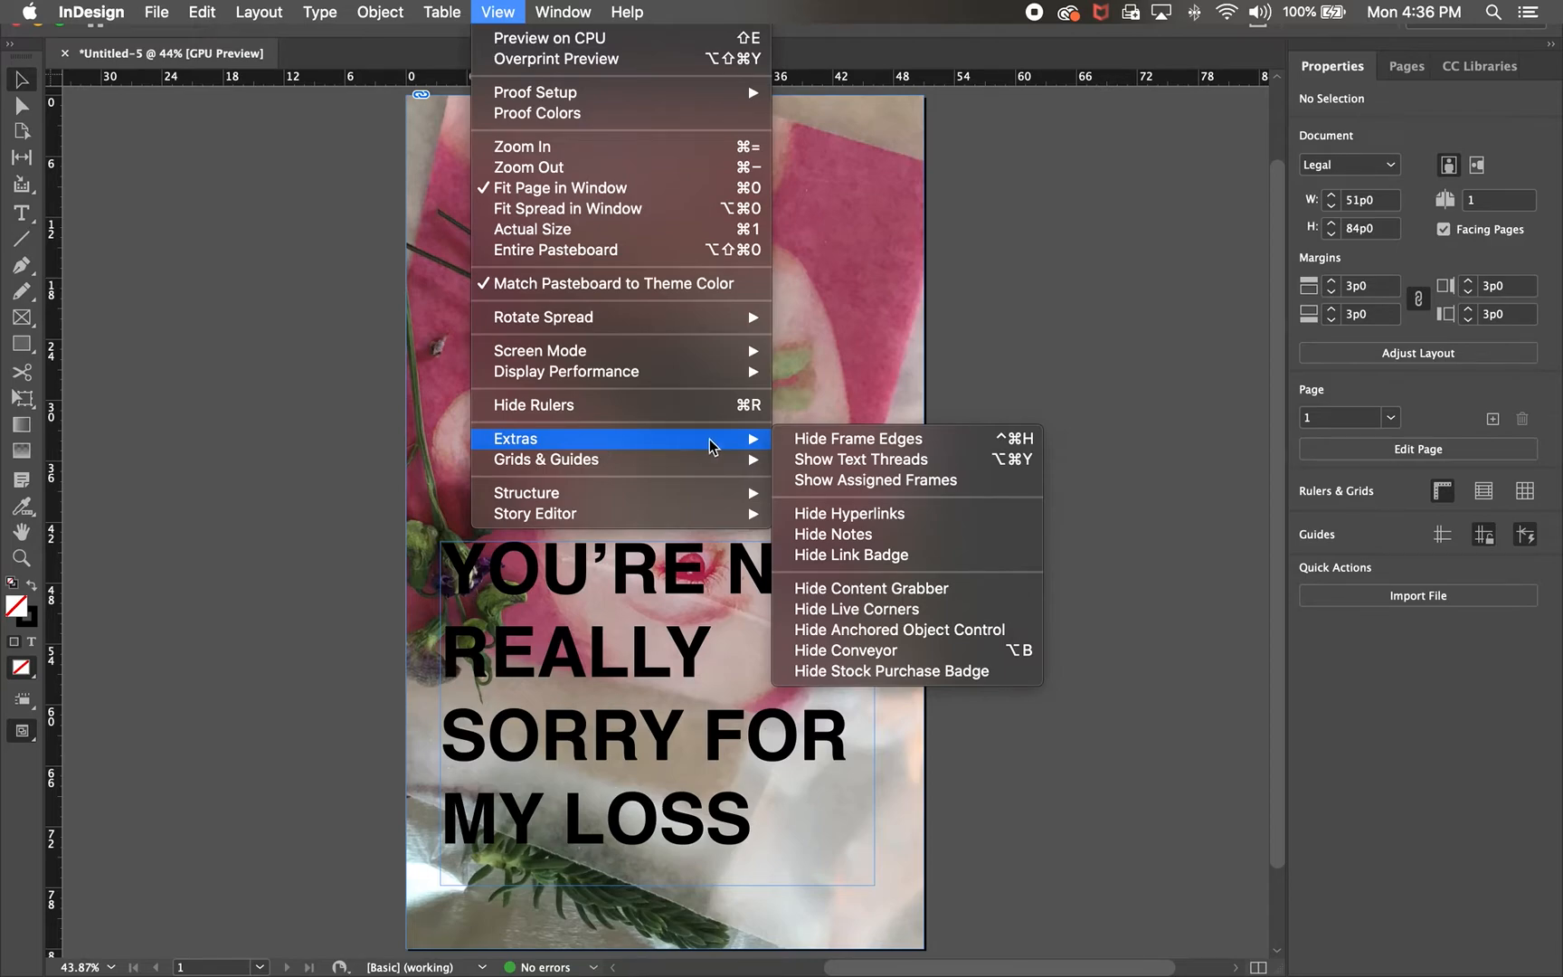
left_click(800, 439)
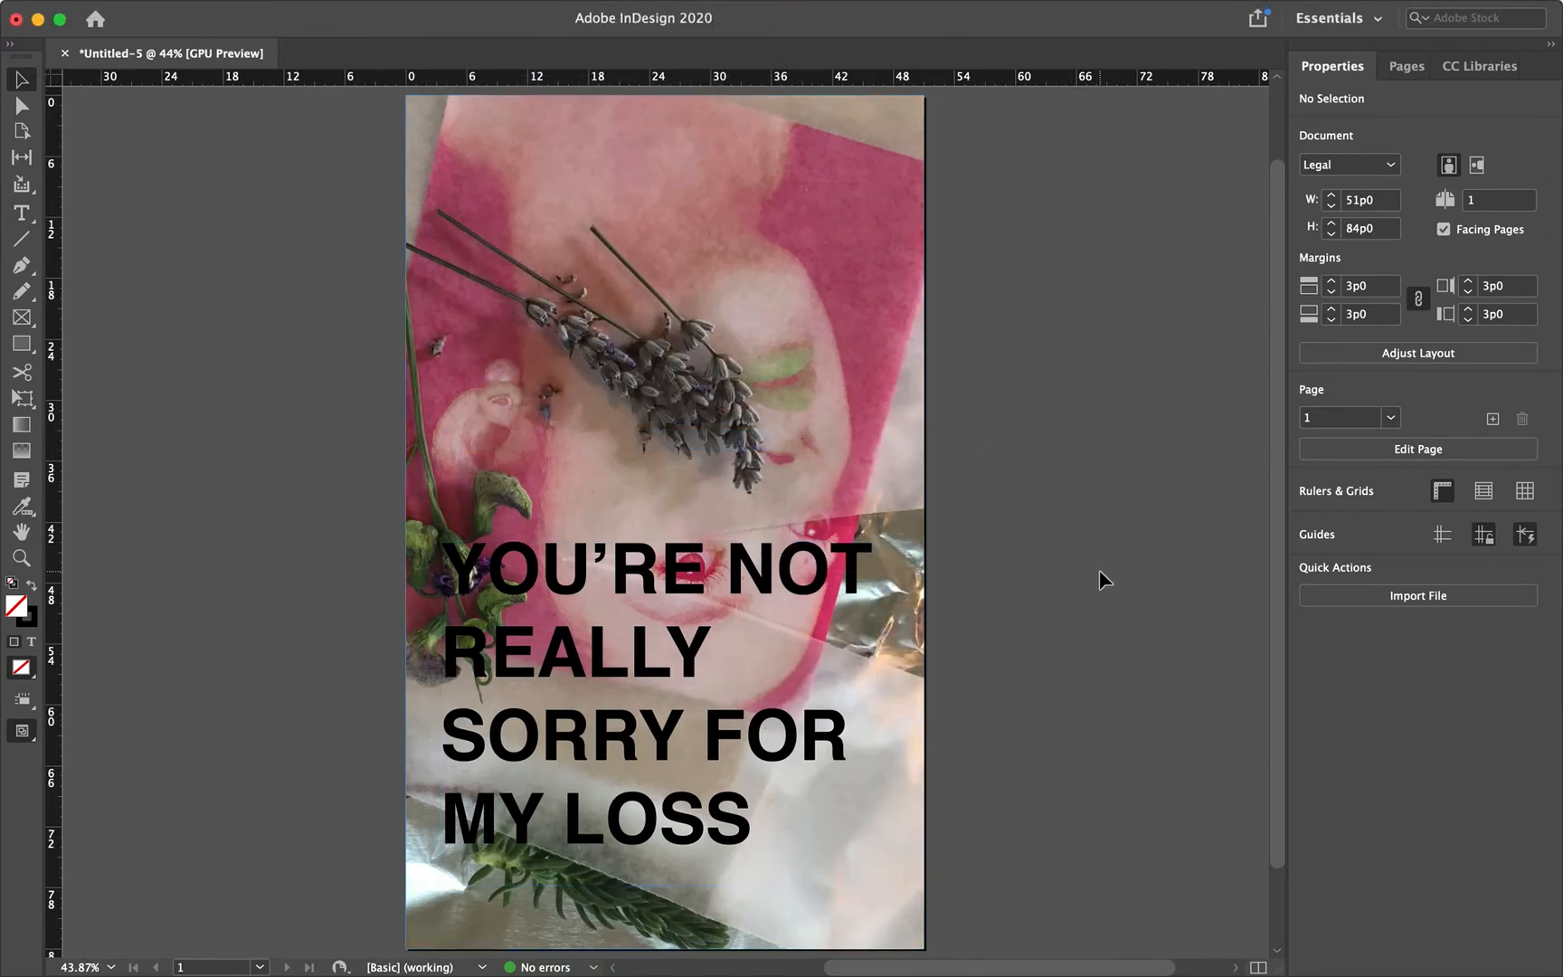
left_click(699, 704)
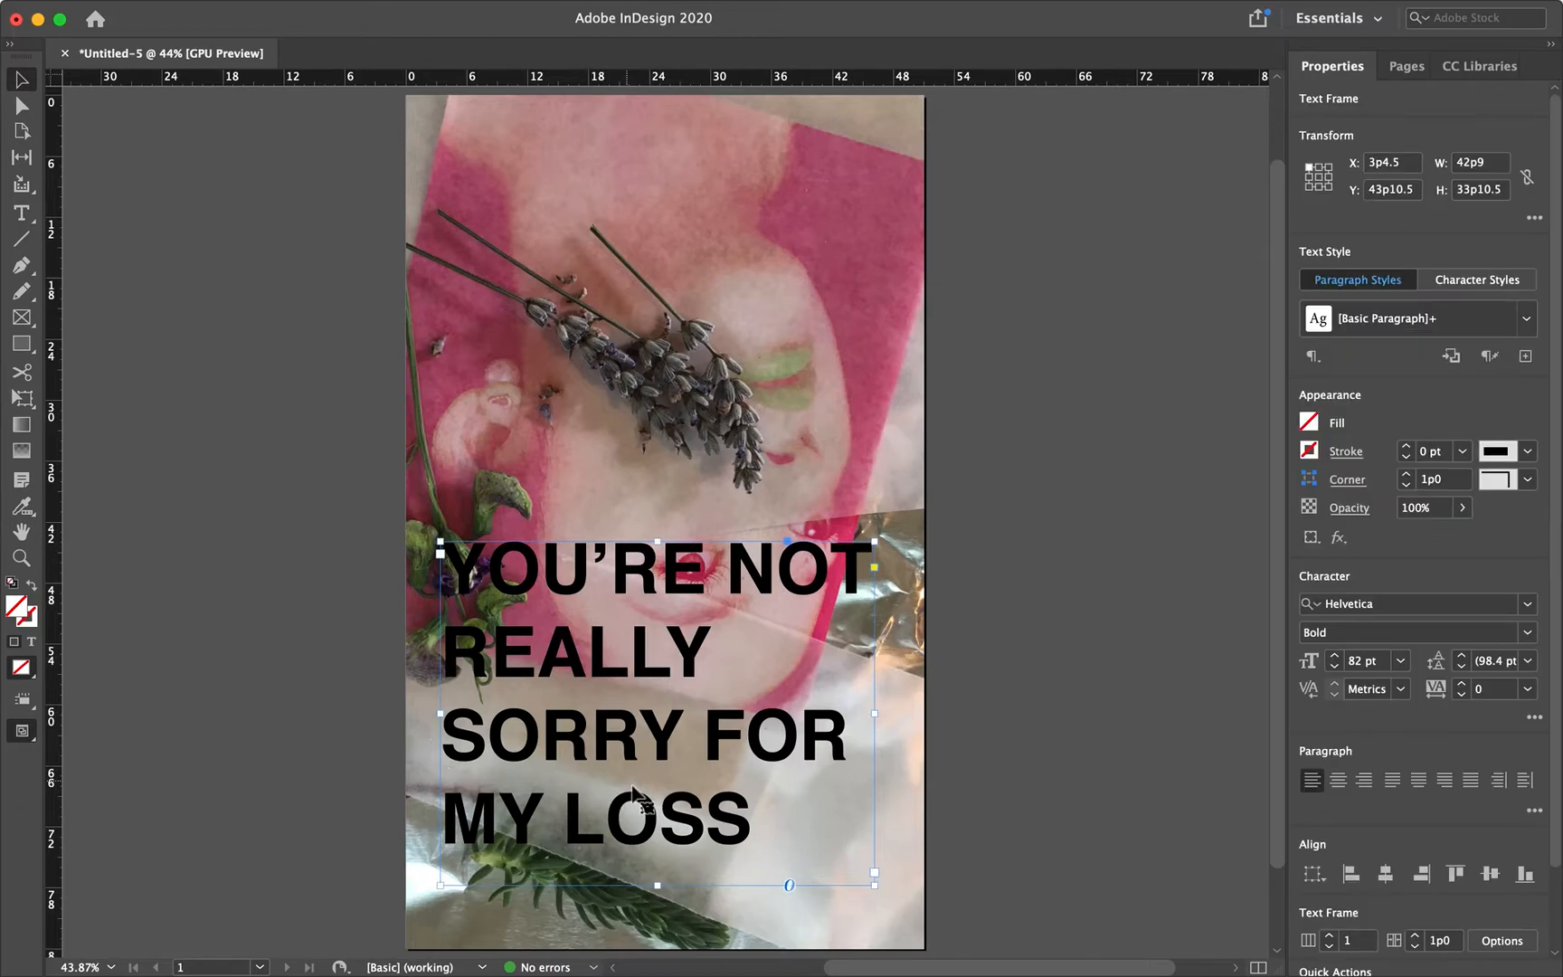
left_click(1065, 639)
- Select all the poster text and add a new swatch to its fill colours, based on [Black]
left_click(728, 737)
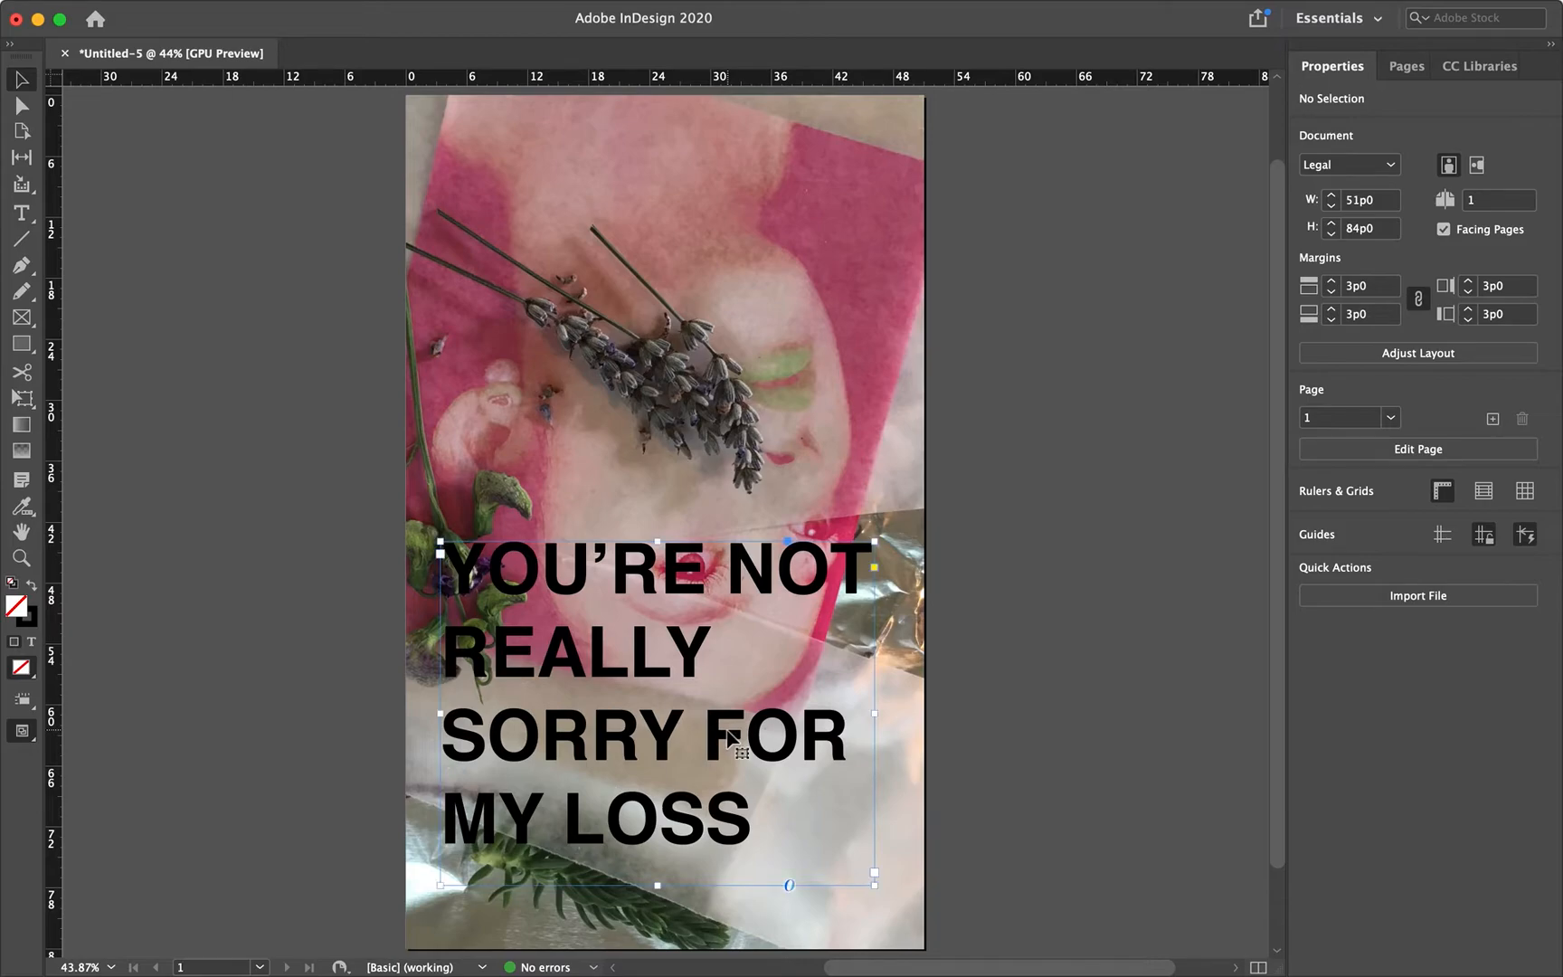
double_click(644, 674)
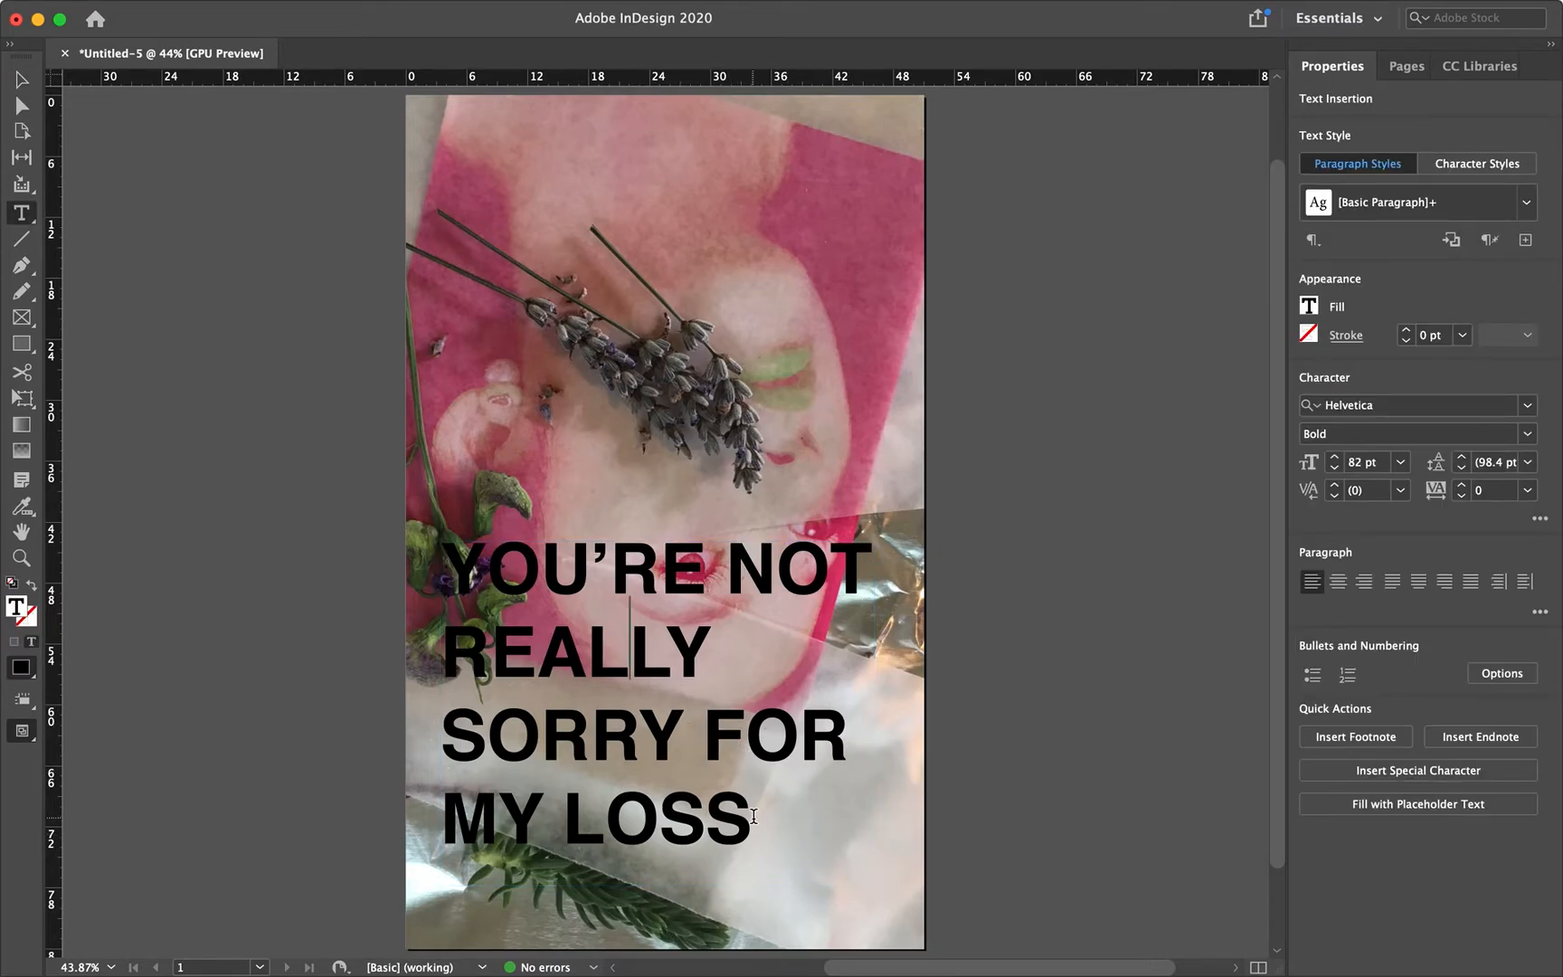
key("super+a")
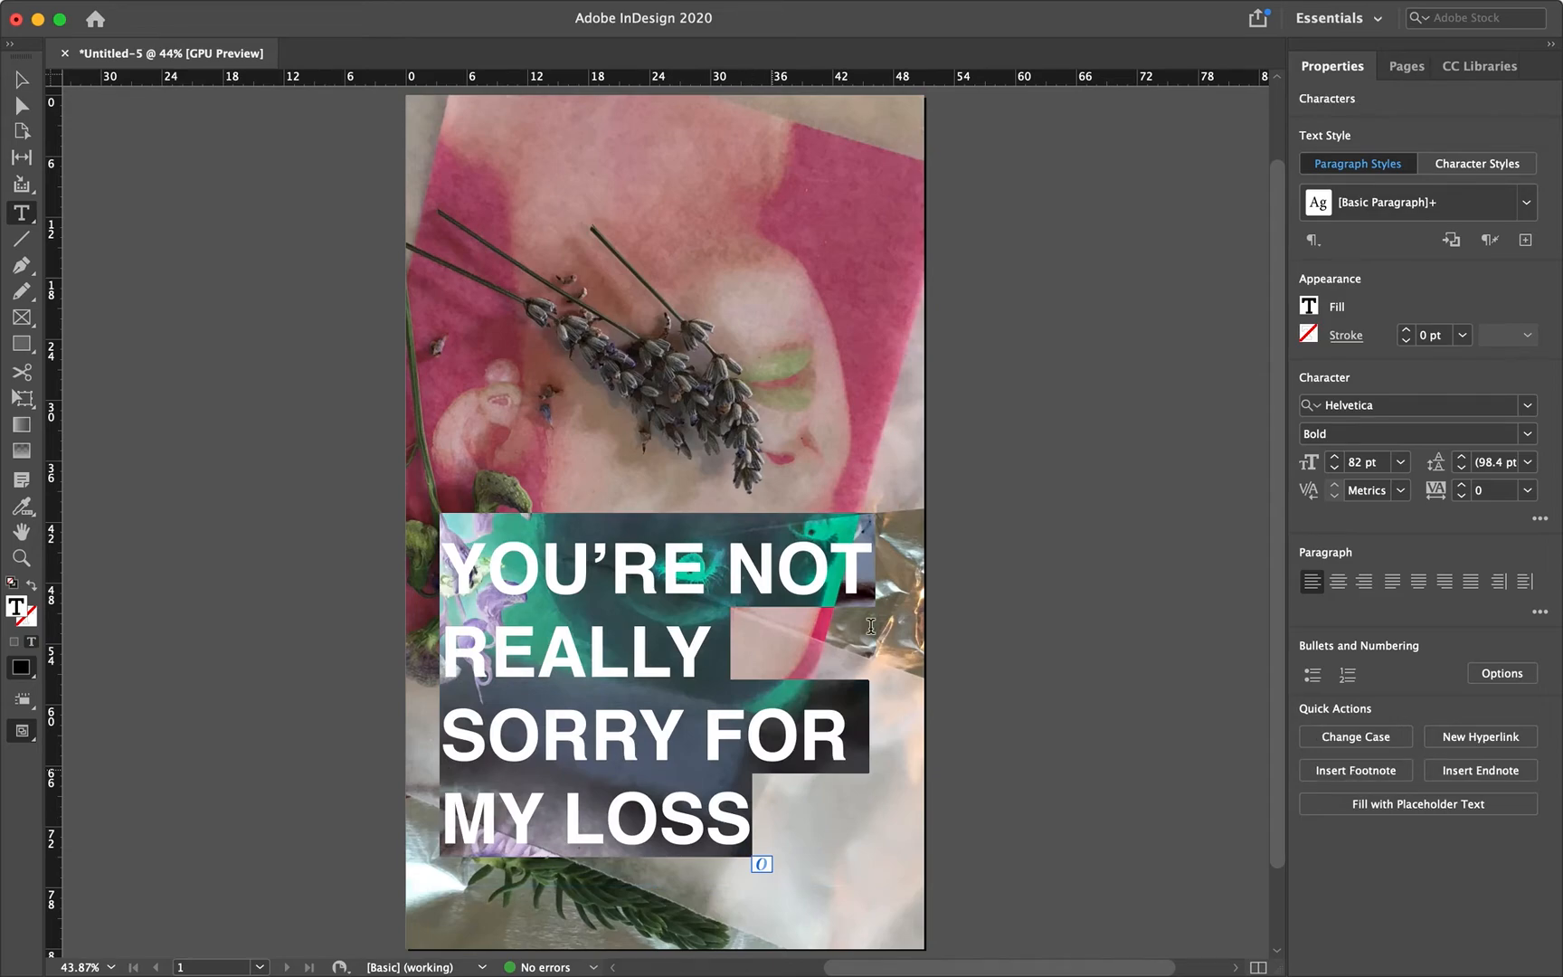
left_click(1309, 307)
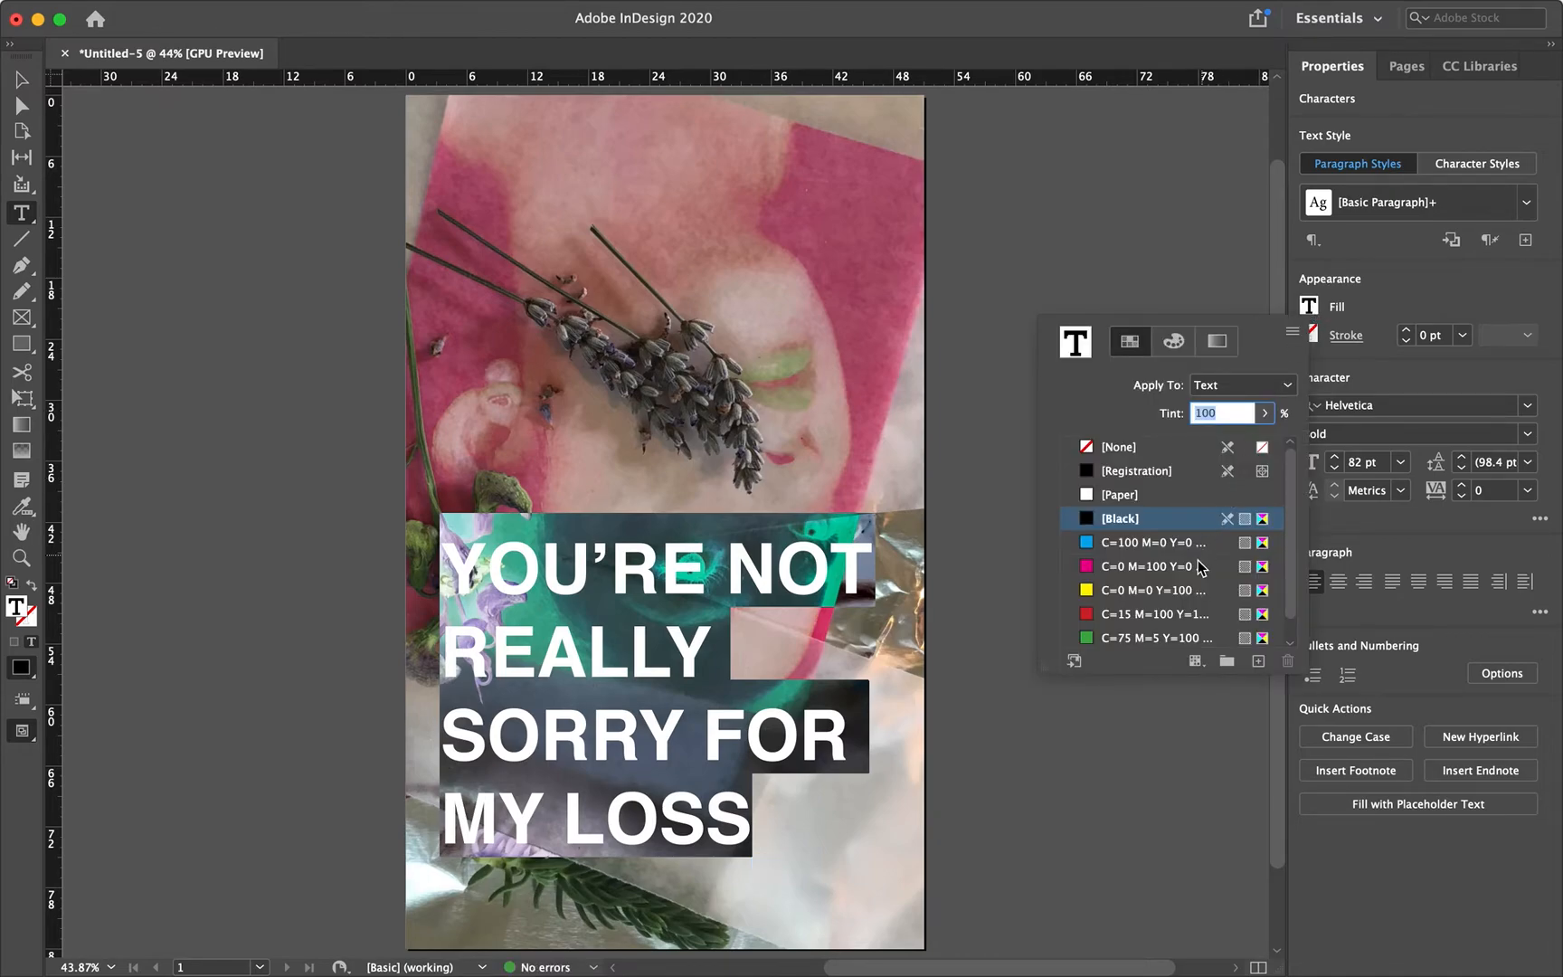
scroll(1201, 561, "down", 1)
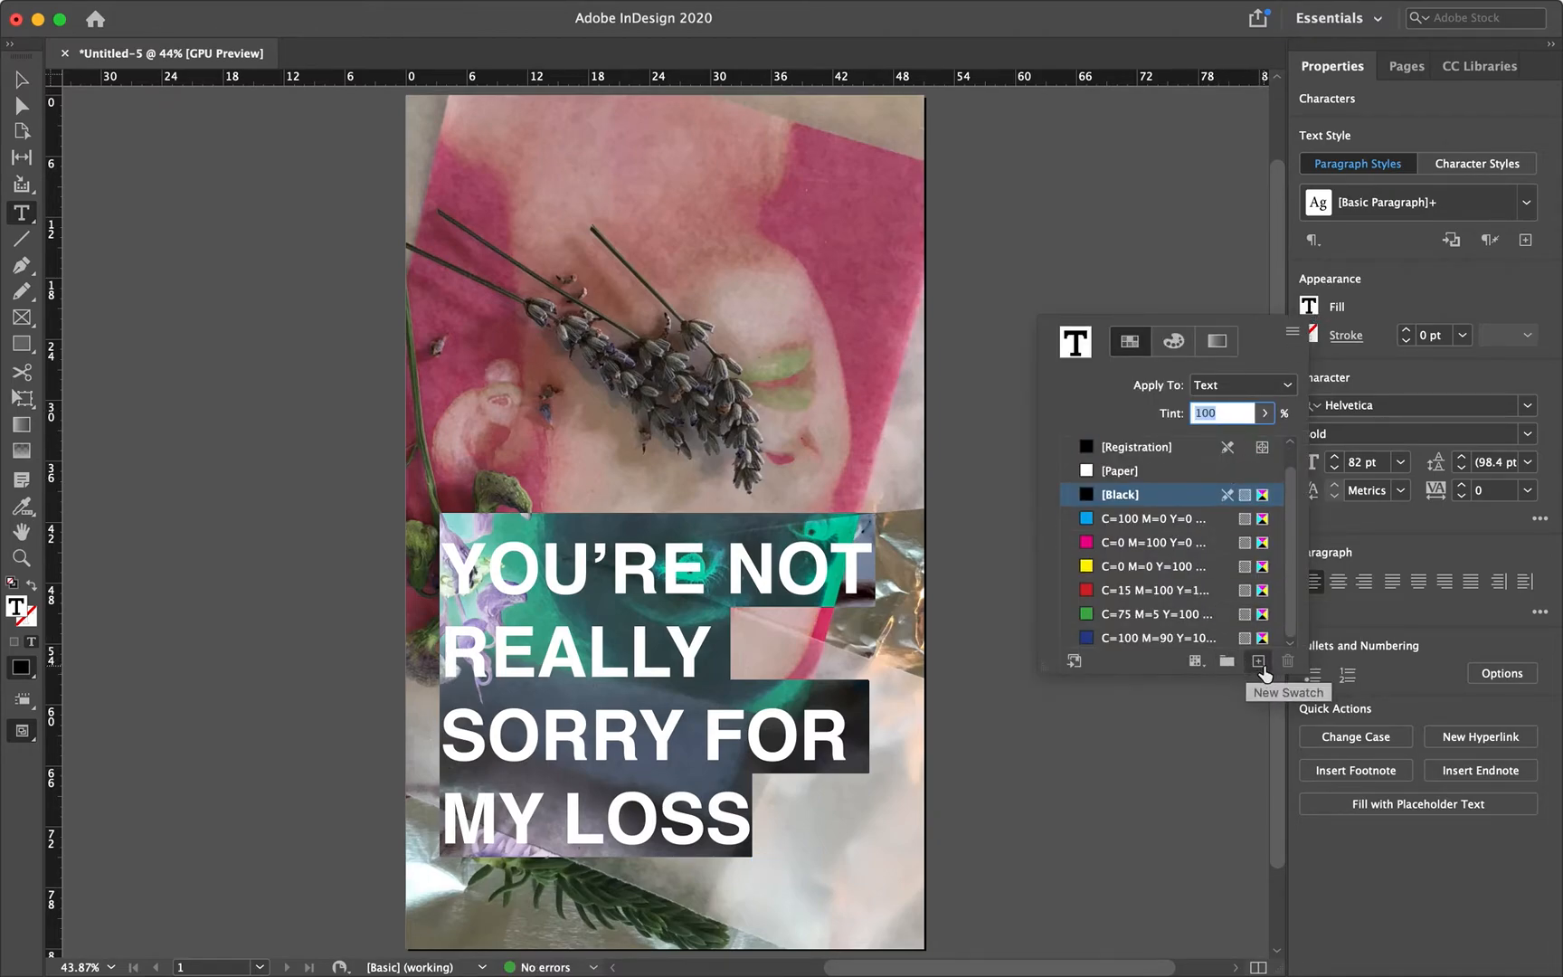
left_click(1257, 661)
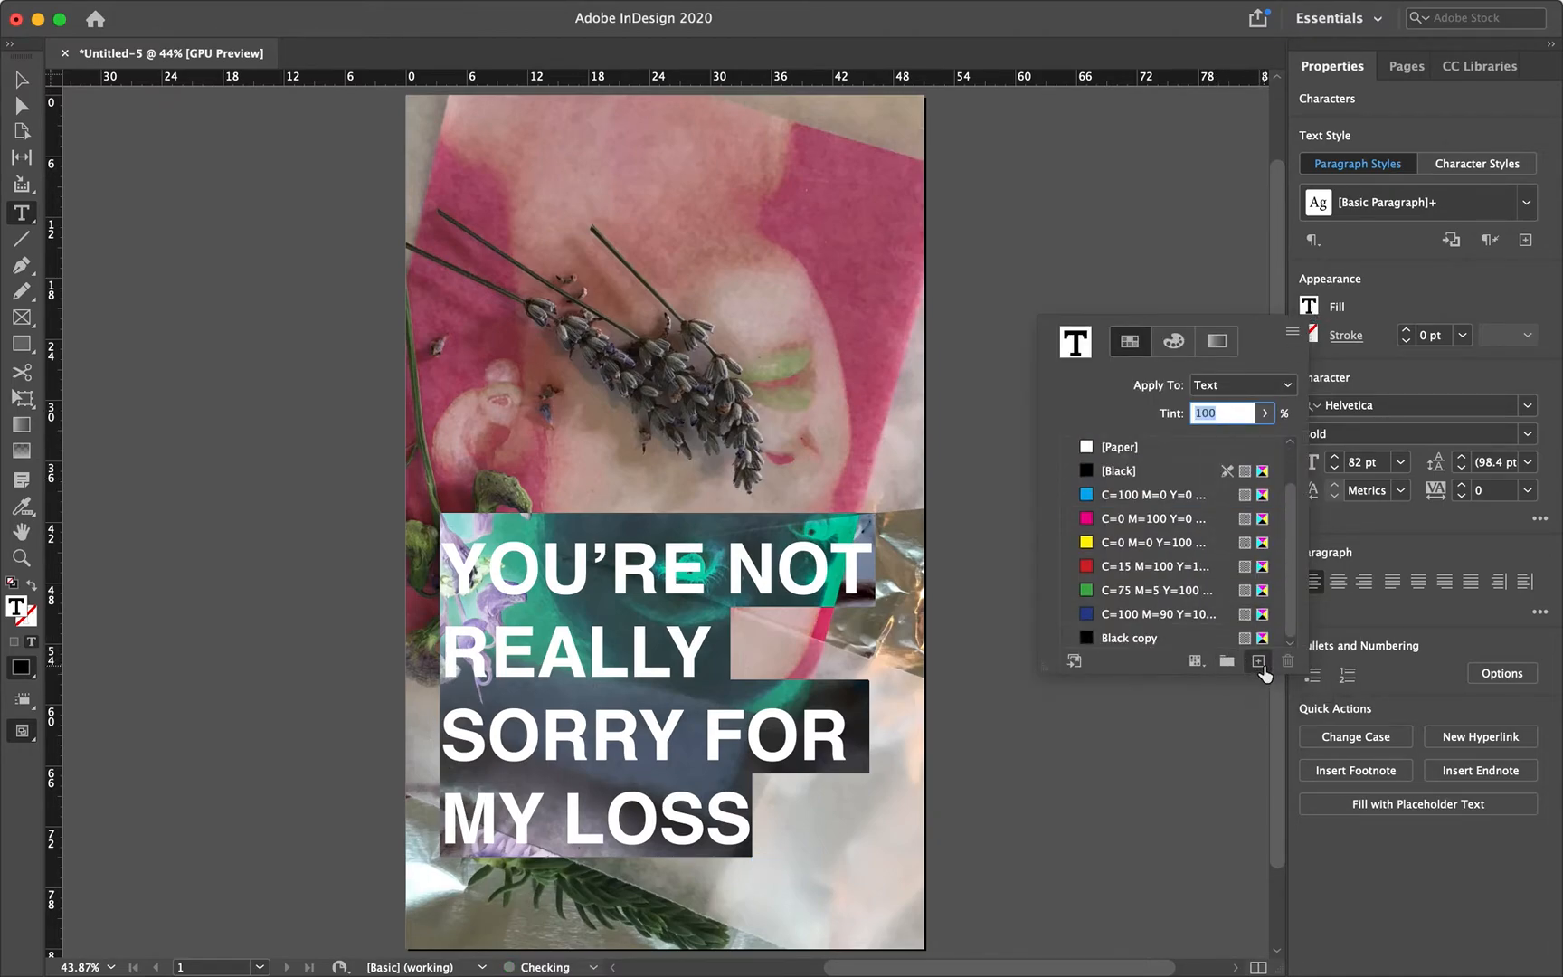
- Set the duplicated black swatch to Cyan 77, Magenta 0, Yellow 0, Black 1 so the text turns blue, and deselect the text
double_click(1091, 637)
left_click(740, 468)
left_click_drag(780, 555, 657, 554)
left_click(753, 466)
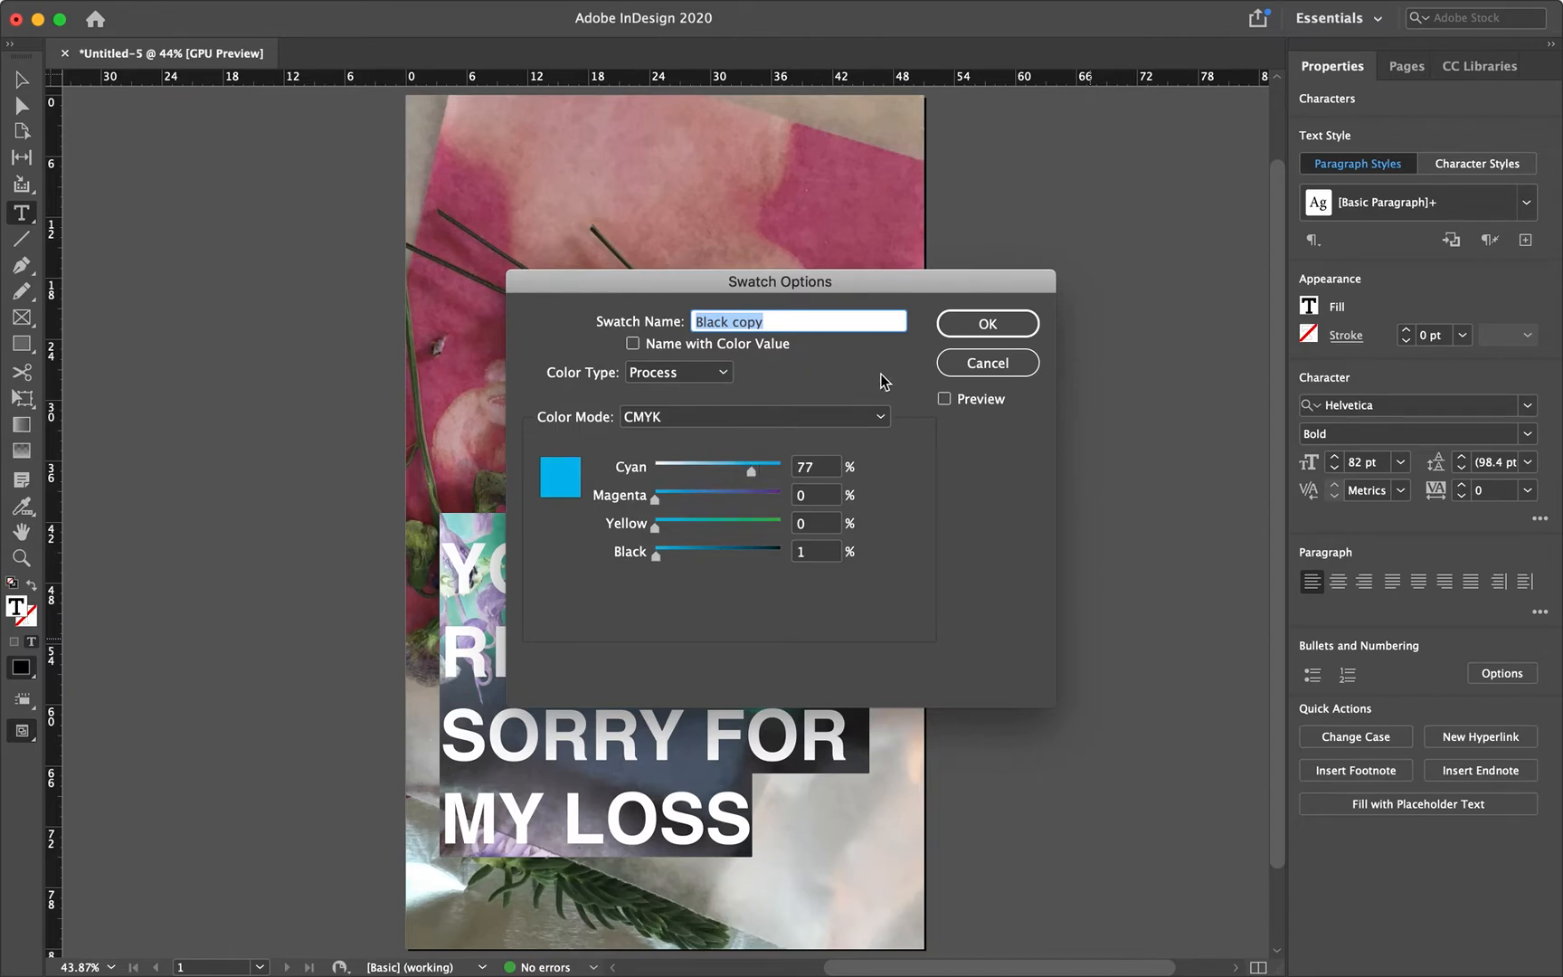
left_click(987, 323)
left_click(602, 649)
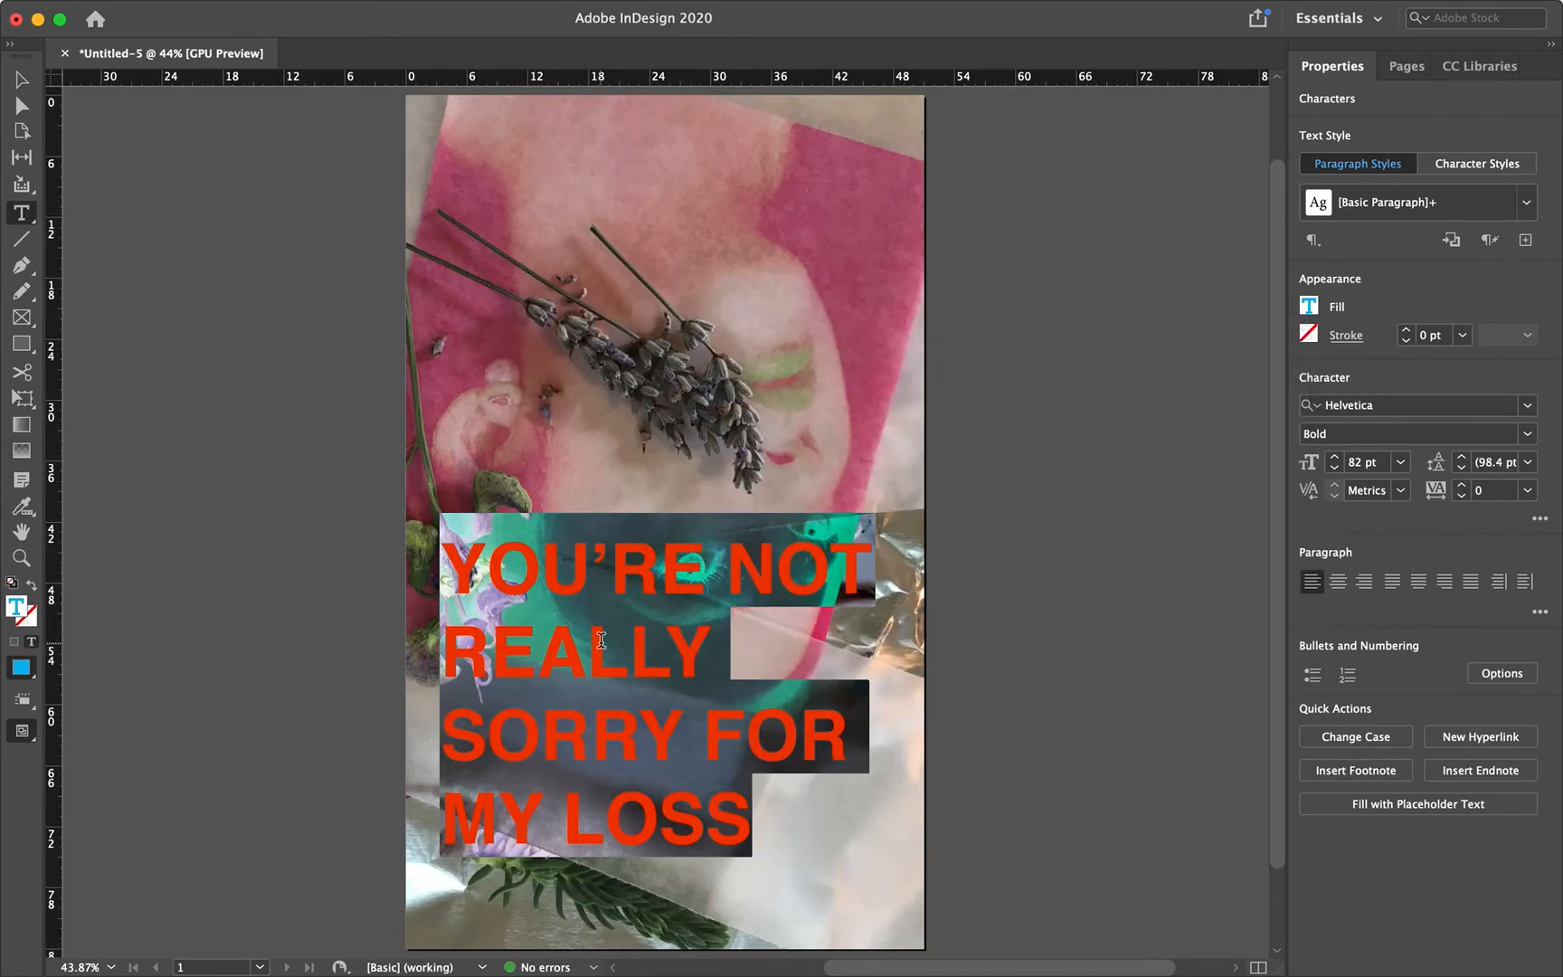
left_click(602, 649)
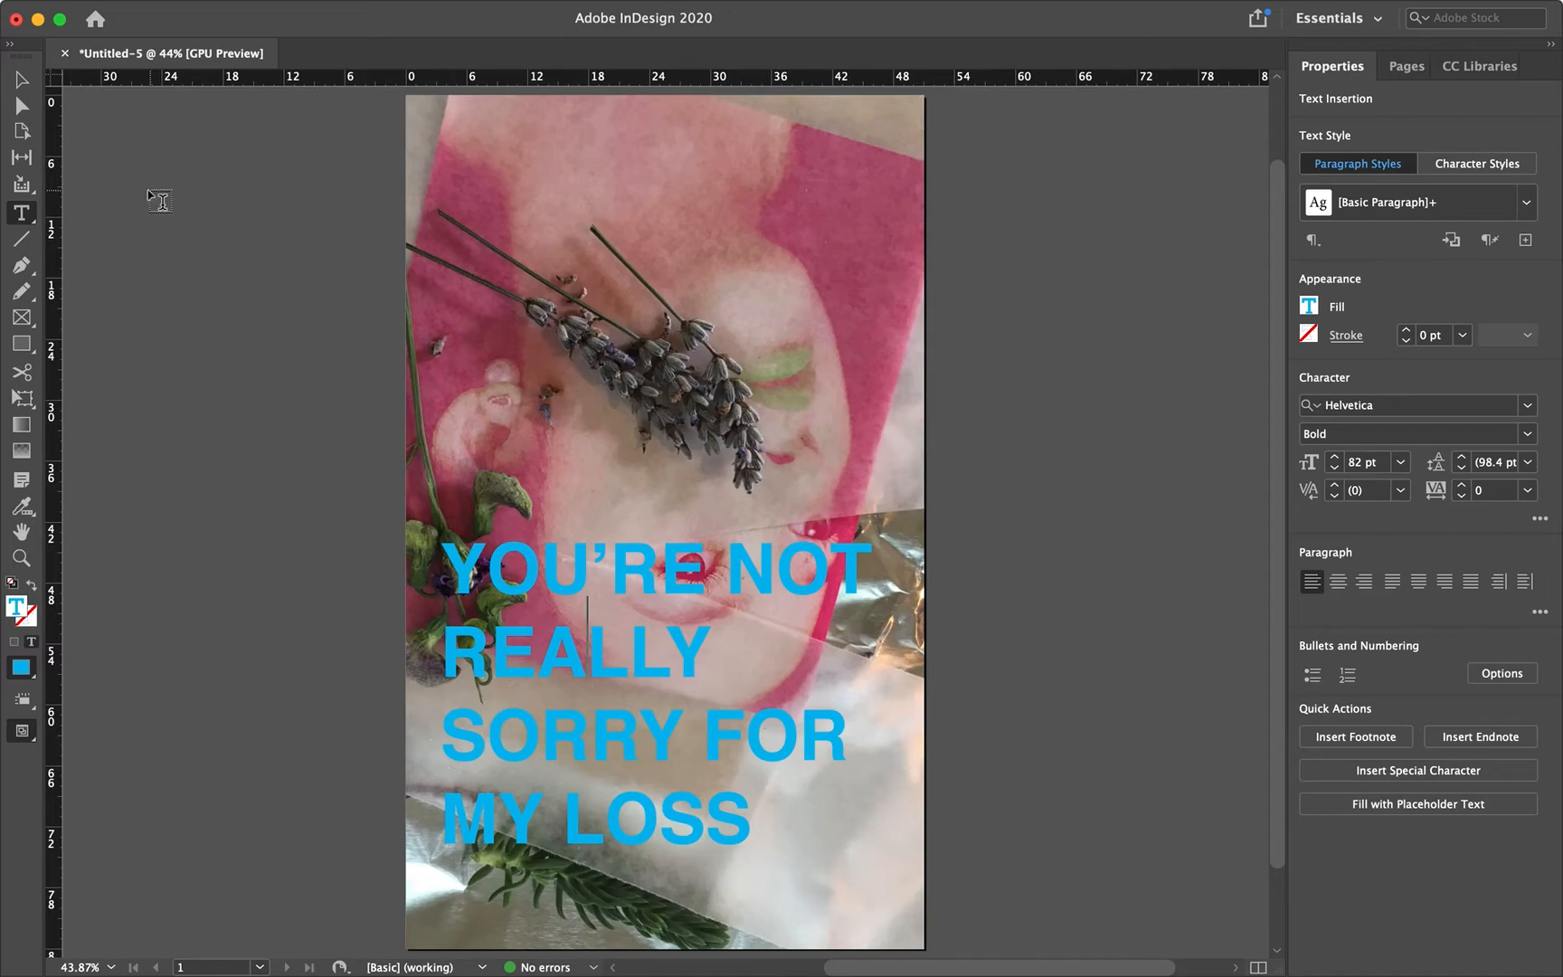
left_click(21, 79)
left_click(1056, 654)
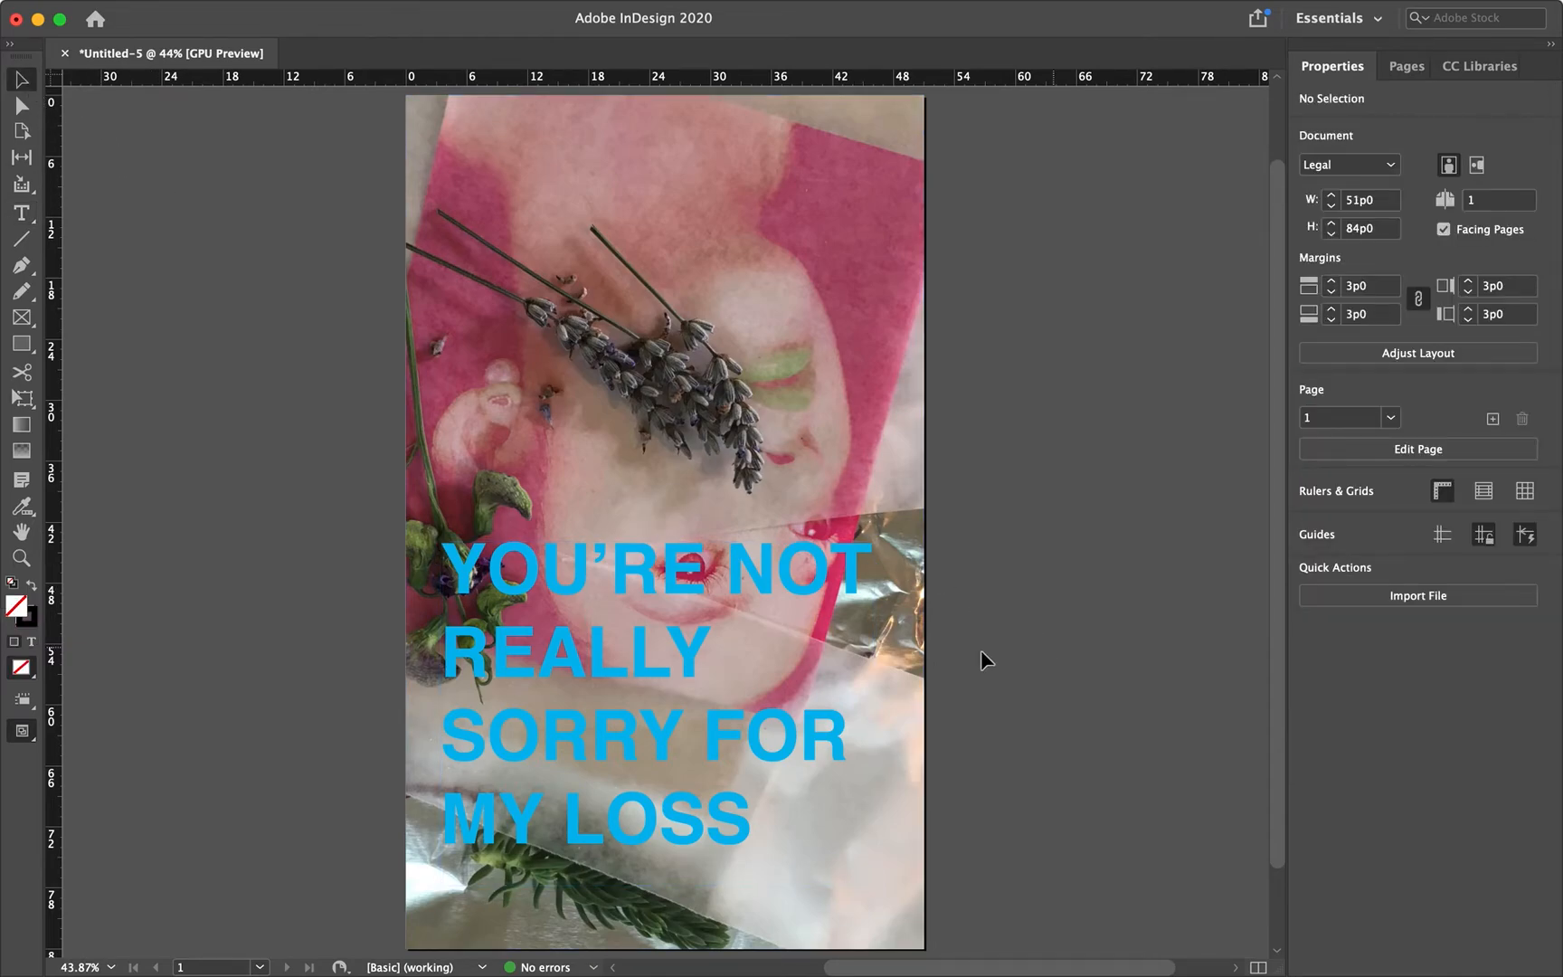
- Try the Multiply, Screen, Hard Light and Color Dodge blending modes on the blue text frame
left_click(729, 734)
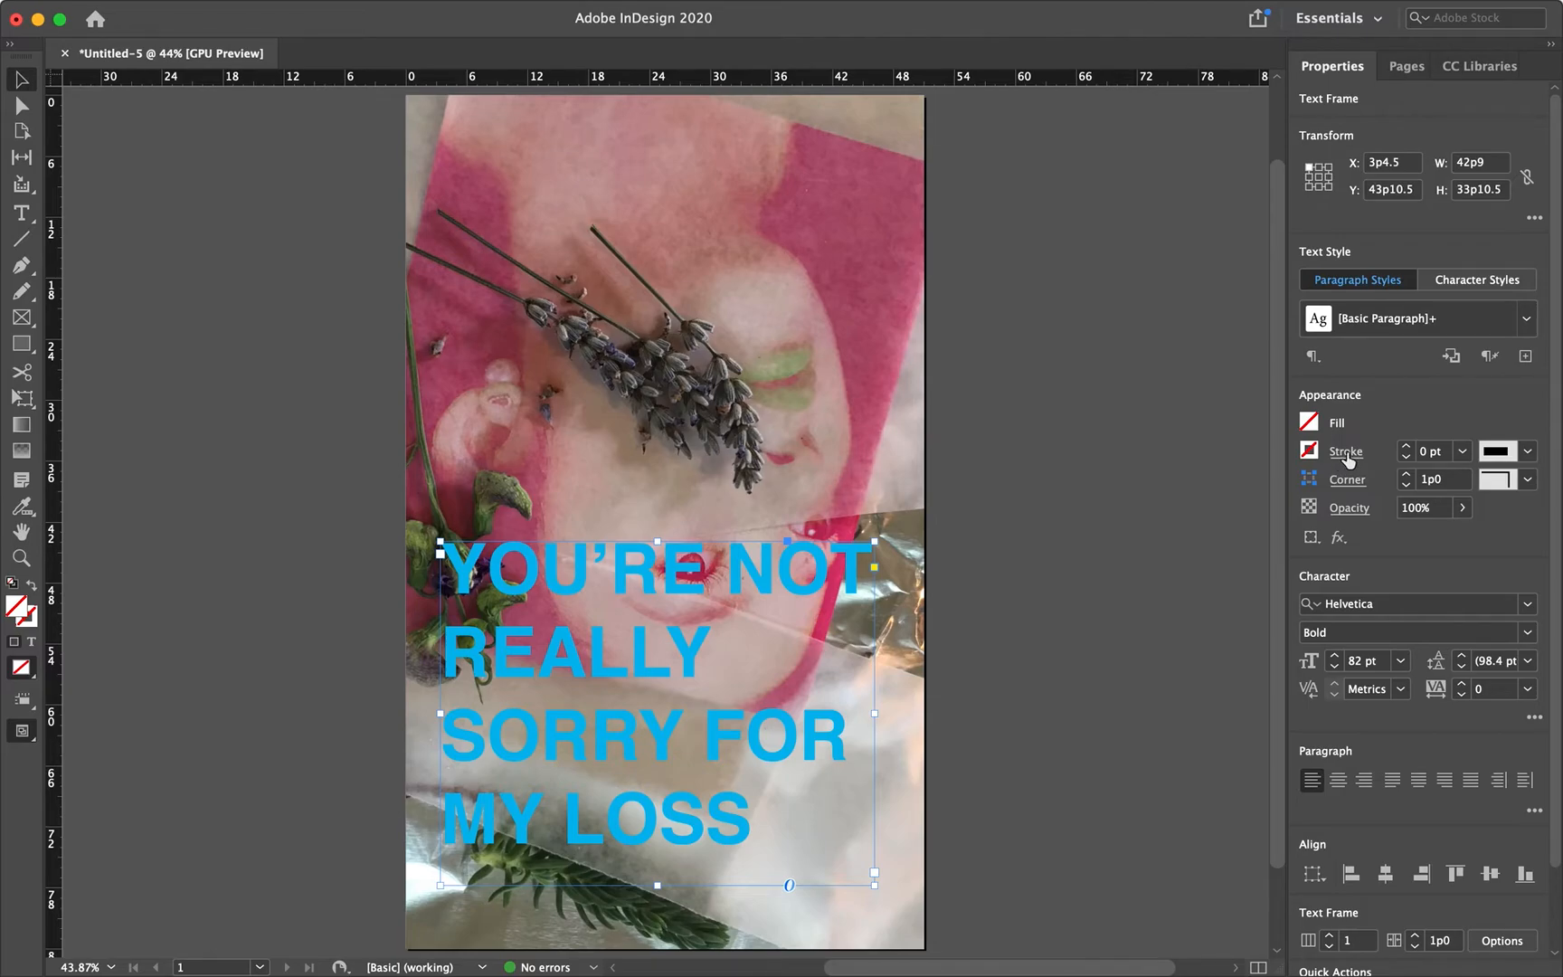
left_click(1348, 507)
left_click_drag(1311, 563, 1349, 566)
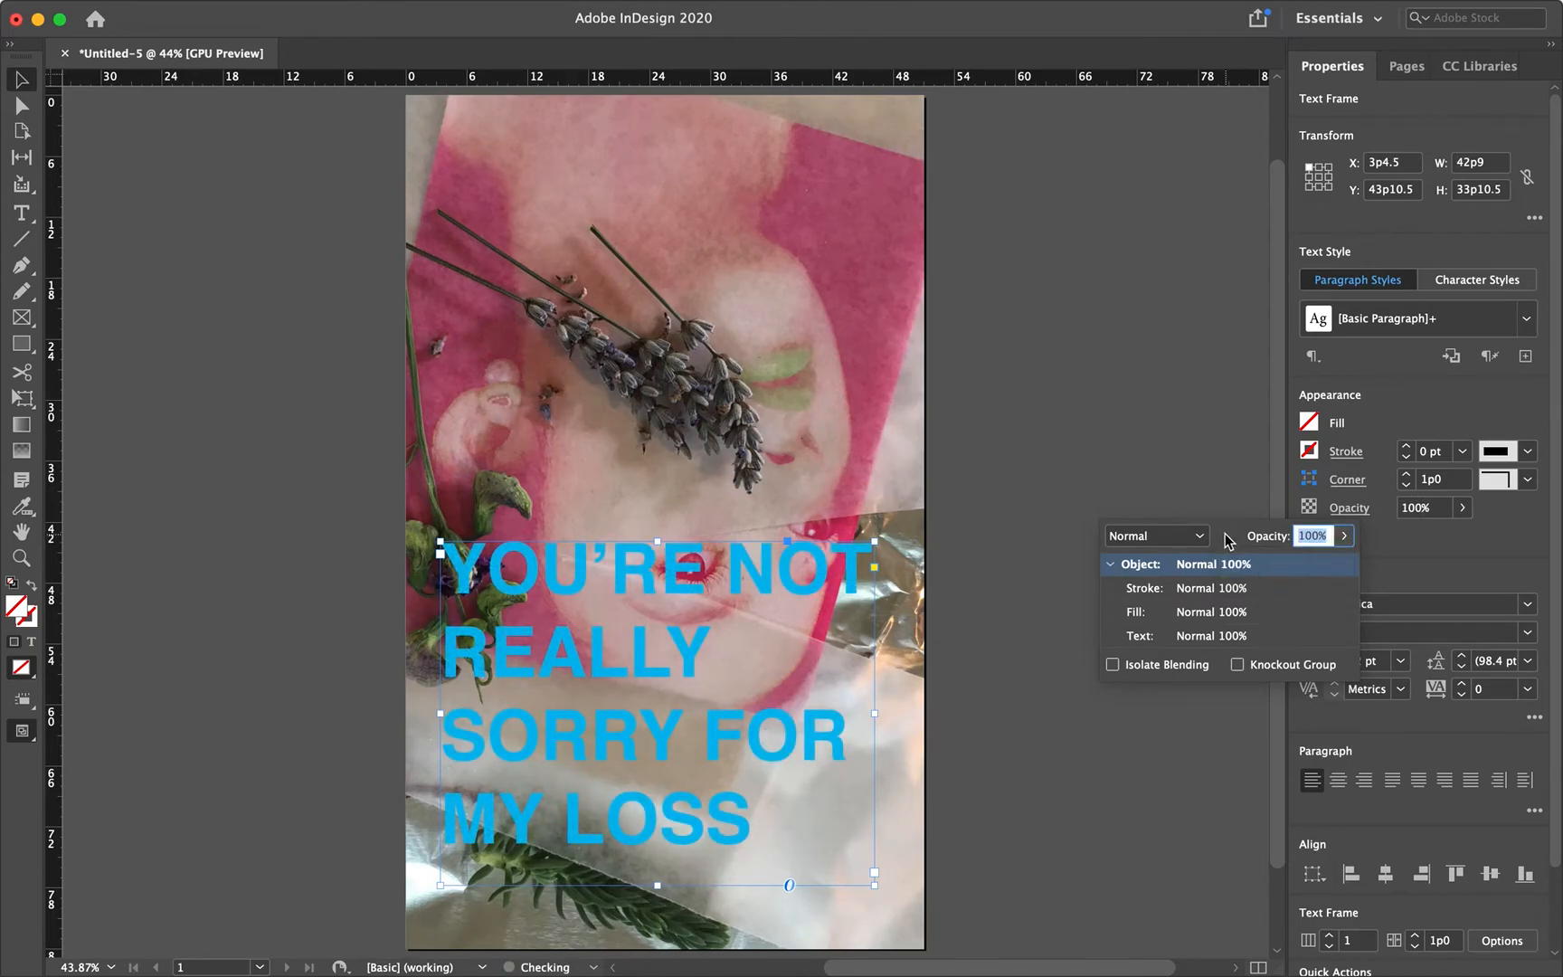
left_click(1200, 536)
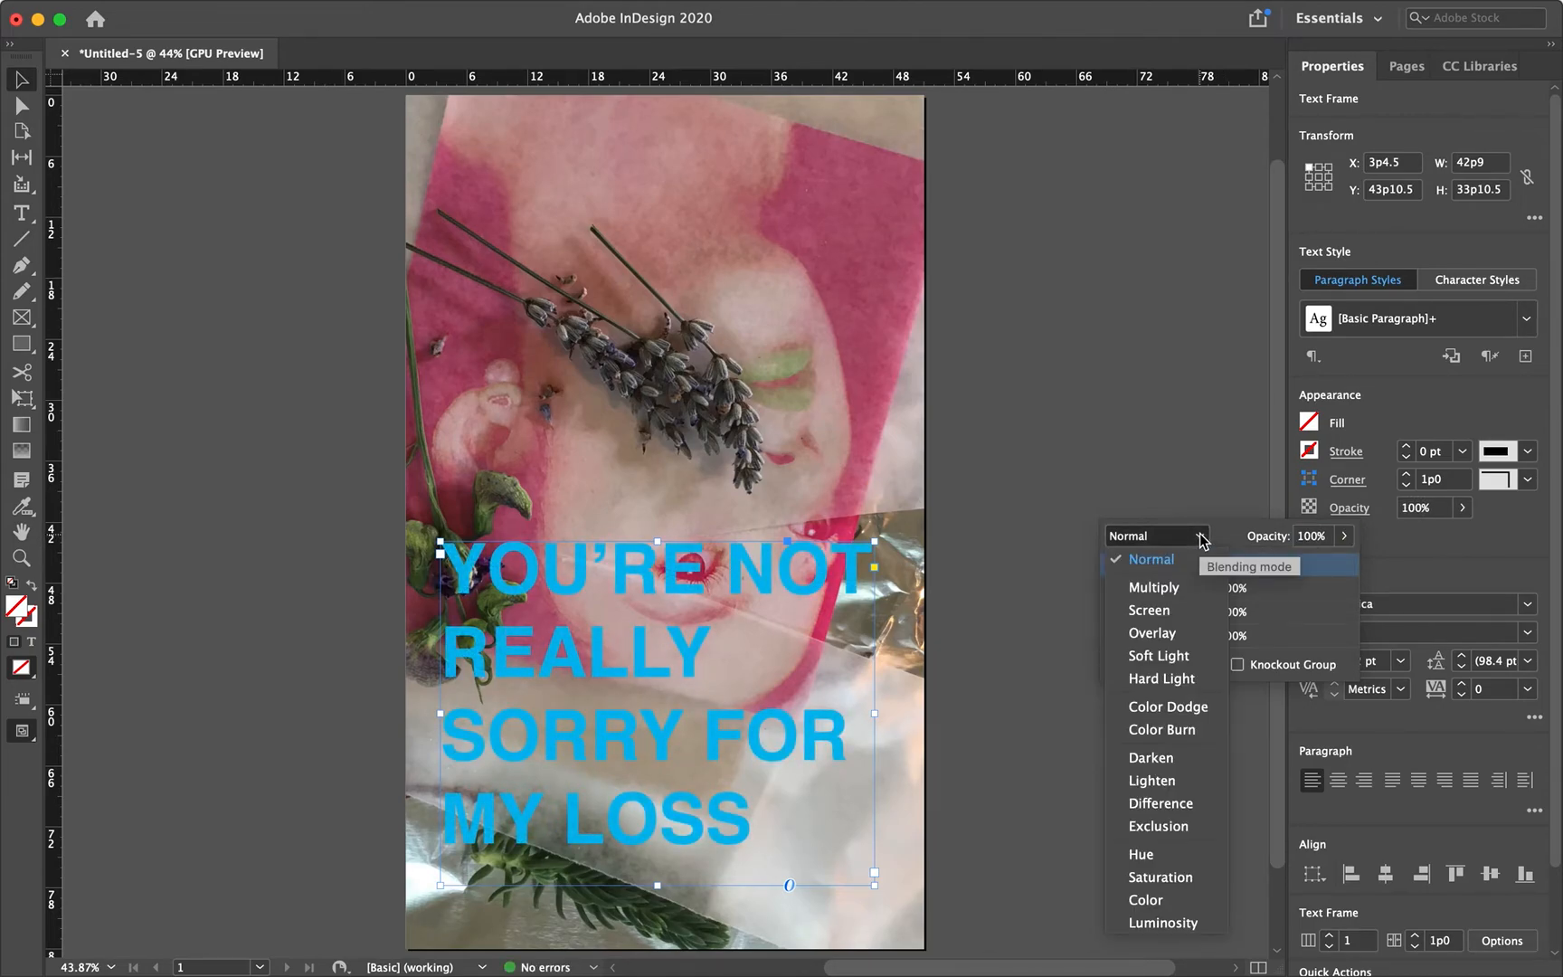
left_click(1195, 590)
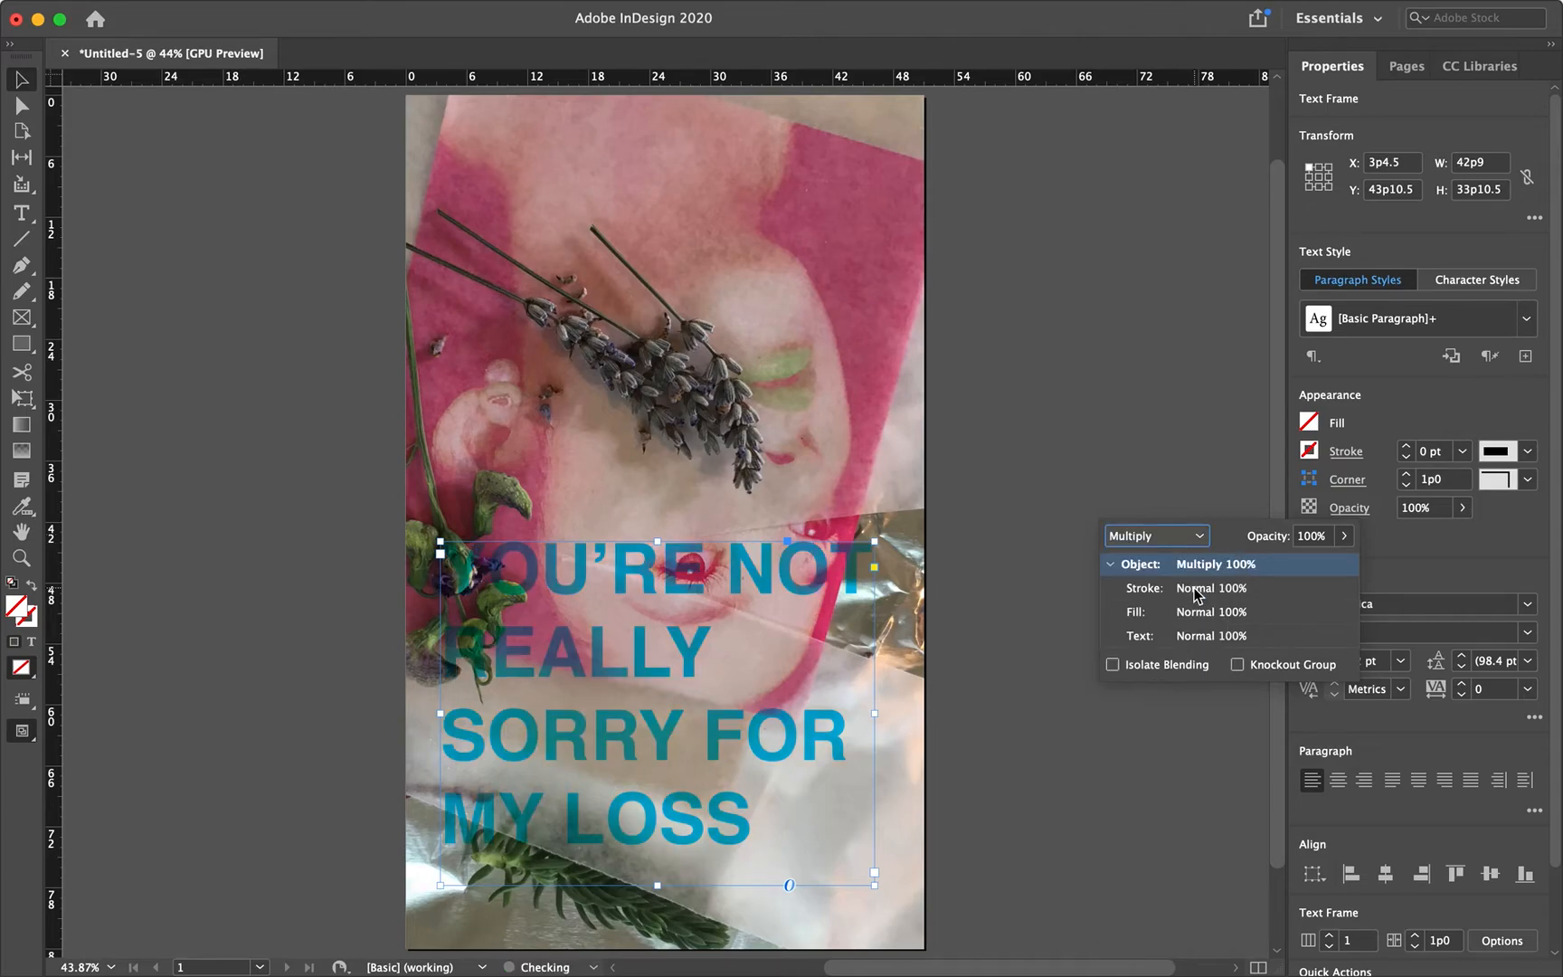
left_click(1200, 536)
left_click(1190, 616)
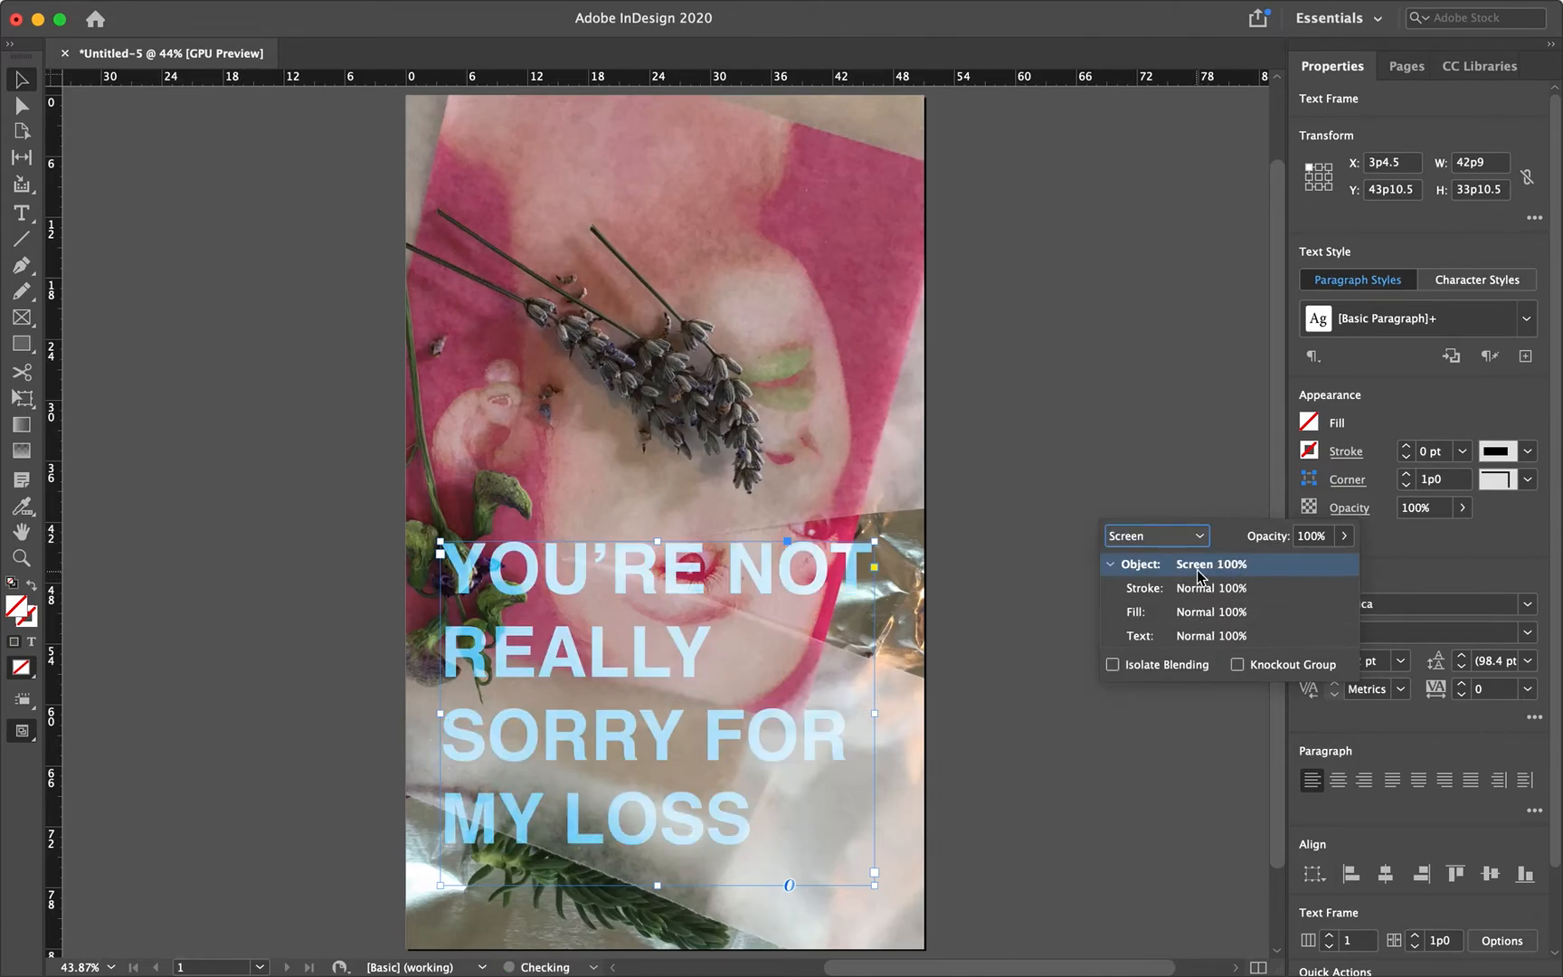
left_click(1200, 537)
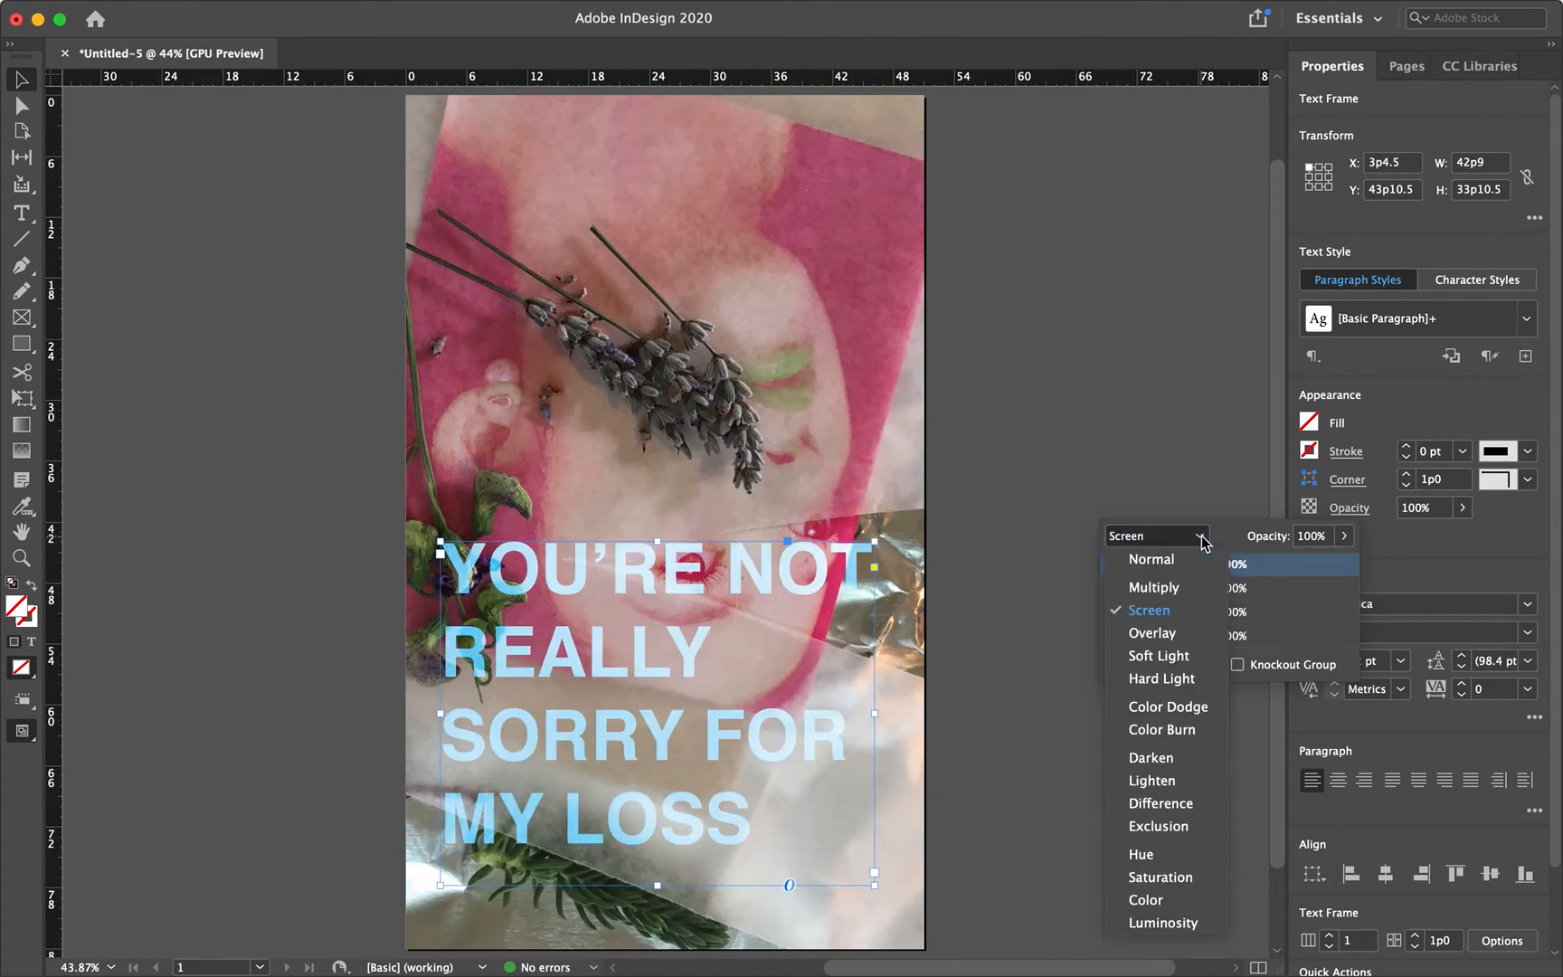
left_click(1188, 684)
left_click(1200, 538)
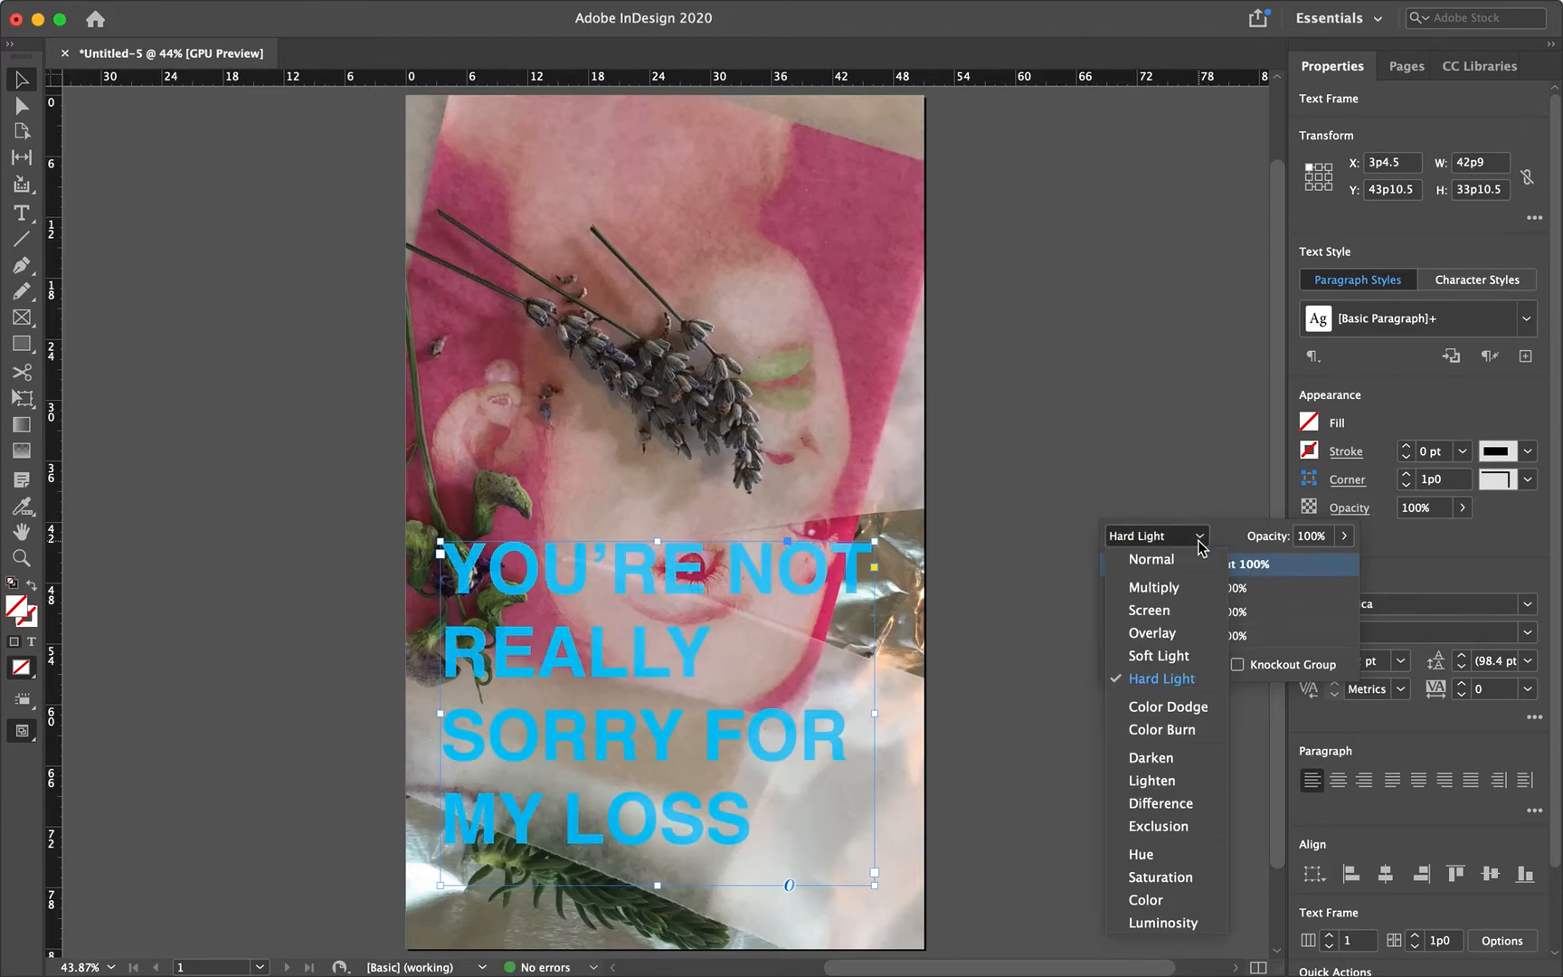
left_click(1189, 707)
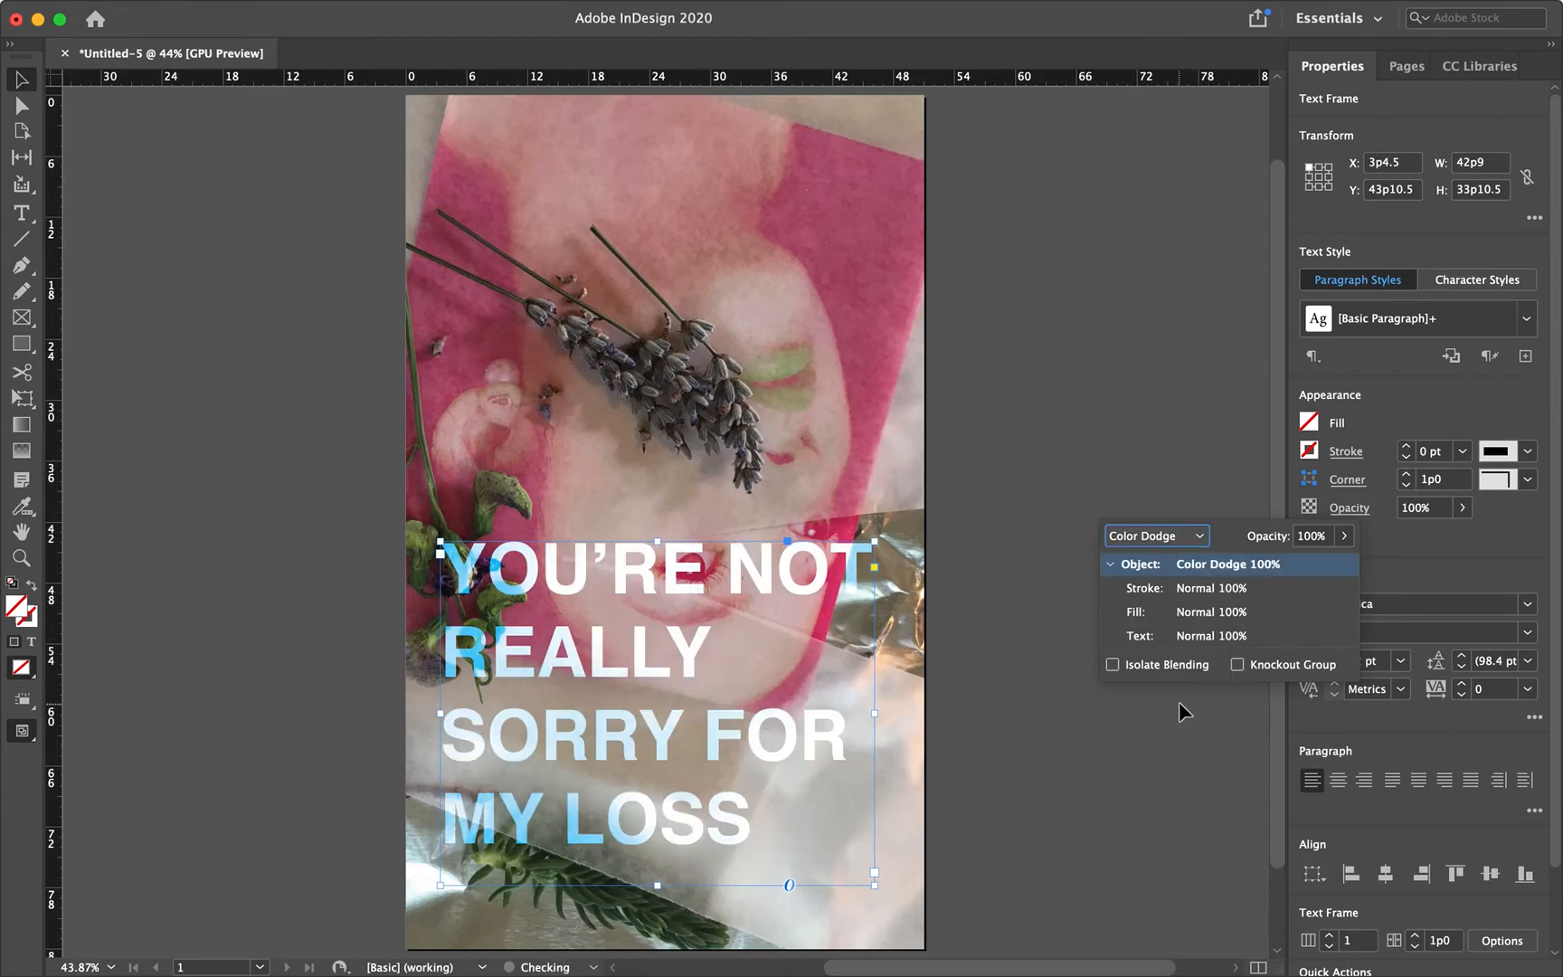
- Set the blue text frame's blending mode to Darken at object level
left_click(1206, 541)
left_click(1187, 756)
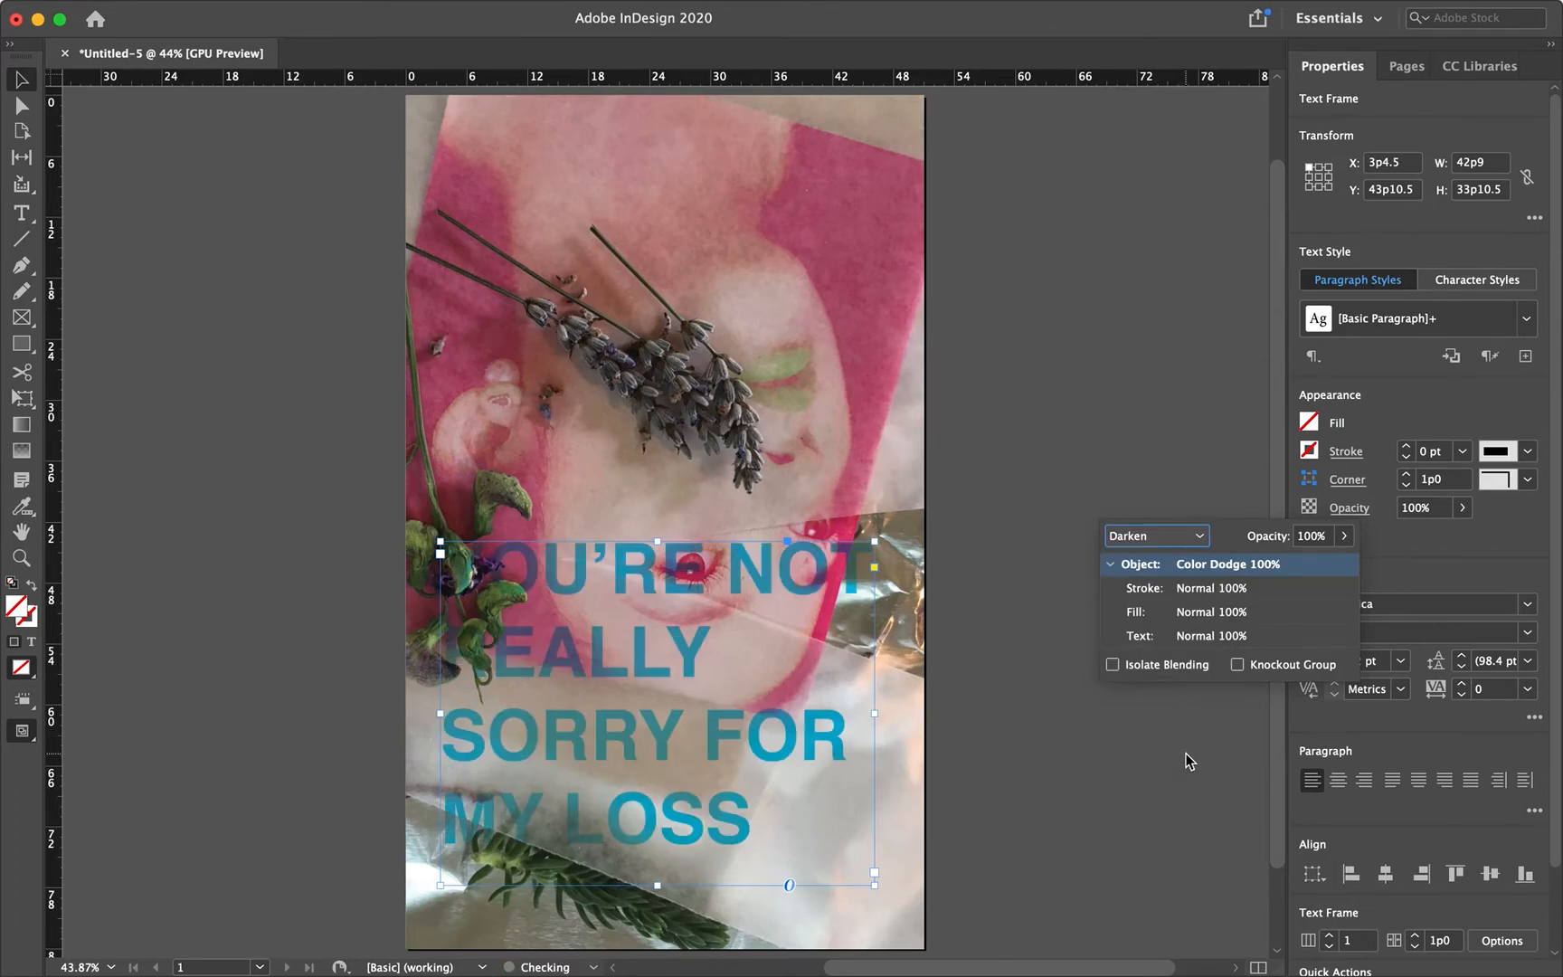
left_click(1192, 498)
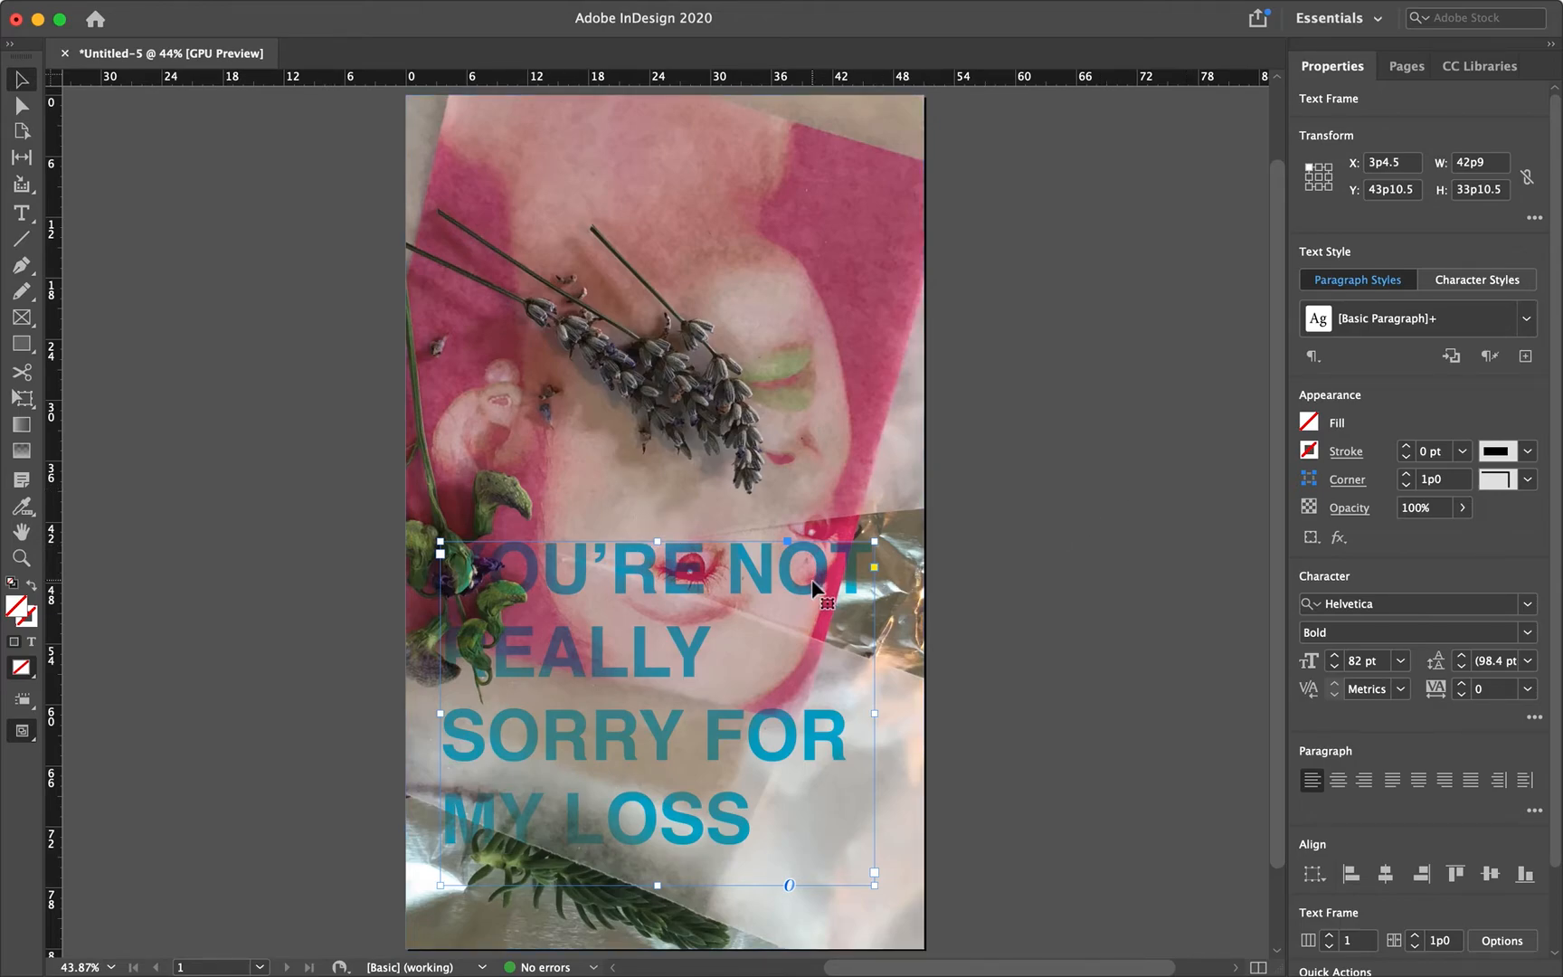
- Duplicate the text frame slightly lower, at Y 44p7.5, and fill the copy's text with the yellow C=0 M=0 Y=100 swatch
left_click_drag(812, 586, 812, 594)
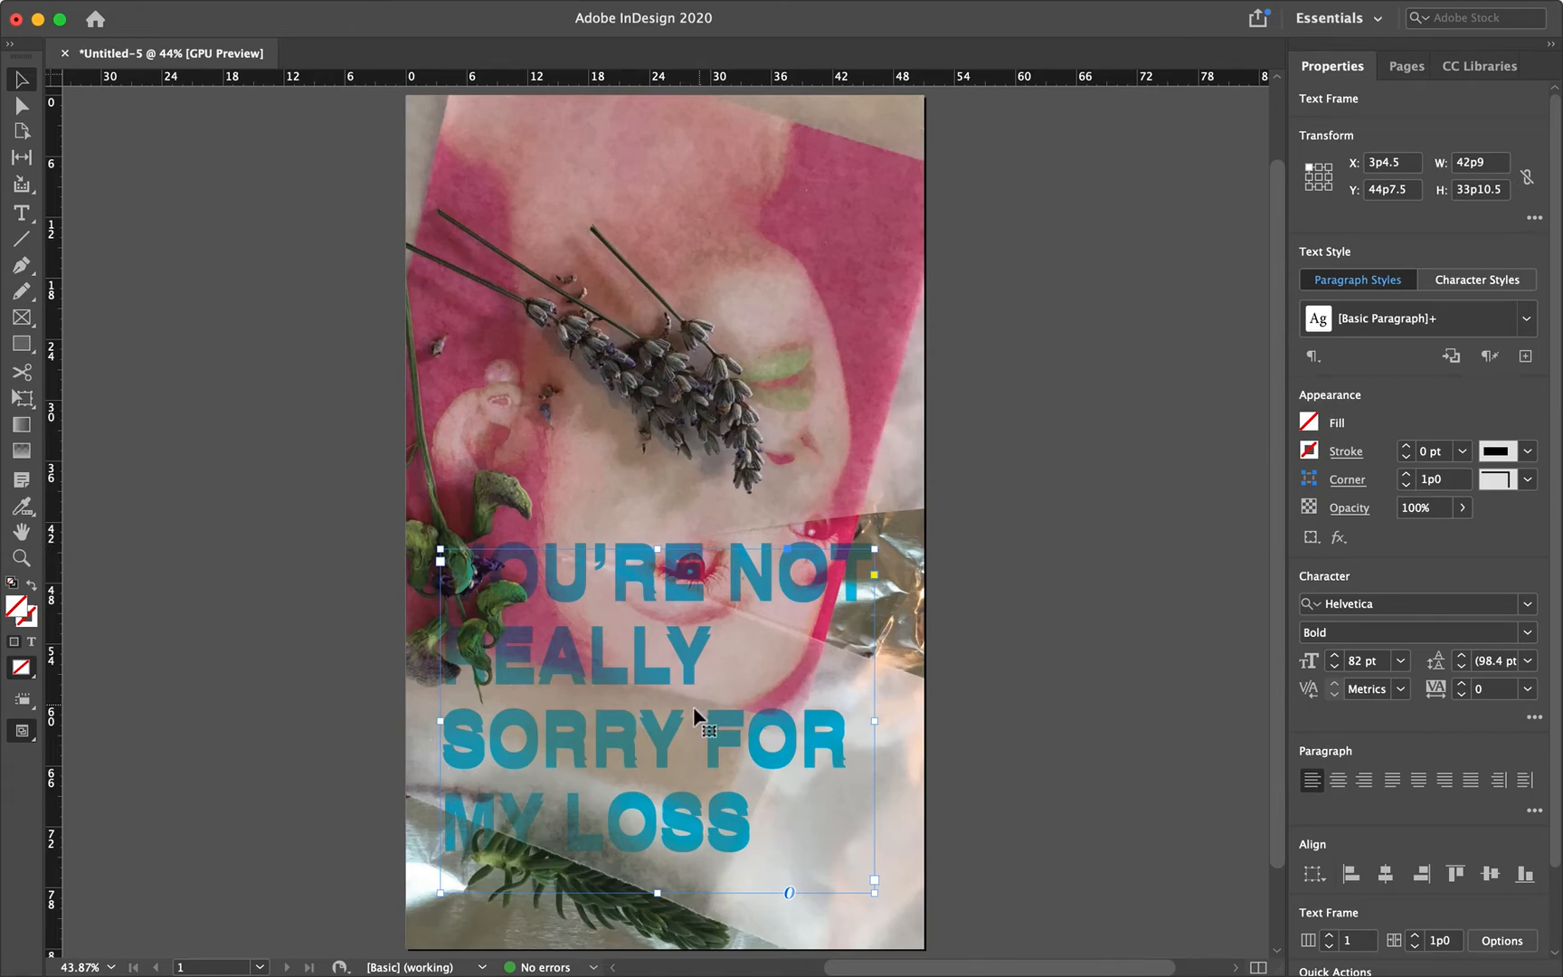
double_click(656, 764)
key("super+a")
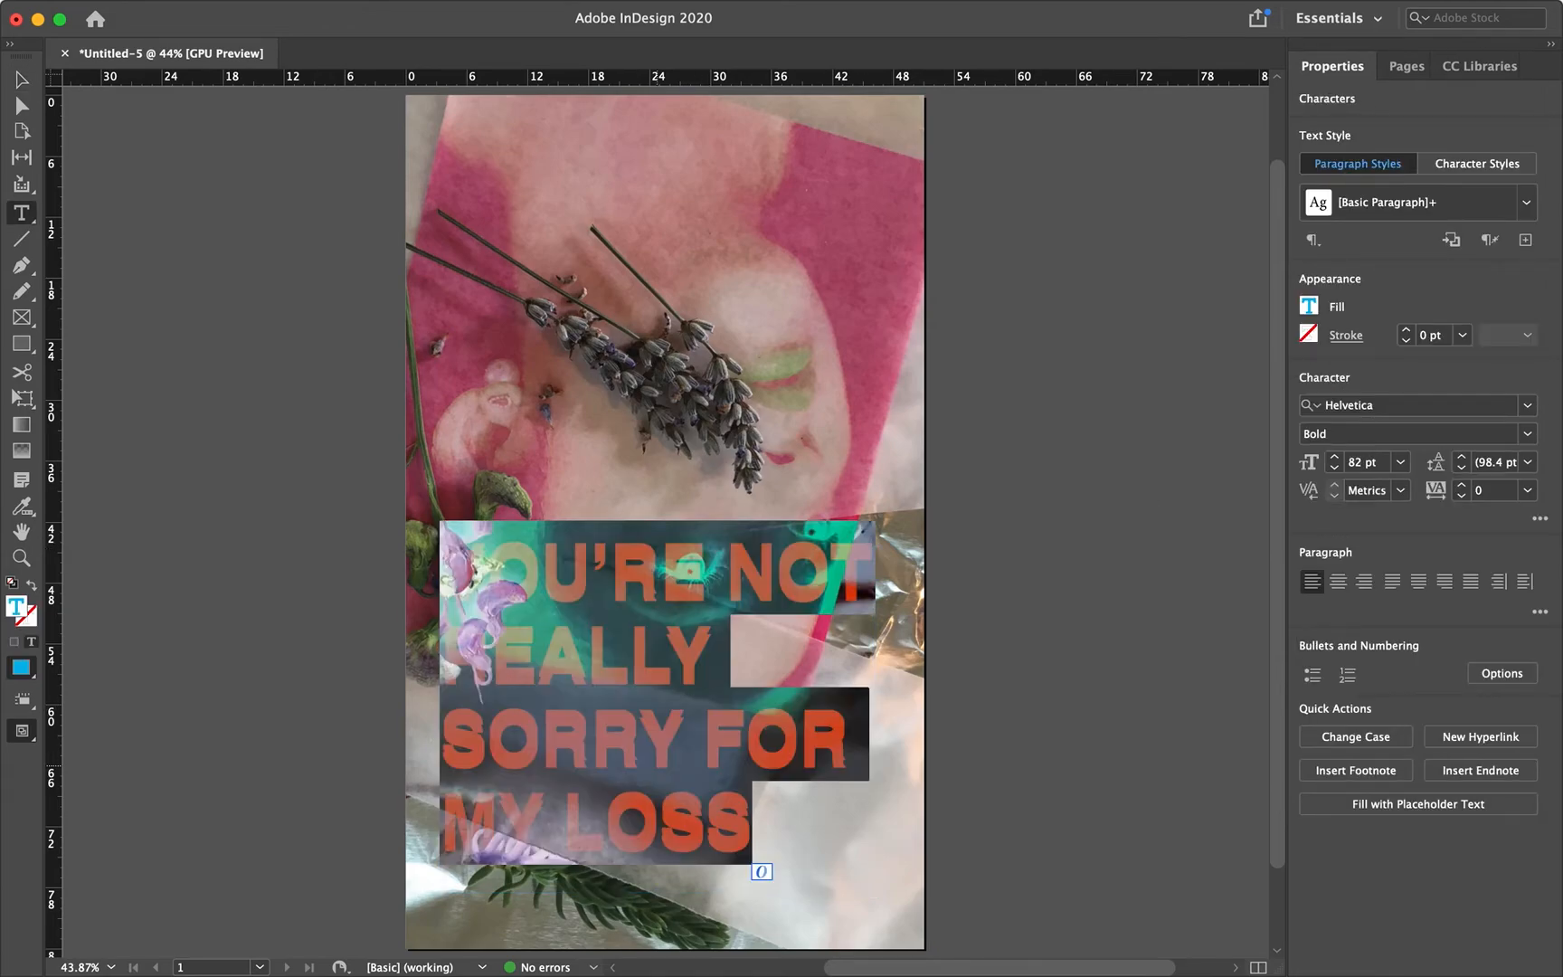
left_click(1309, 306)
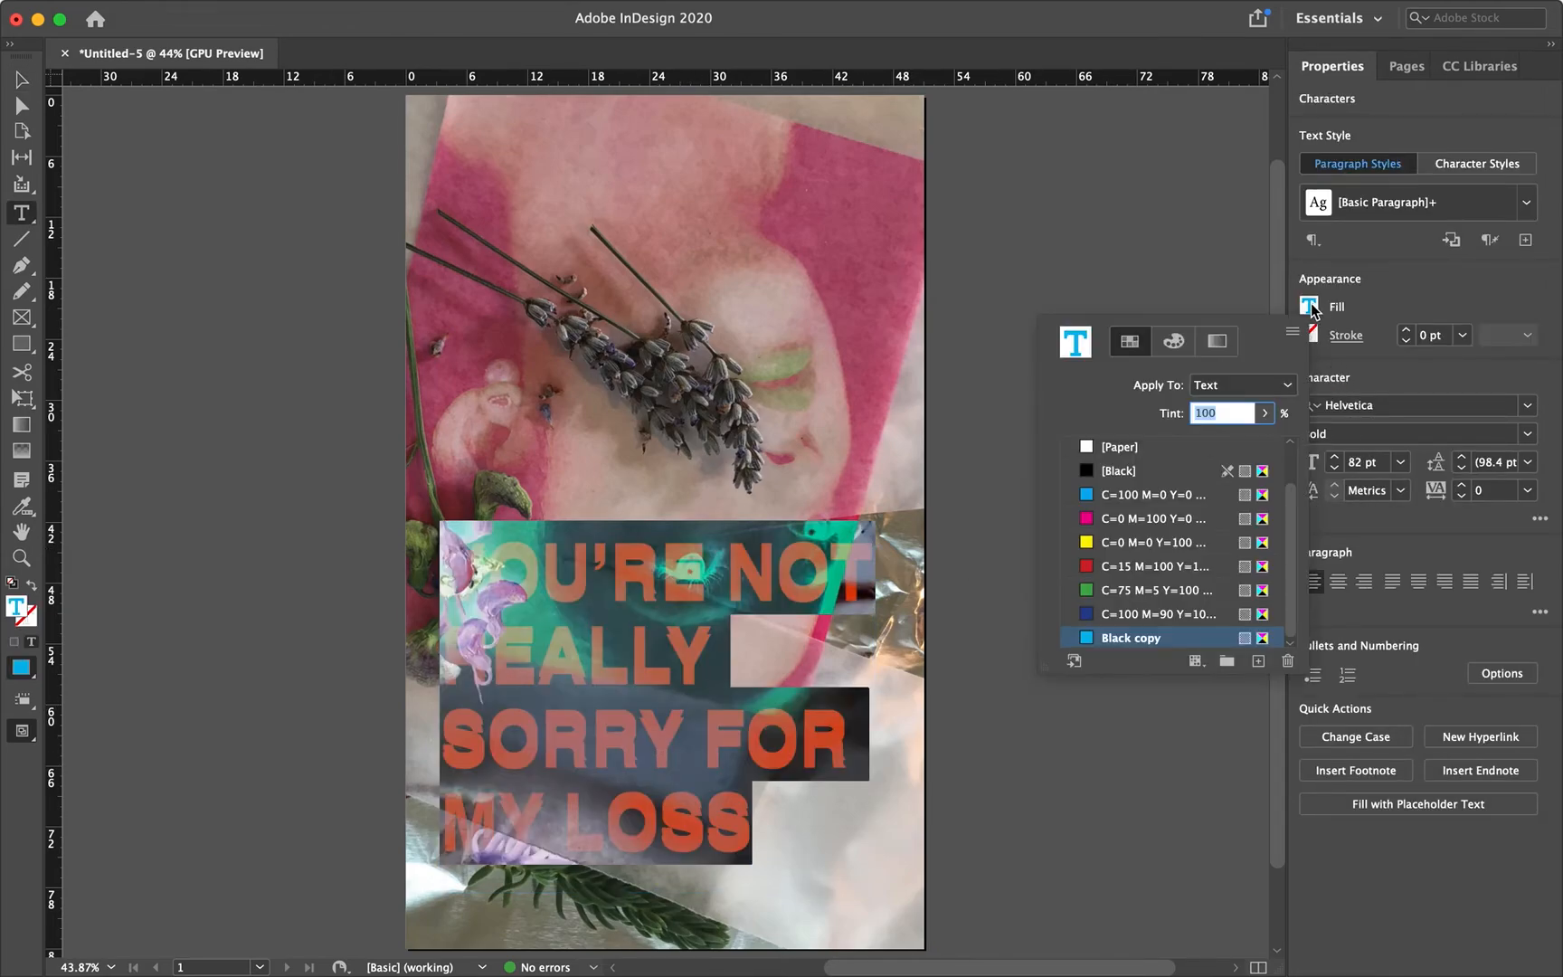
left_click(1087, 542)
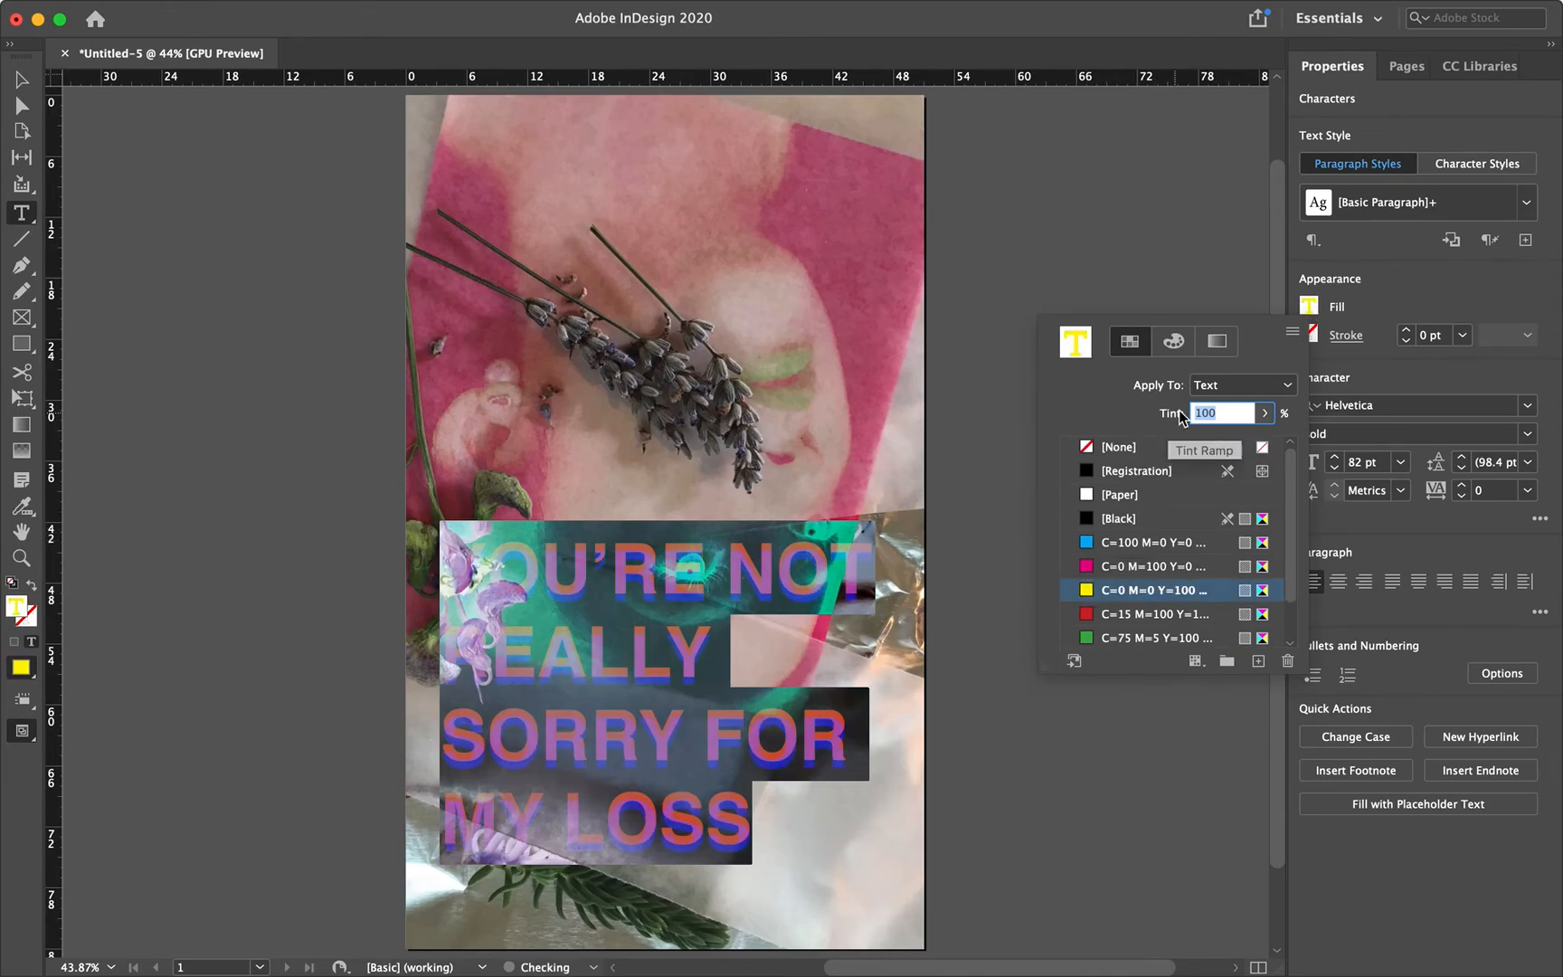
left_click(626, 605)
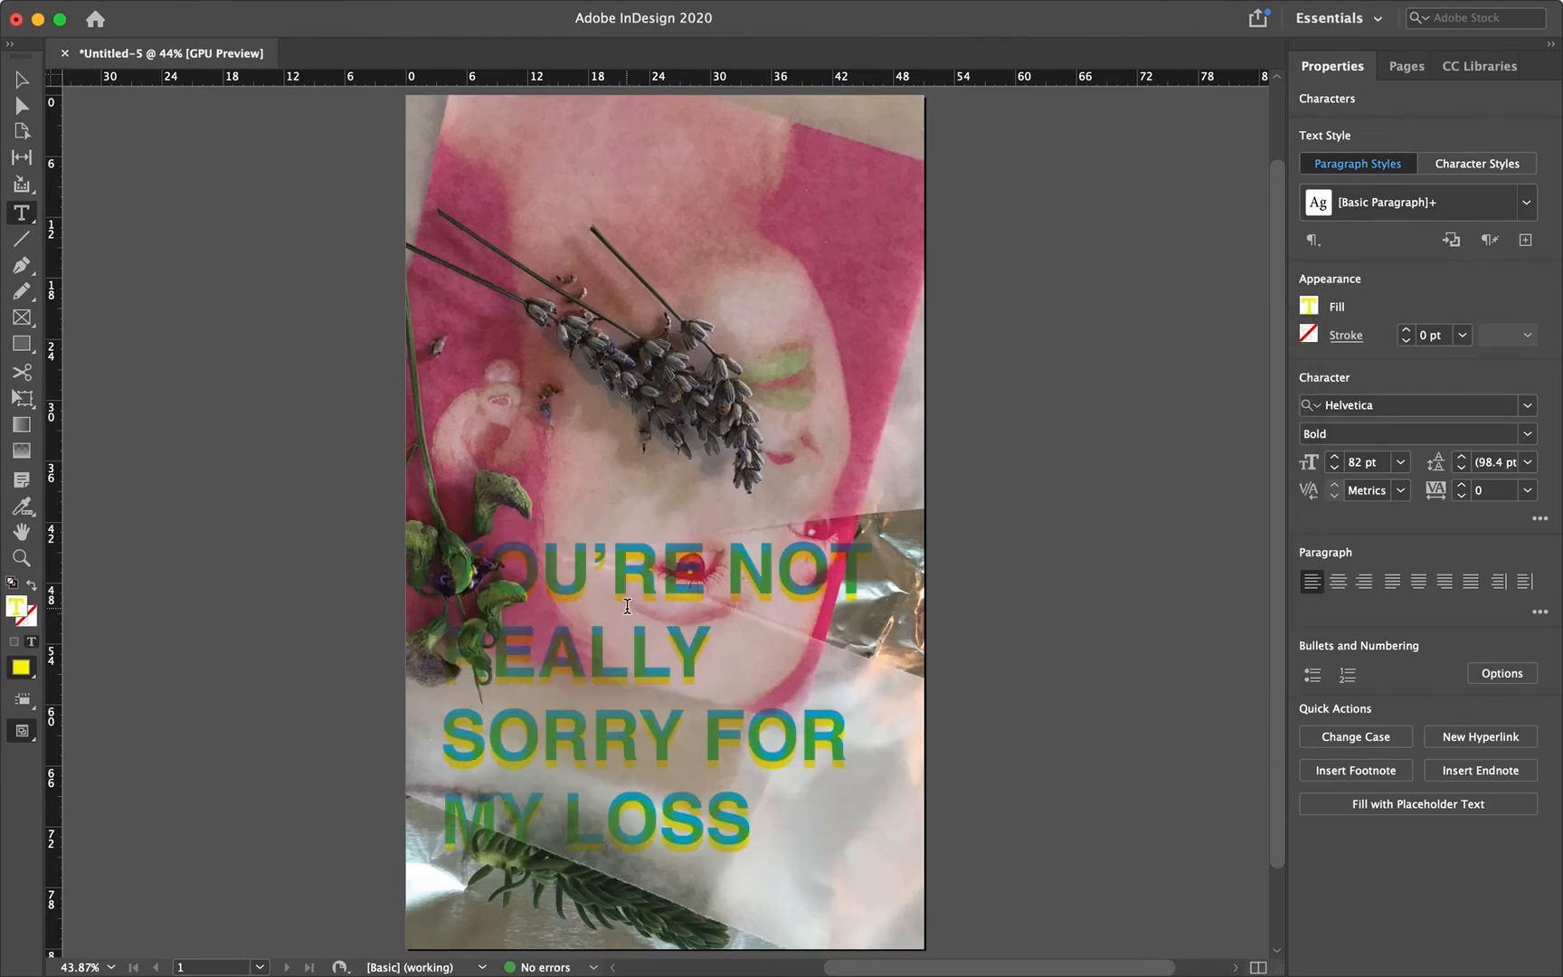
left_click(22, 80)
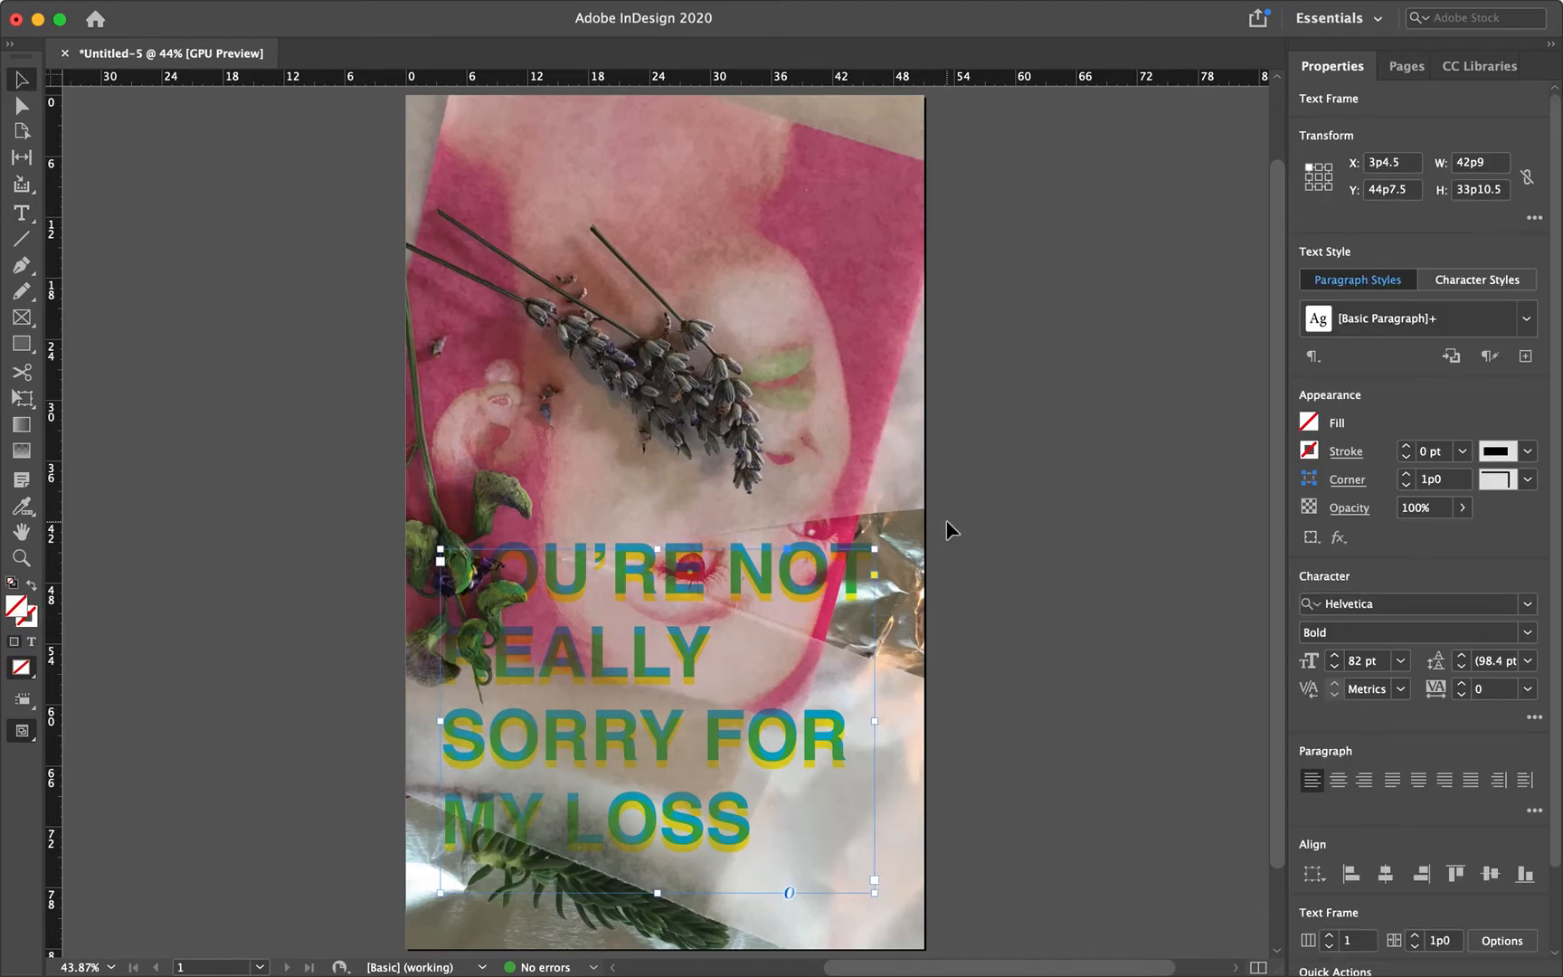
left_click(1018, 589)
- Change the yellow text copy's object blending mode to Multiply
left_click(724, 737)
left_click(1340, 511)
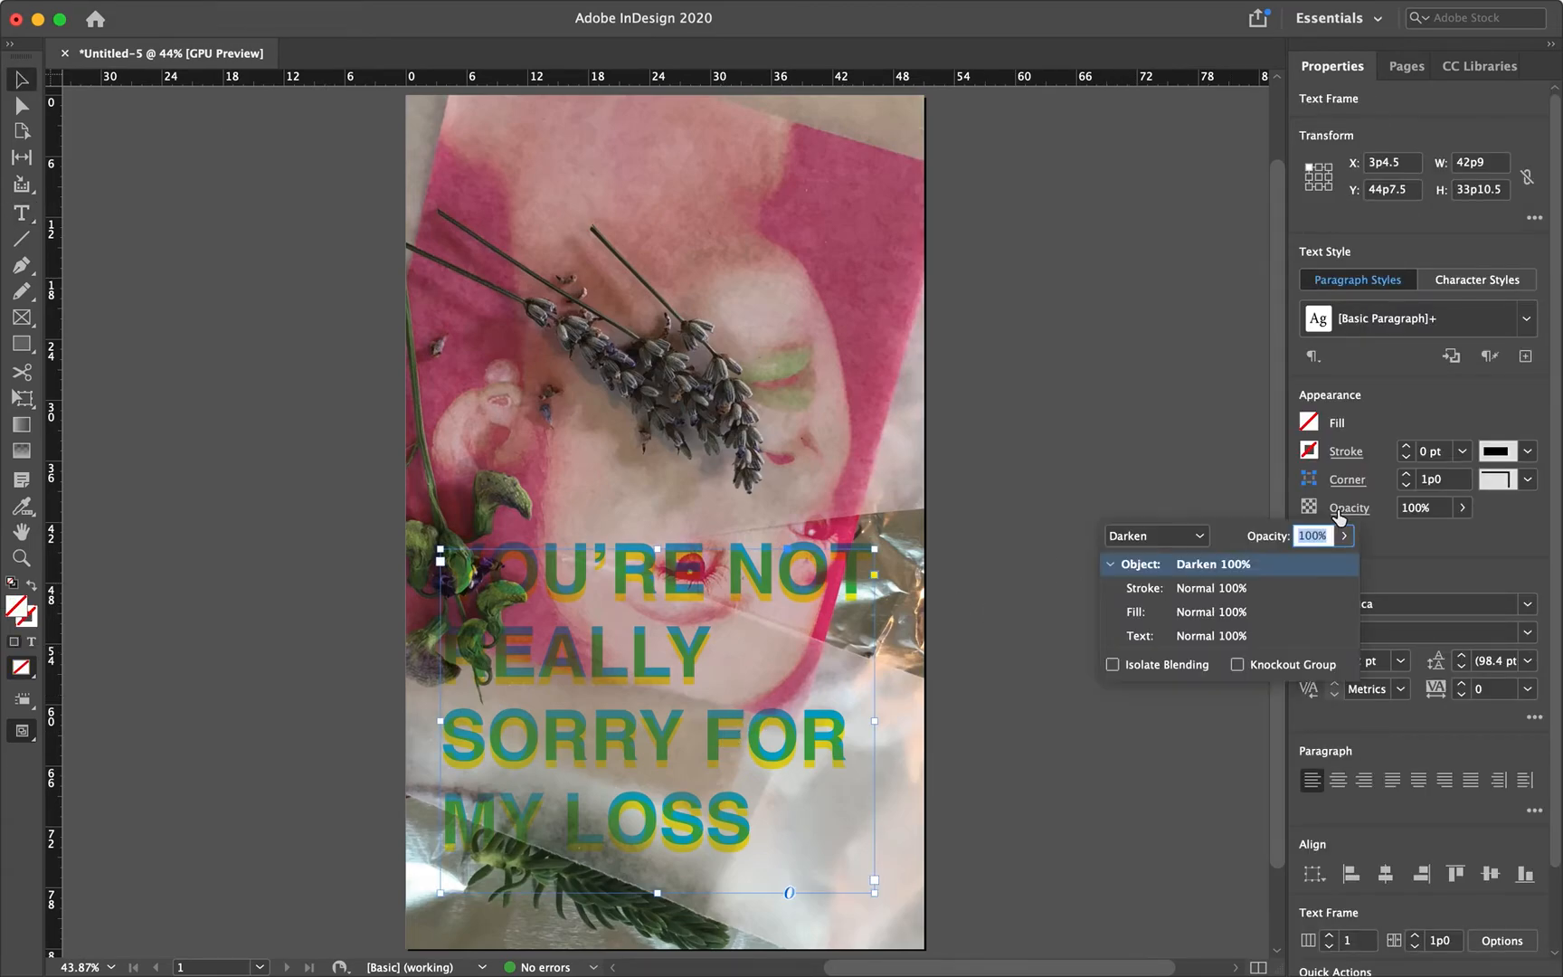
left_click(1166, 535)
left_click(1184, 588)
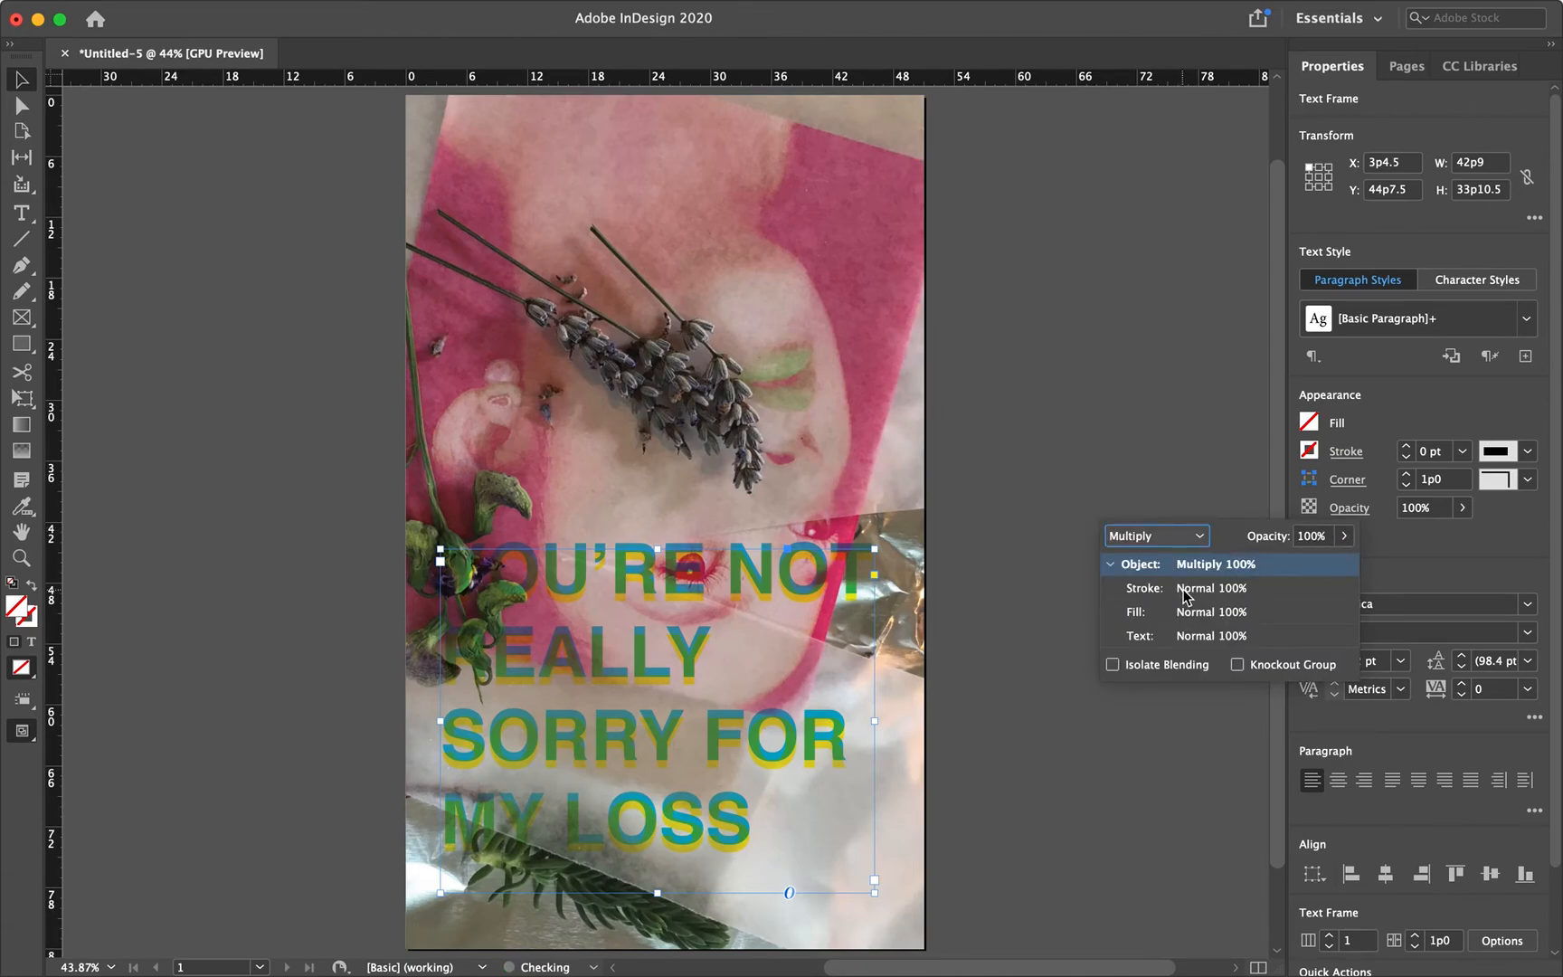
- Change the yellow text copy's object blending mode to Screen and deselect the frame
double_click(741, 741)
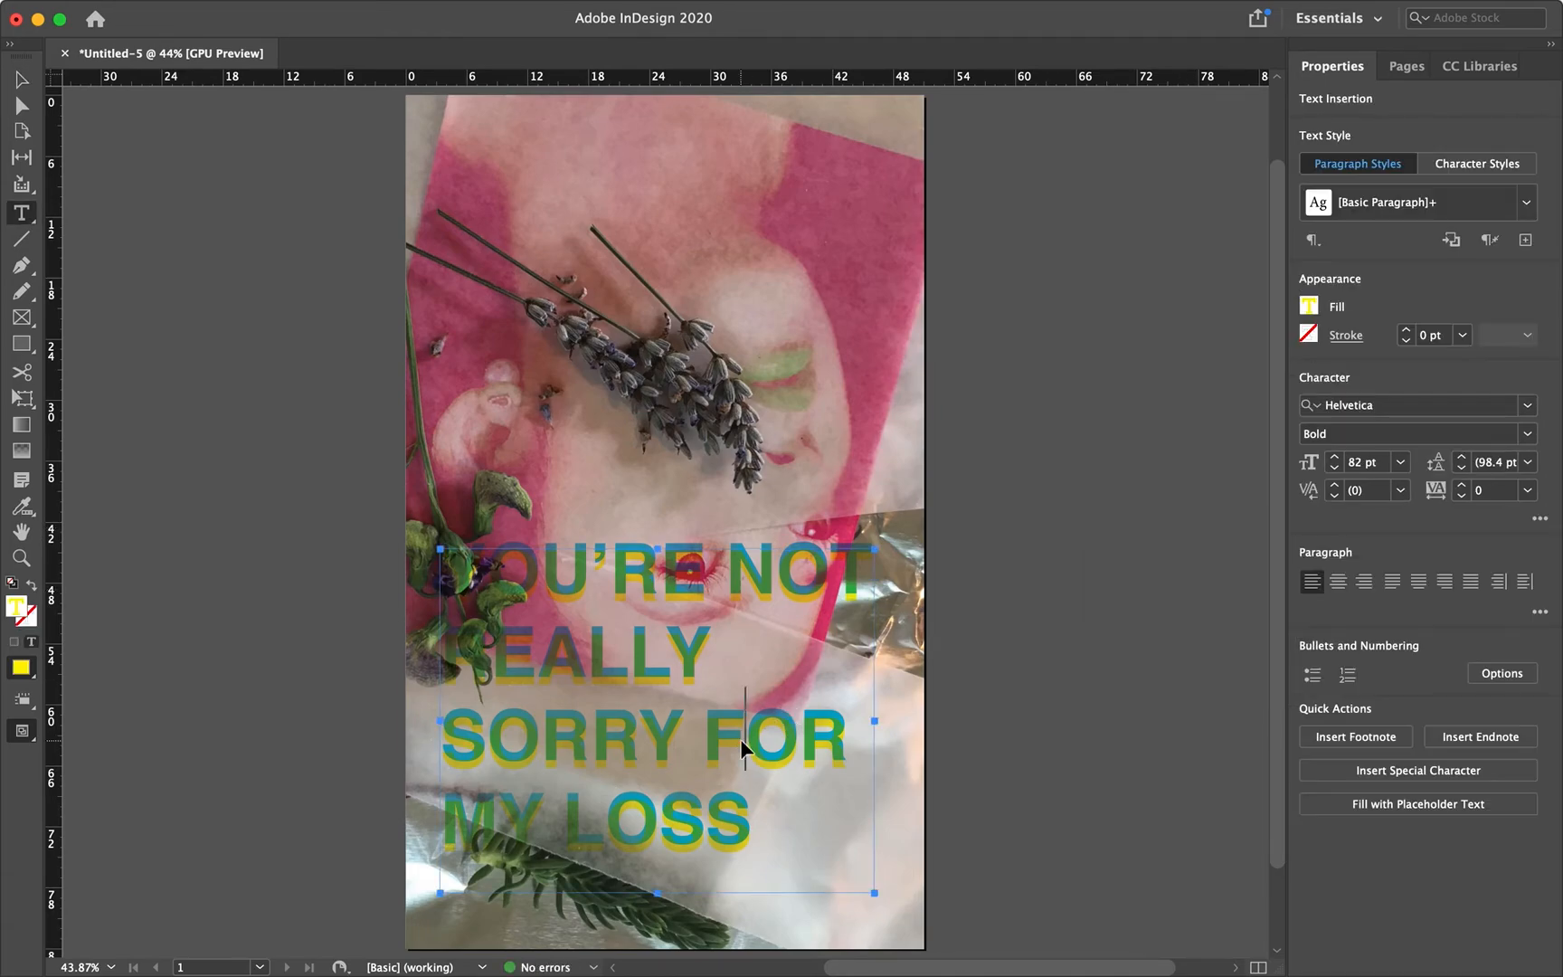
key("super+a")
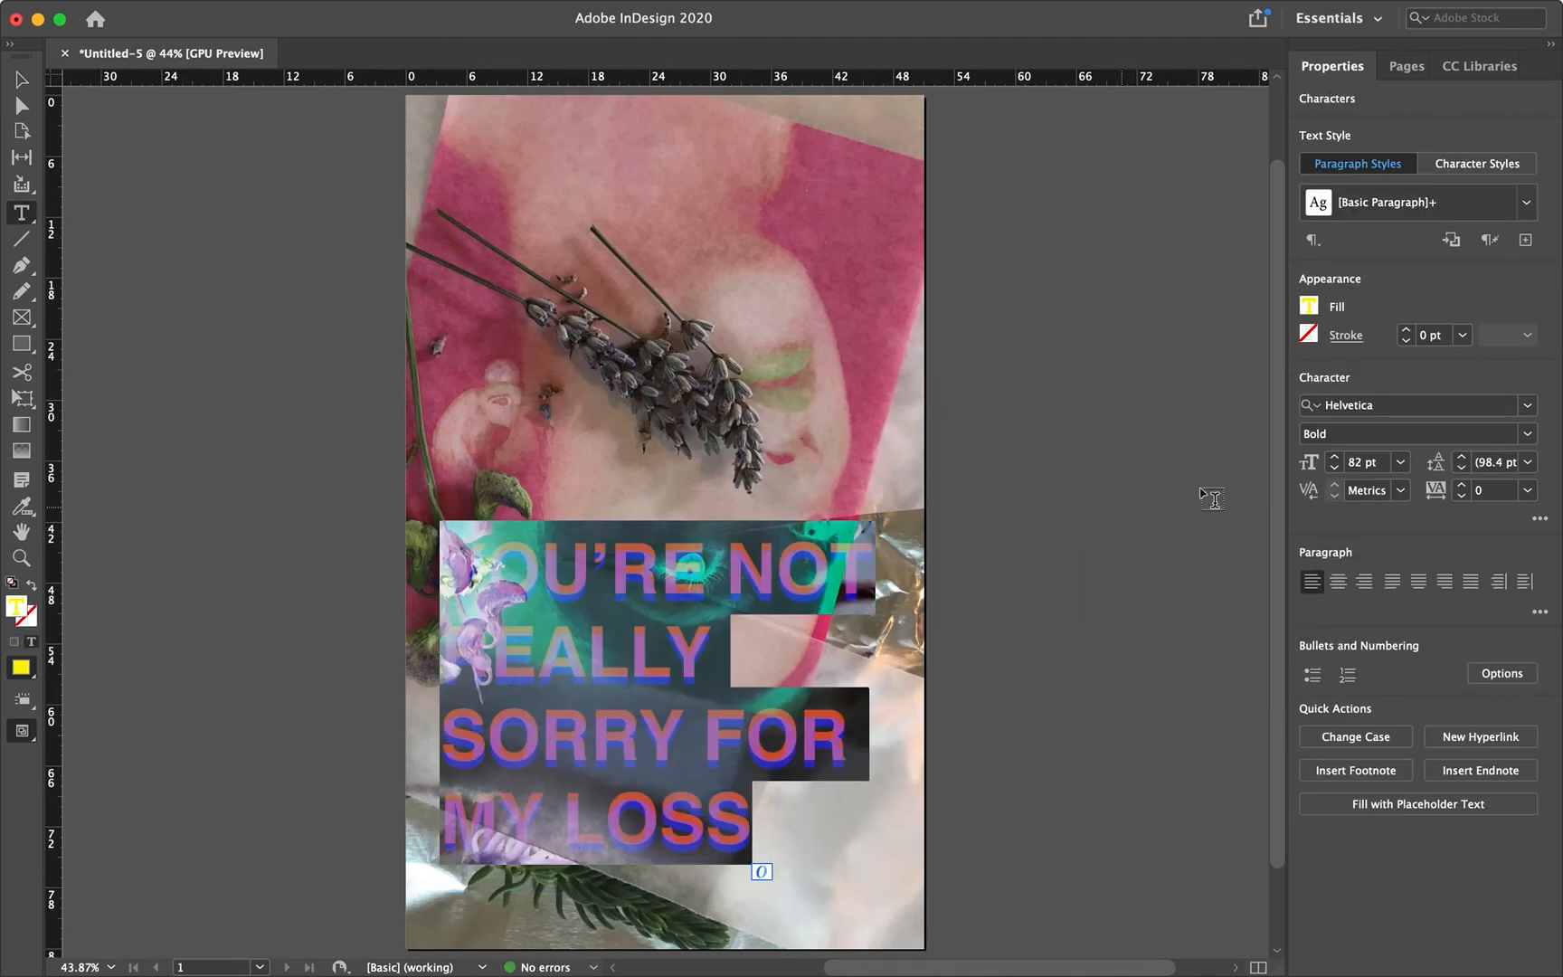
left_click(29, 79)
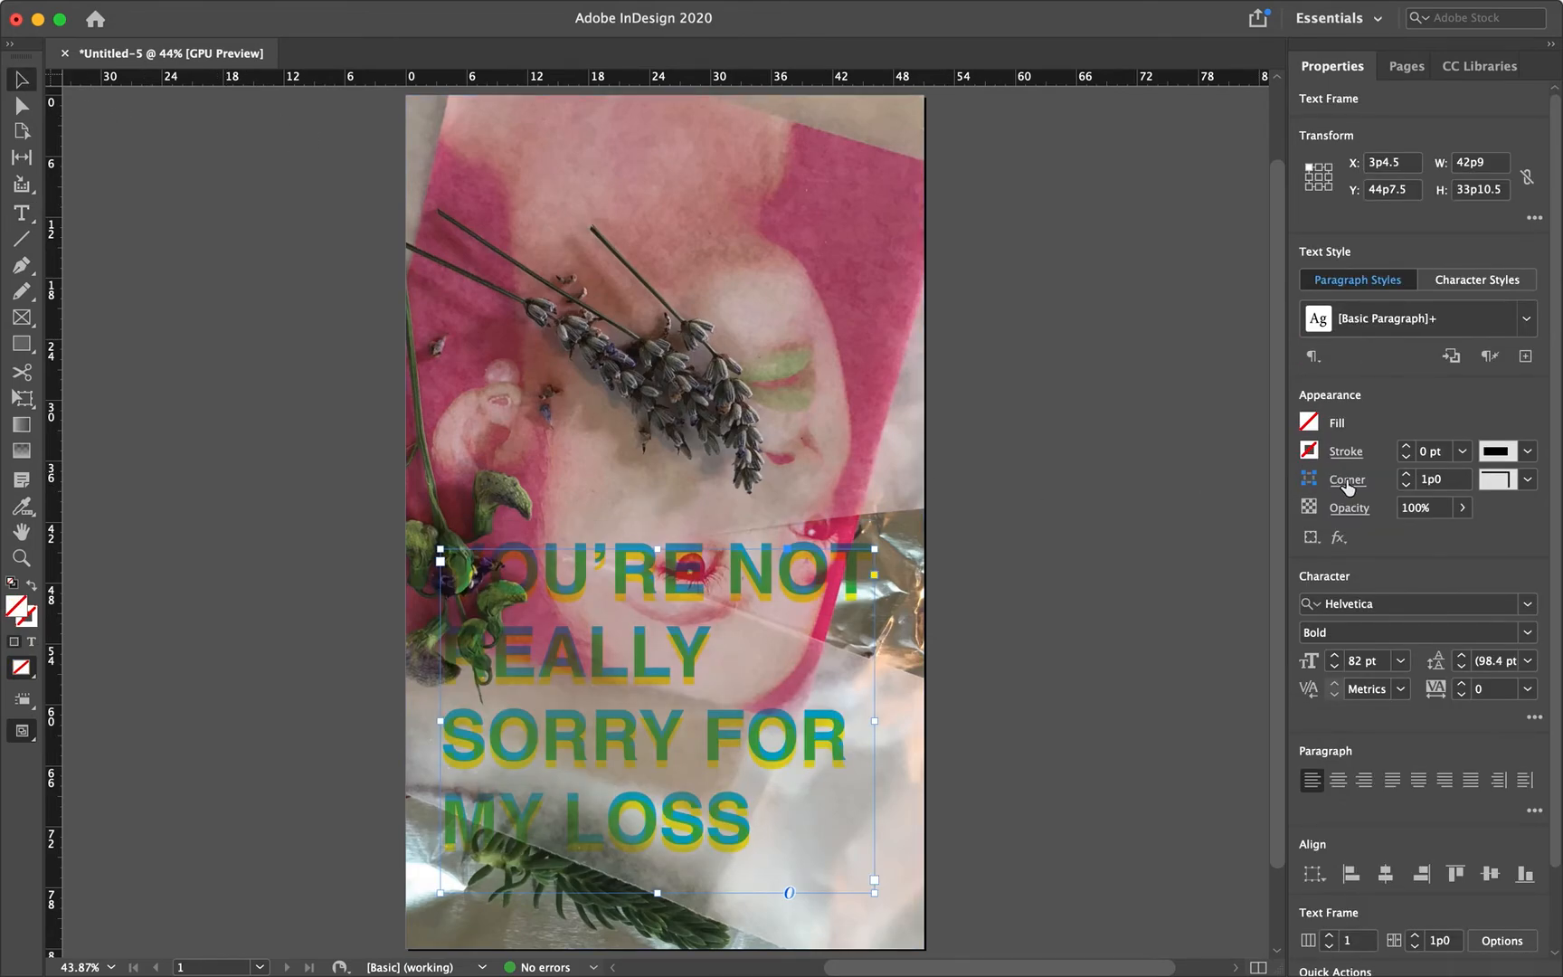
left_click(1348, 508)
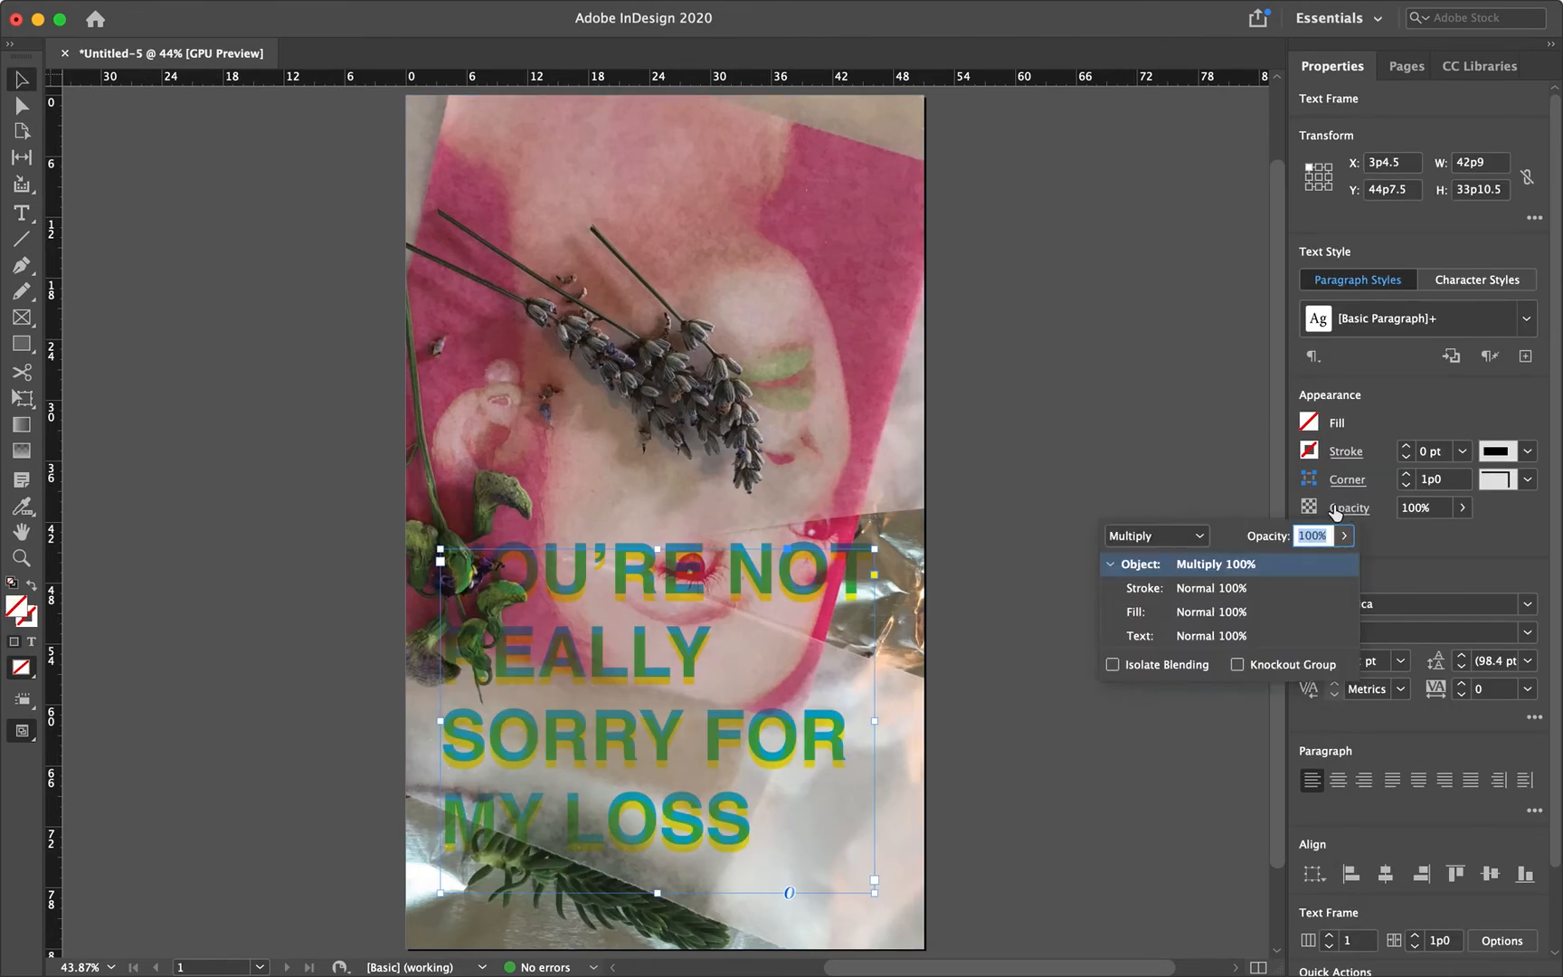
left_click(1203, 538)
left_click(1185, 610)
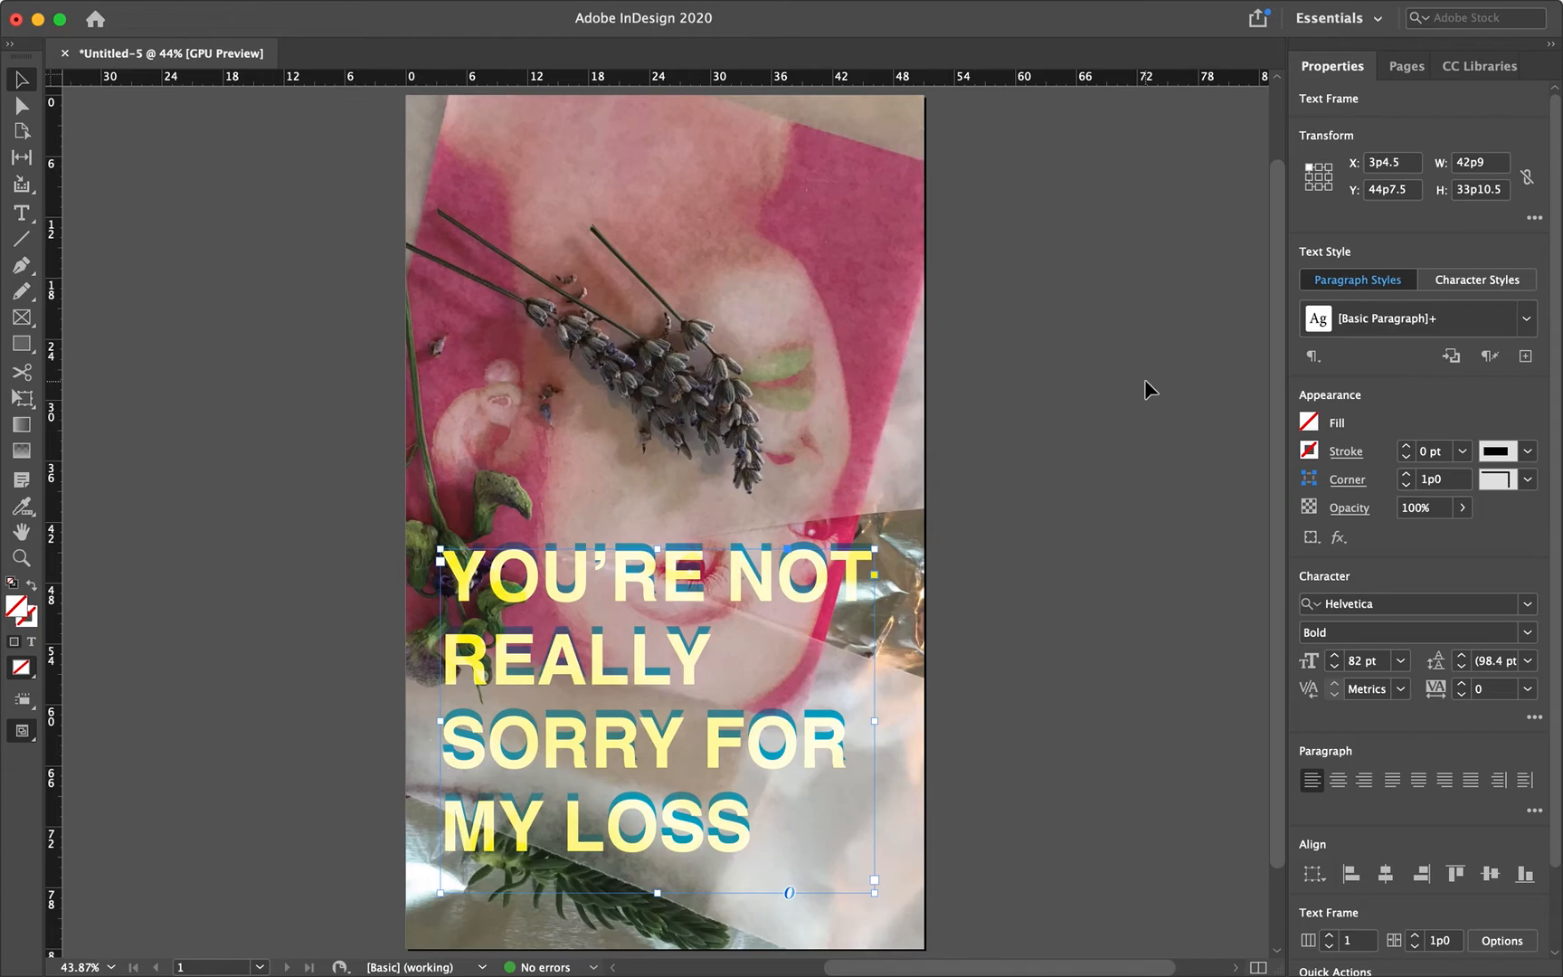
left_click(1145, 381)
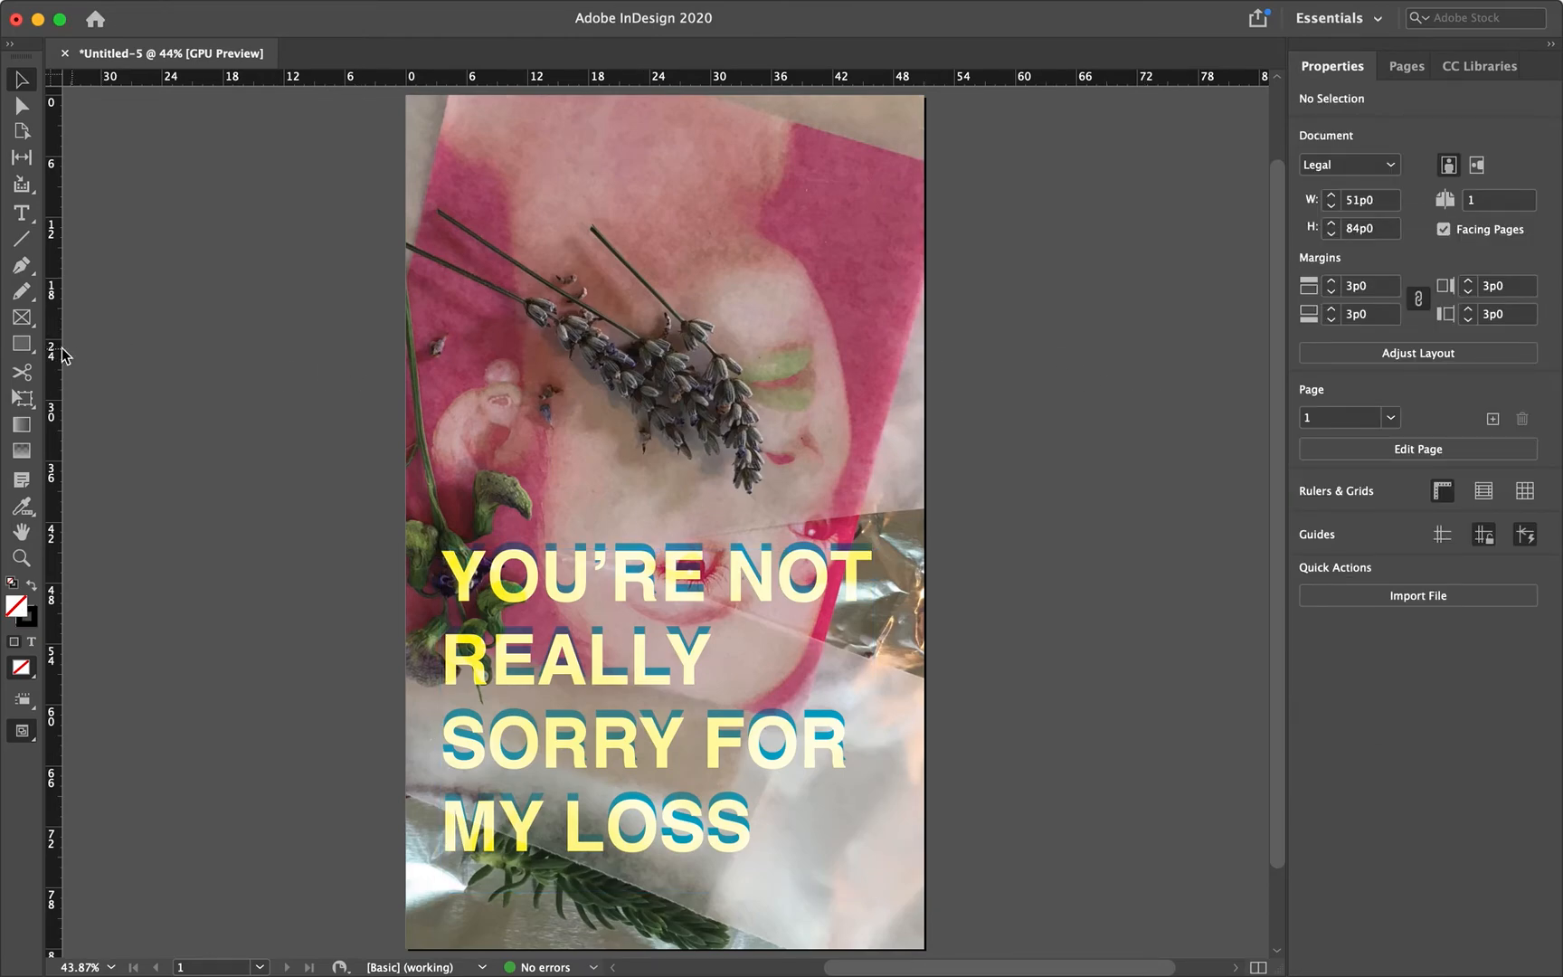
- Draw a rectangle about 52p1.5 wide by 84p4.5 high over the whole page and fill it with the magenta C=0 M=100 Y=0 swatch
left_click(22, 345)
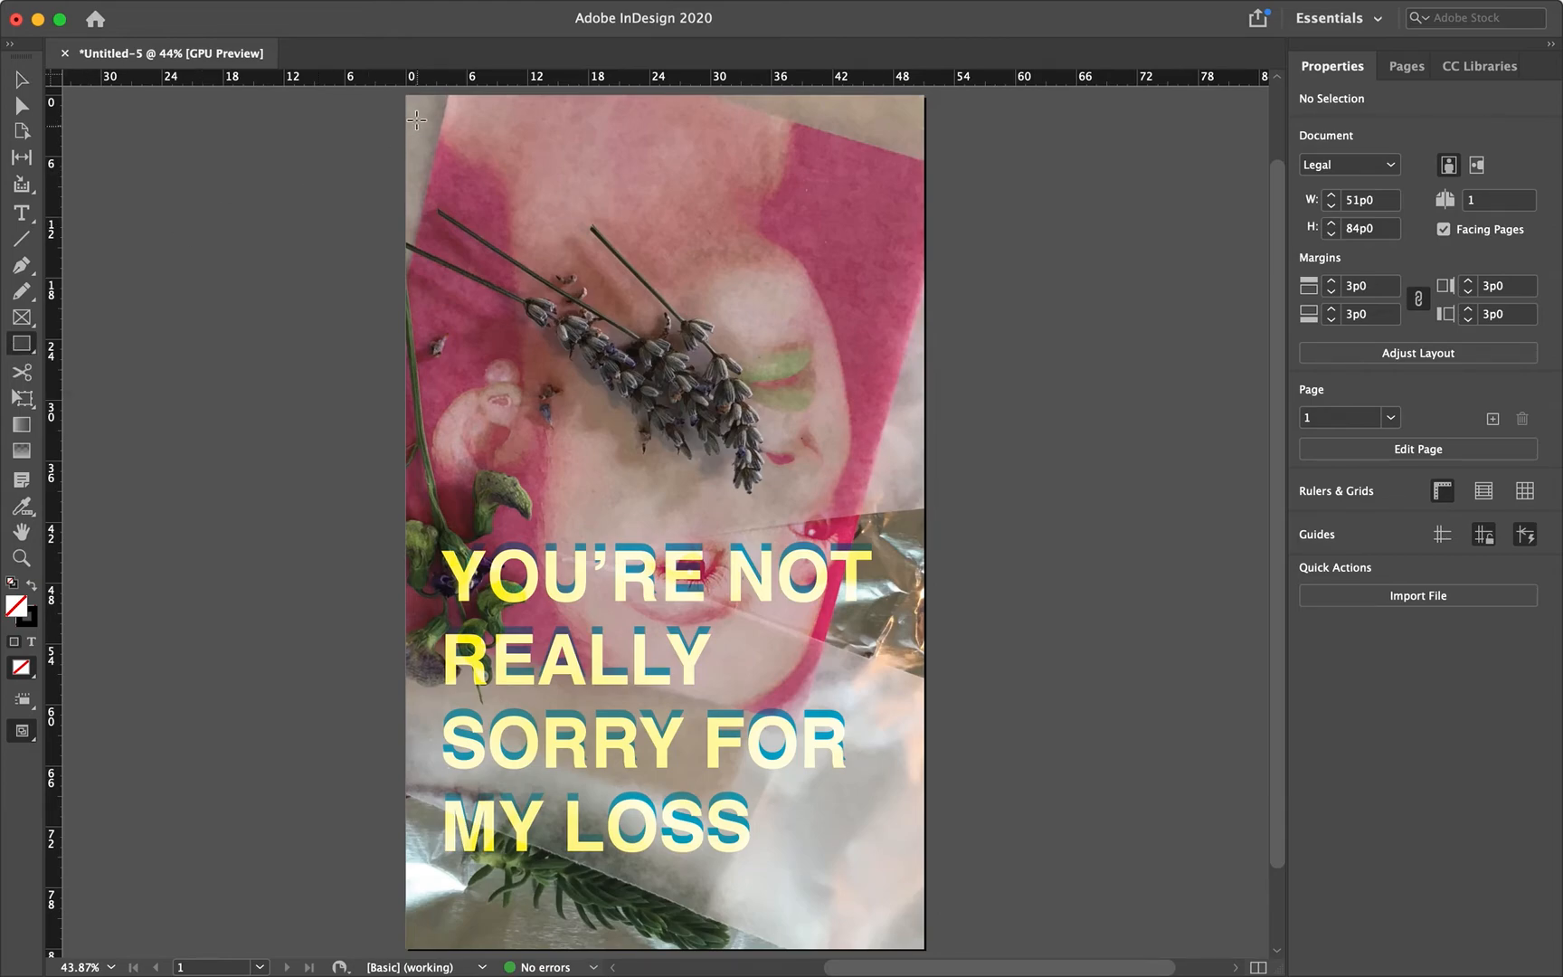
left_click_drag(399, 93, 929, 950)
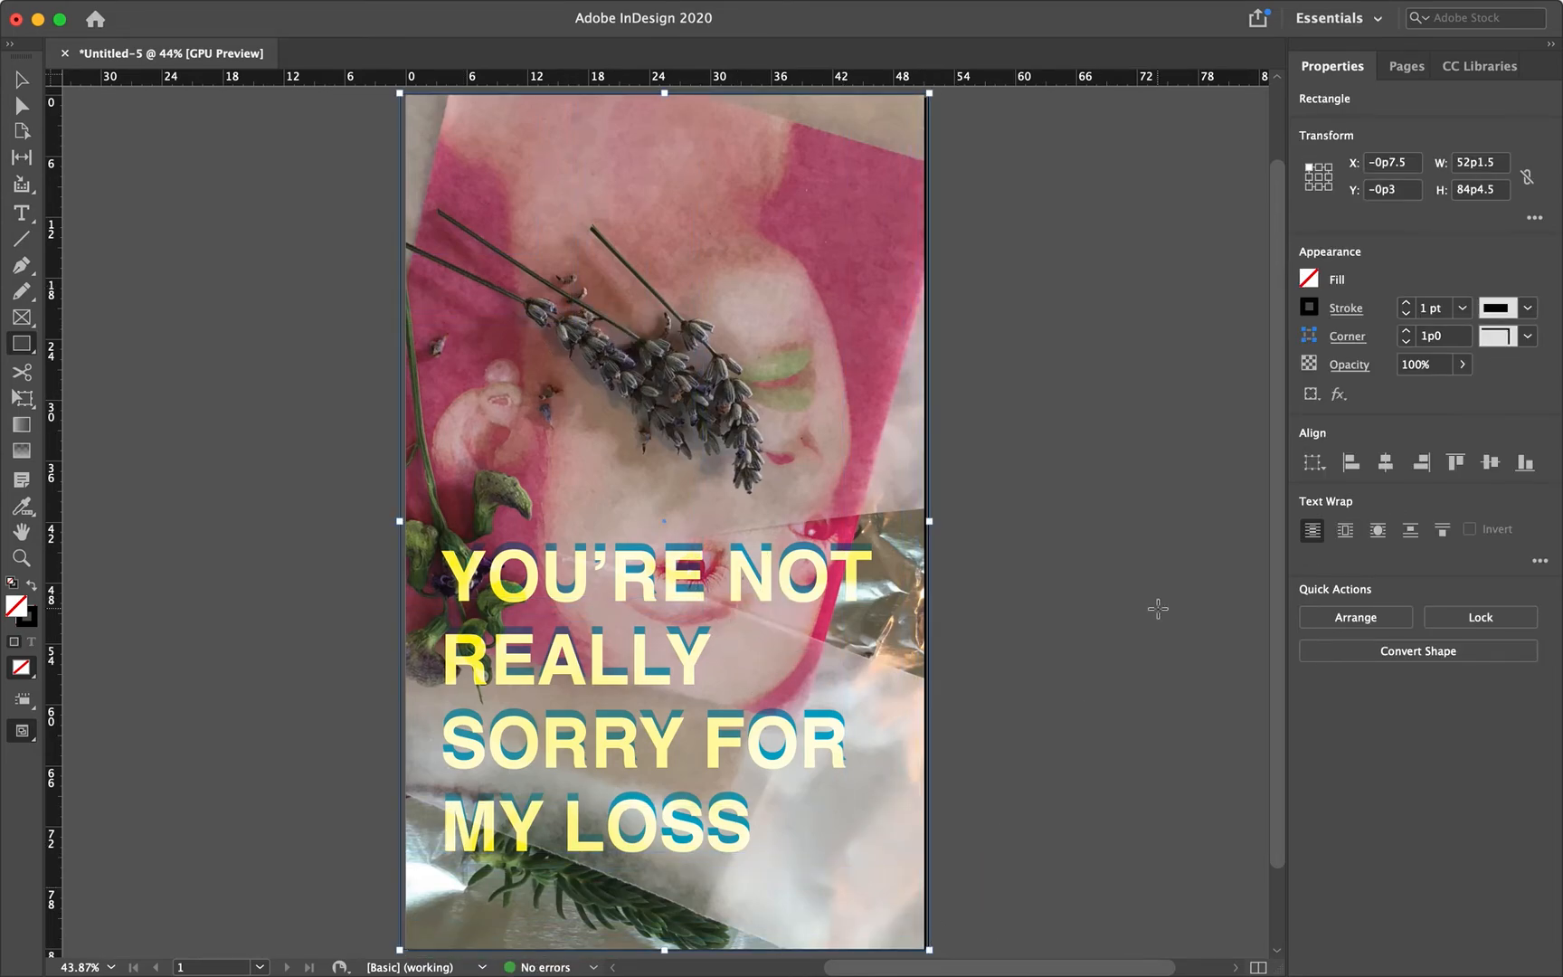
left_click(1308, 280)
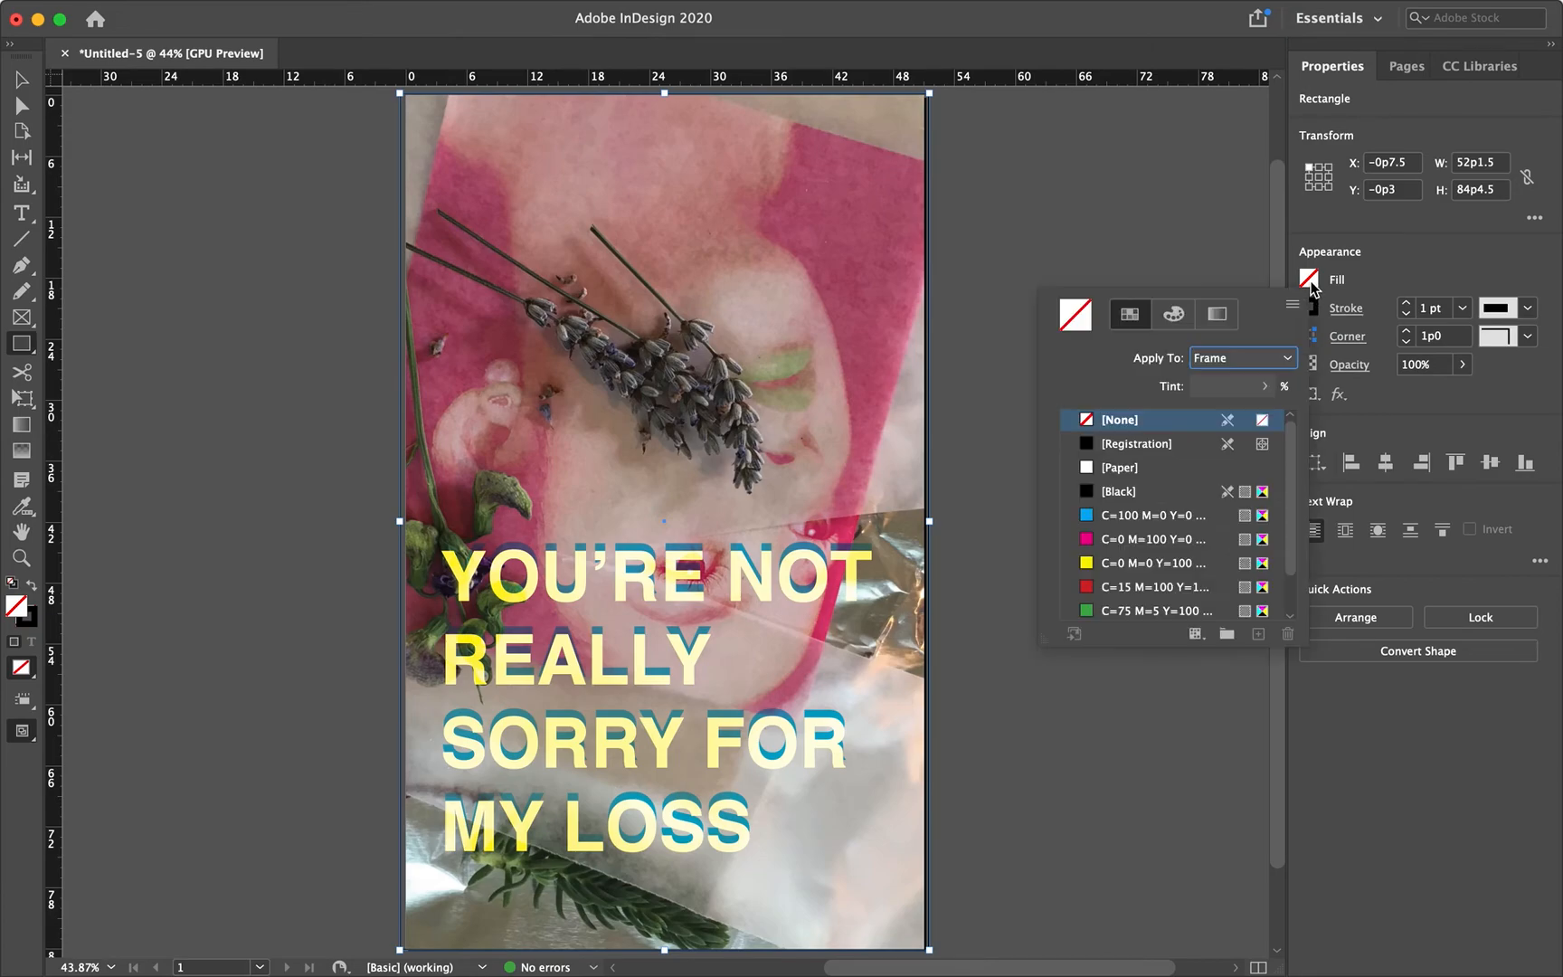
left_click(1111, 541)
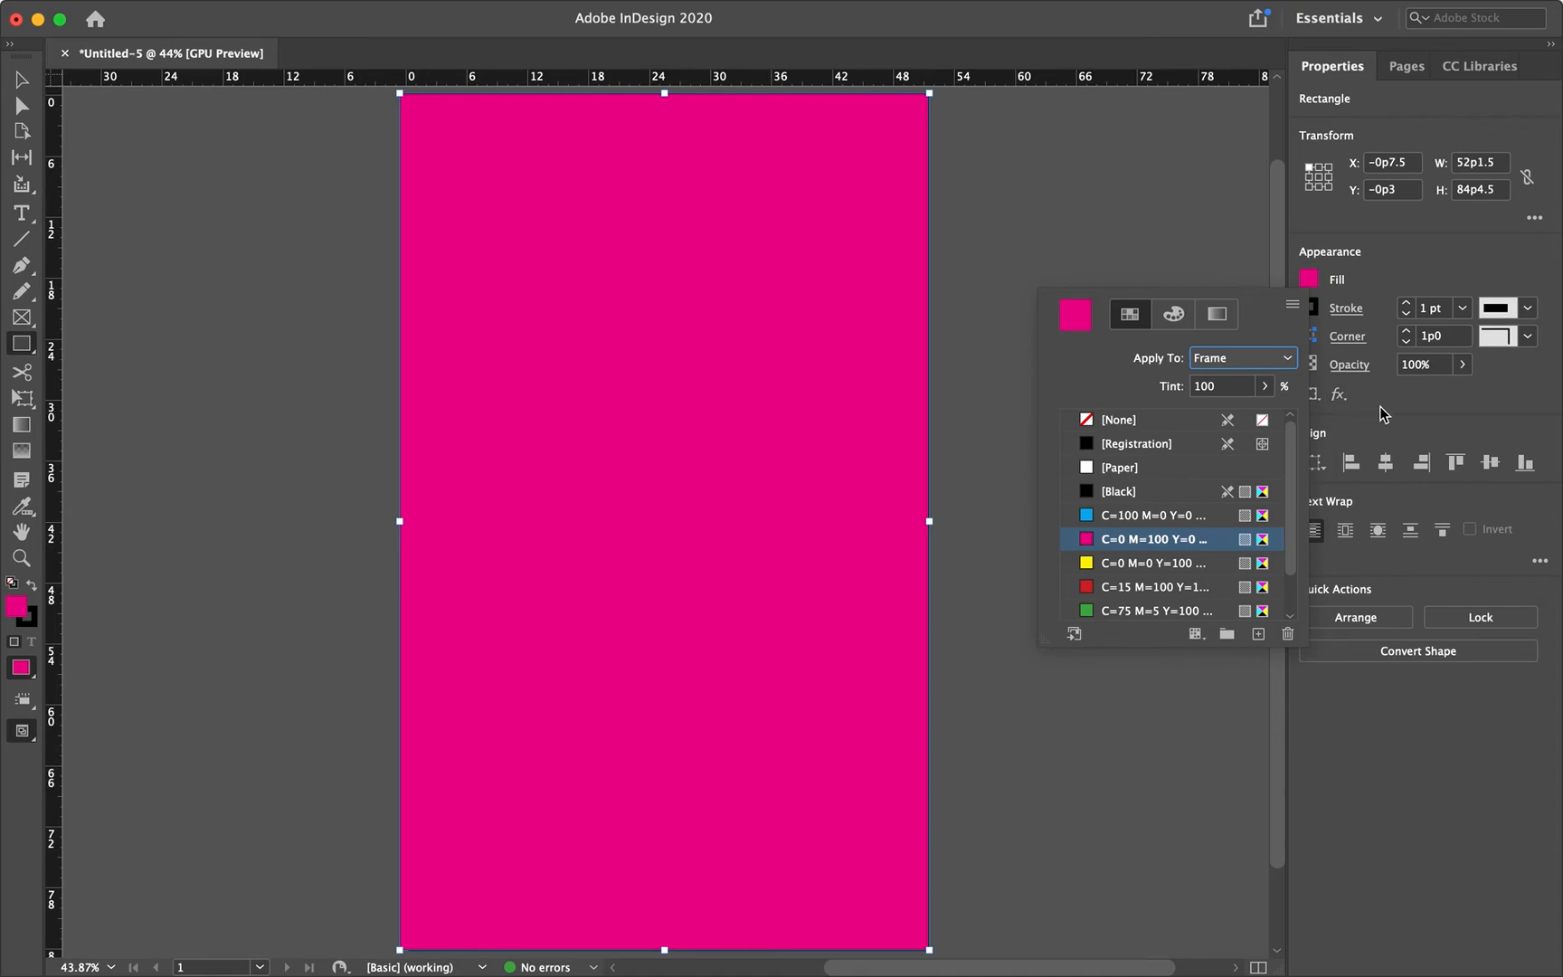
- Lower the magenta rectangle's opacity to 27% and set its object blending mode to Multiply
left_click(1359, 366)
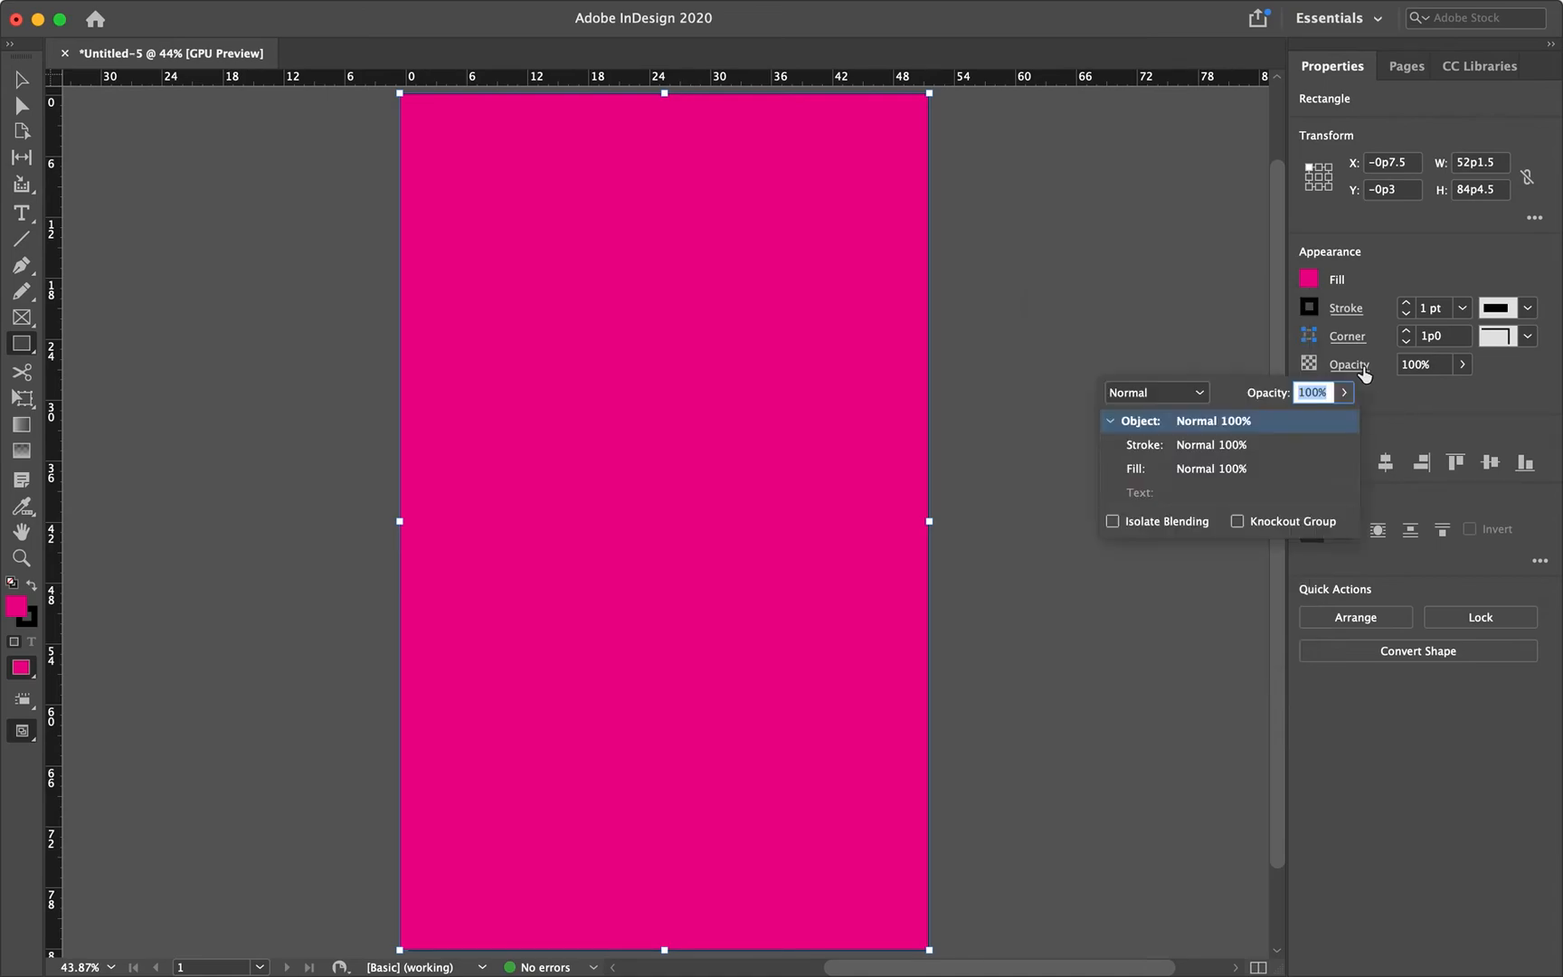
left_click(1342, 392)
left_click_drag(1346, 420, 1261, 422)
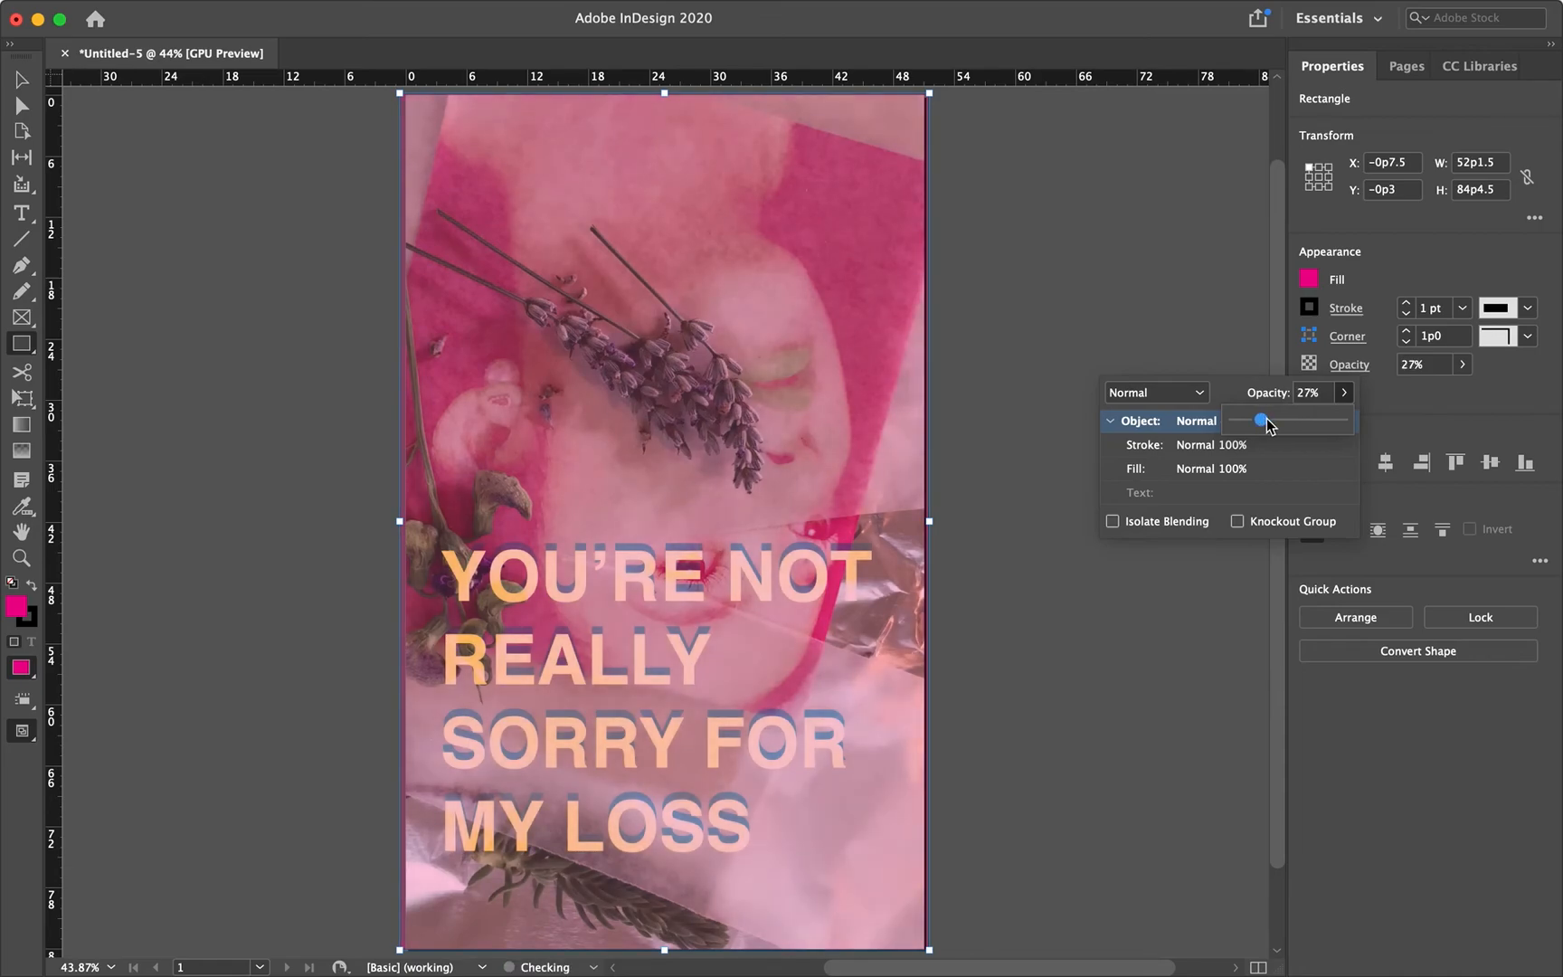
left_click(1197, 396)
left_click(1190, 443)
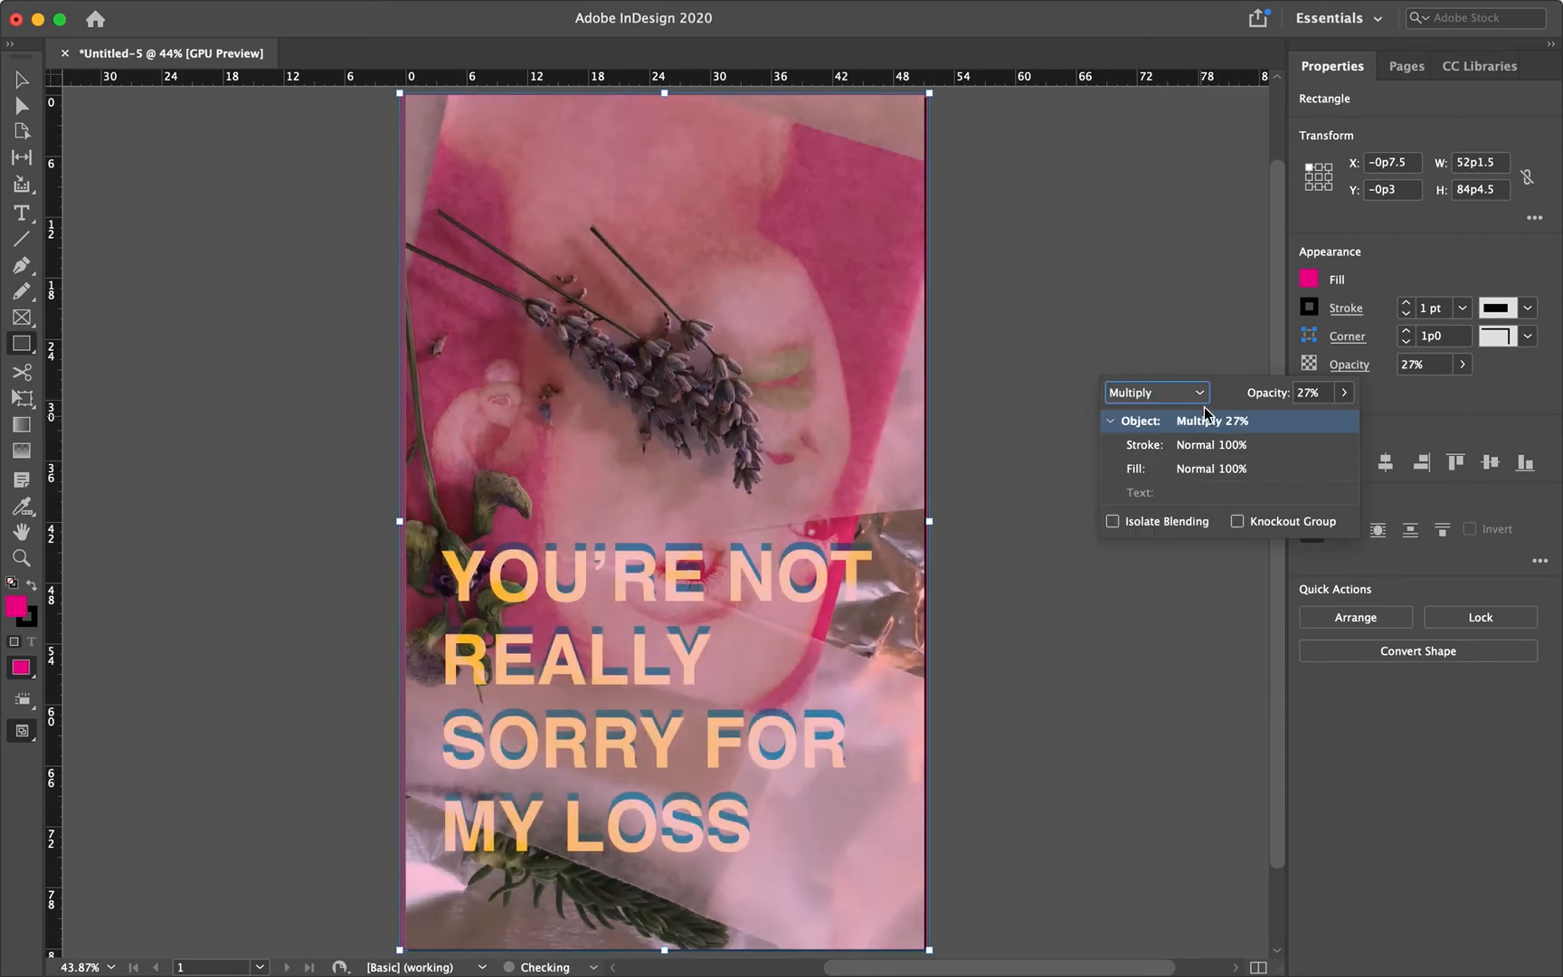
- Try the Darken blending mode on the magenta rectangle, raise its opacity to 100%, and try Overlay
left_click(1204, 401)
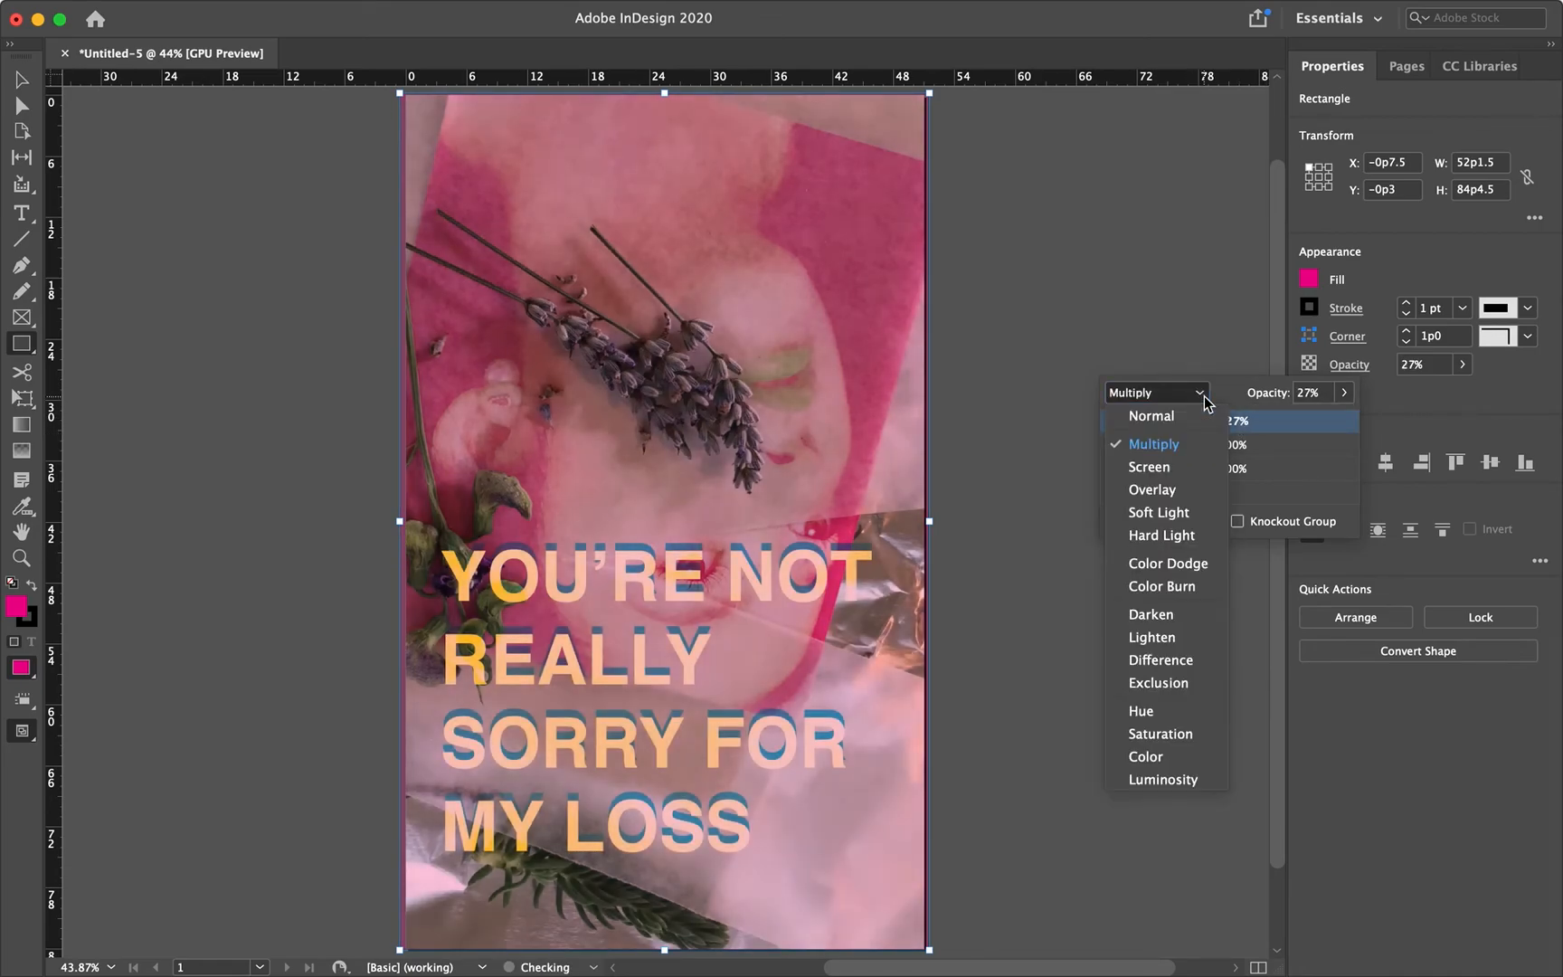
left_click(1187, 615)
left_click(1343, 393)
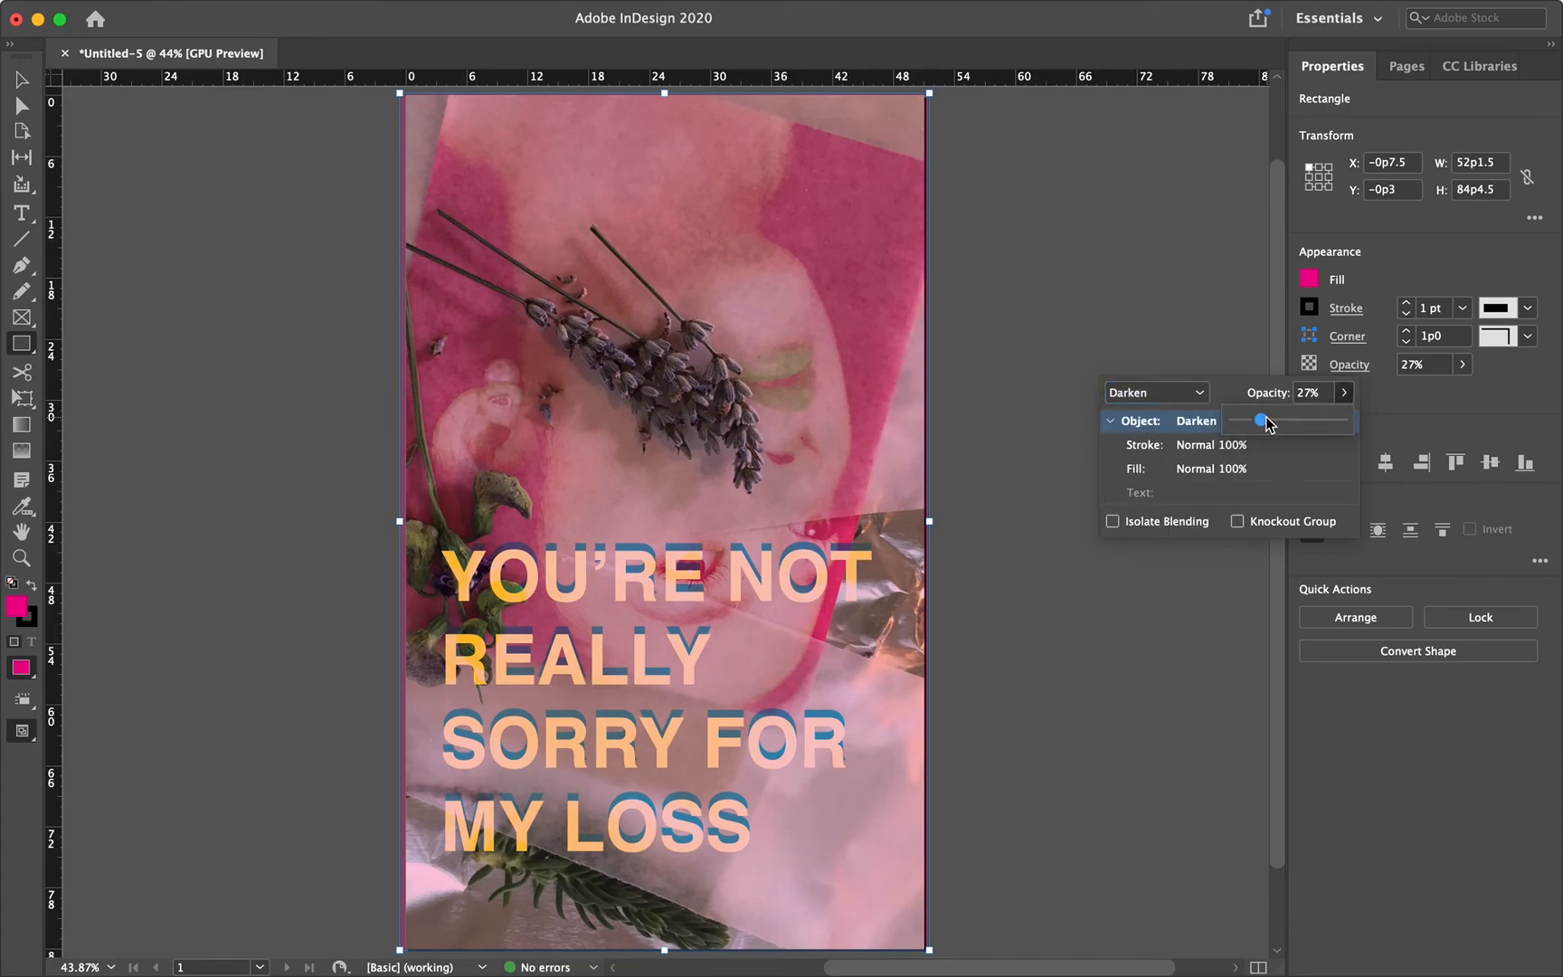
left_click_drag(1264, 421, 1353, 416)
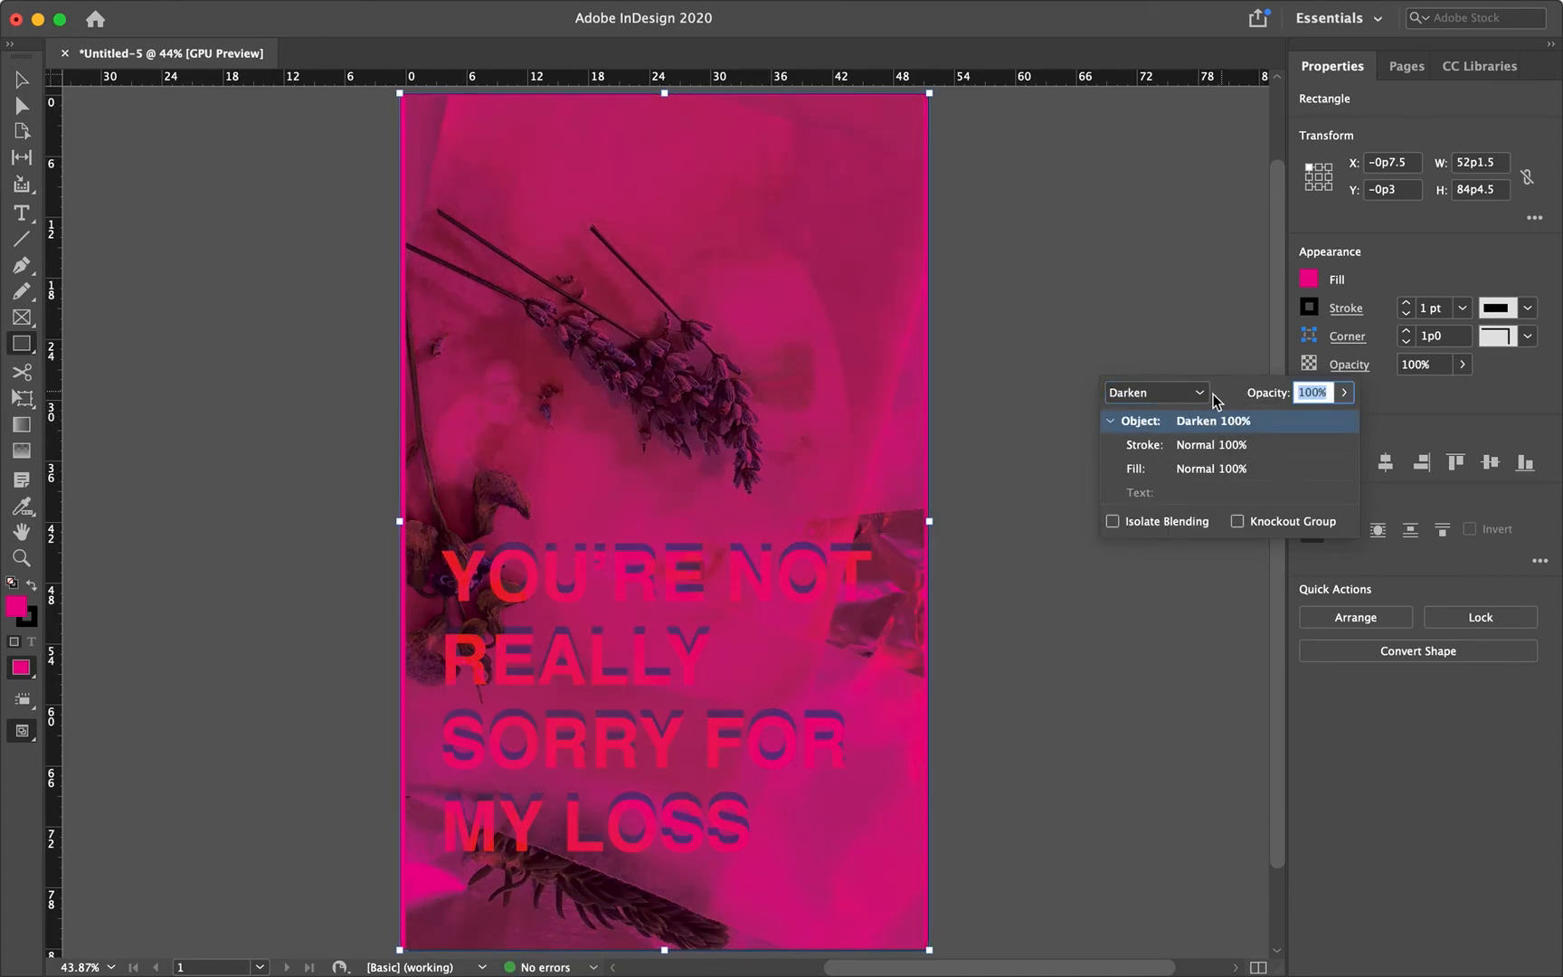
left_click(1201, 392)
left_click(1180, 491)
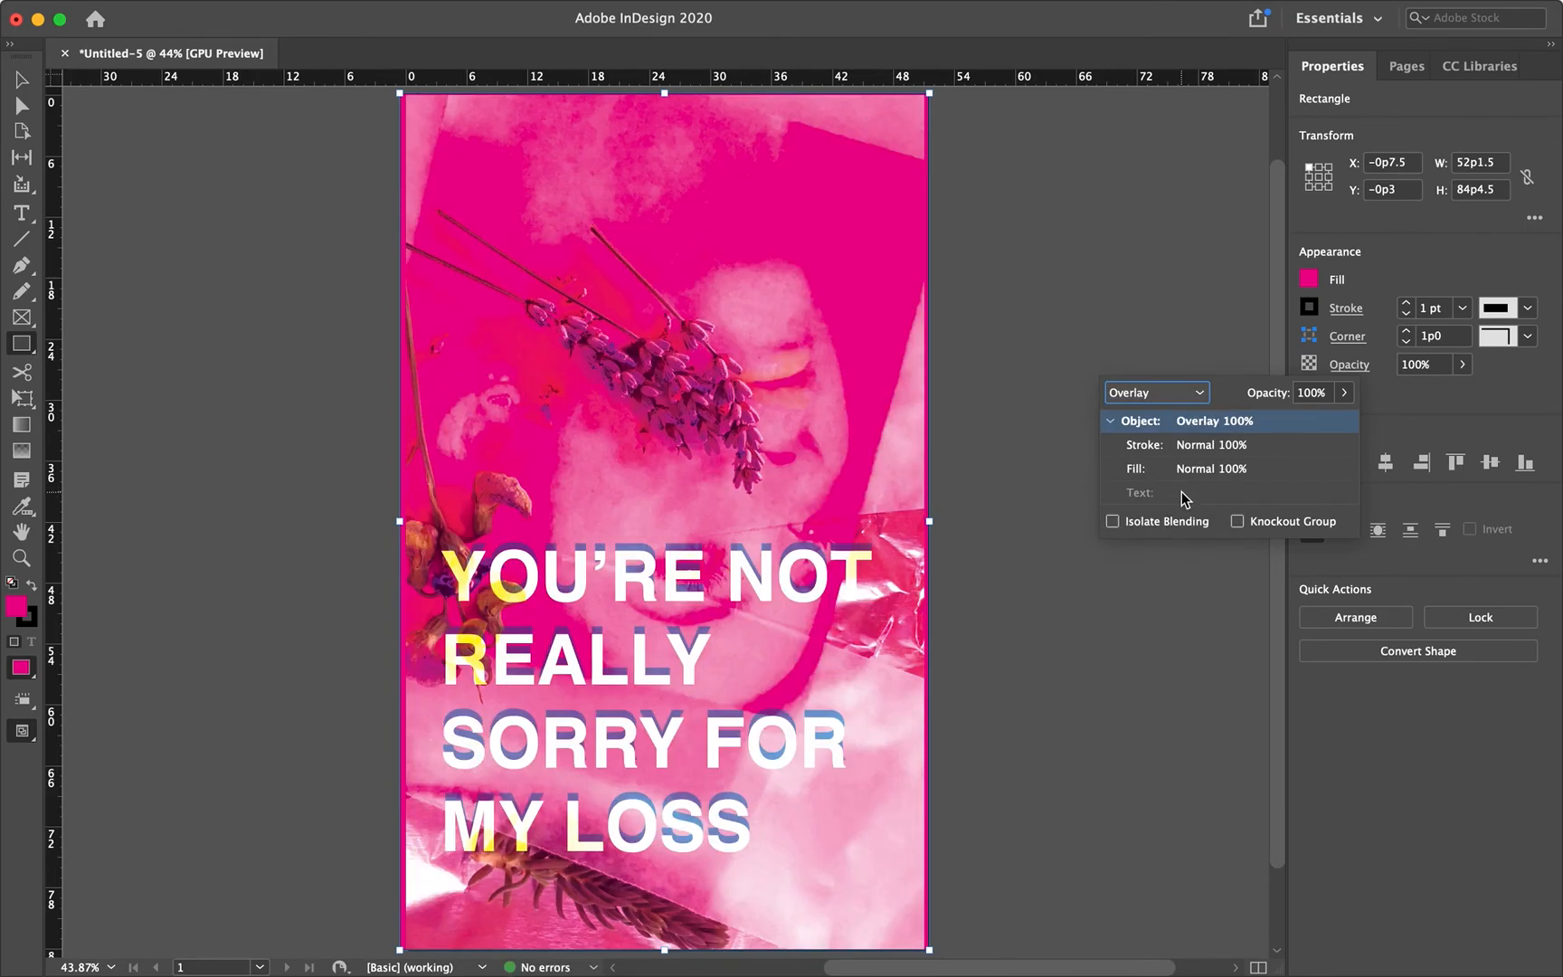
- Return the magenta rectangle's blending mode to Normal and delete the rectangle from the page
left_click(1200, 391)
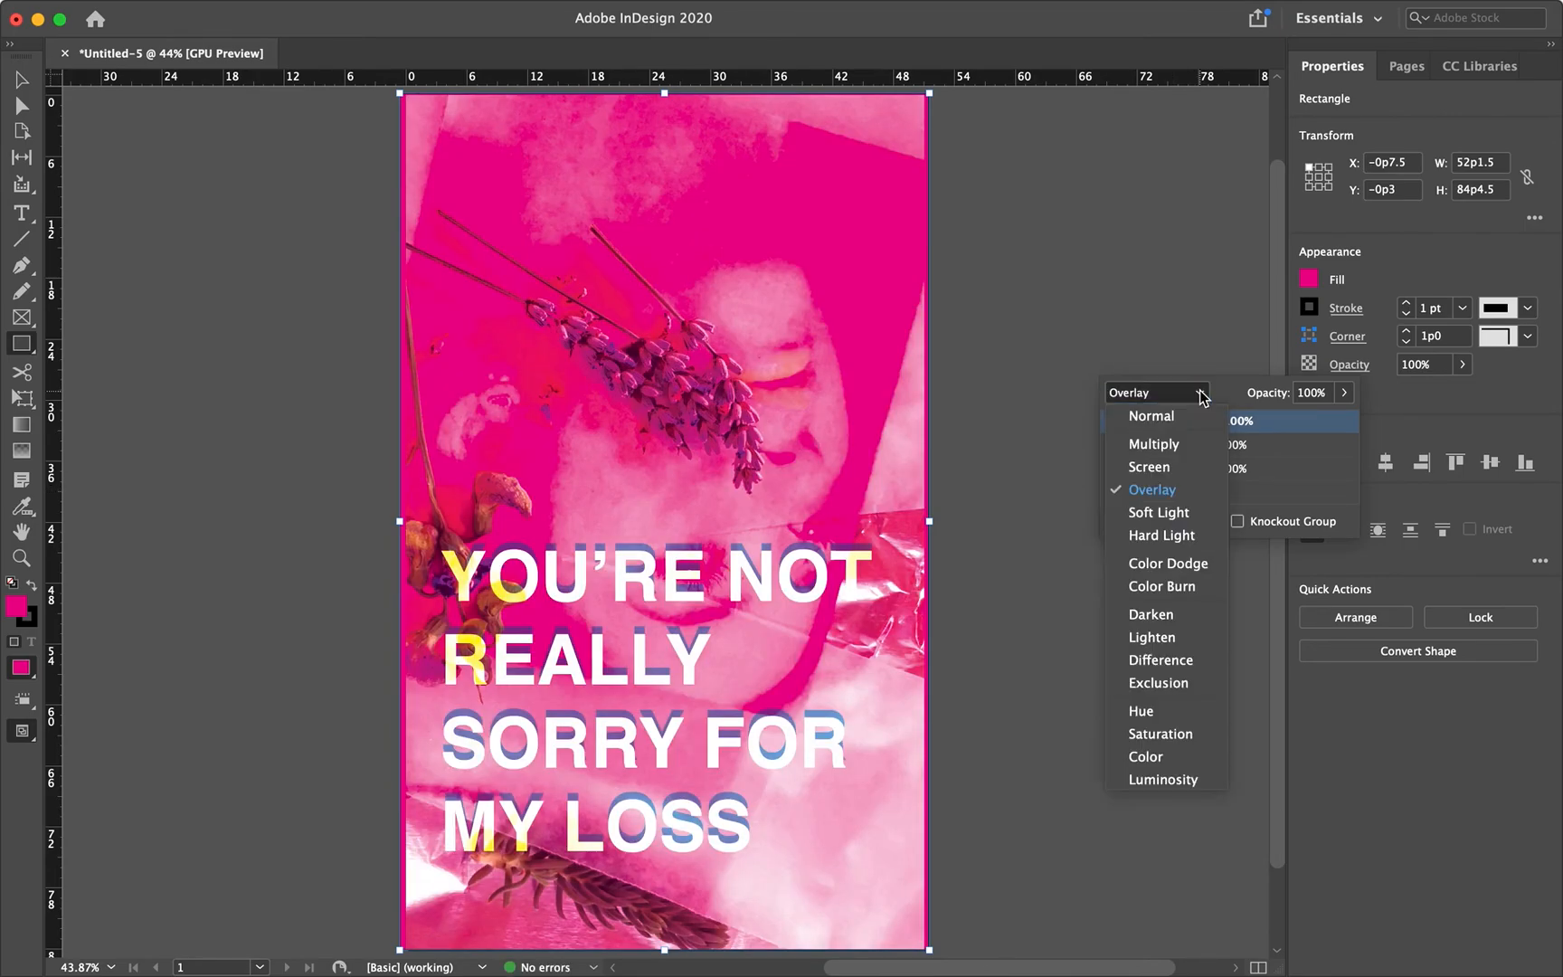
left_click(1194, 416)
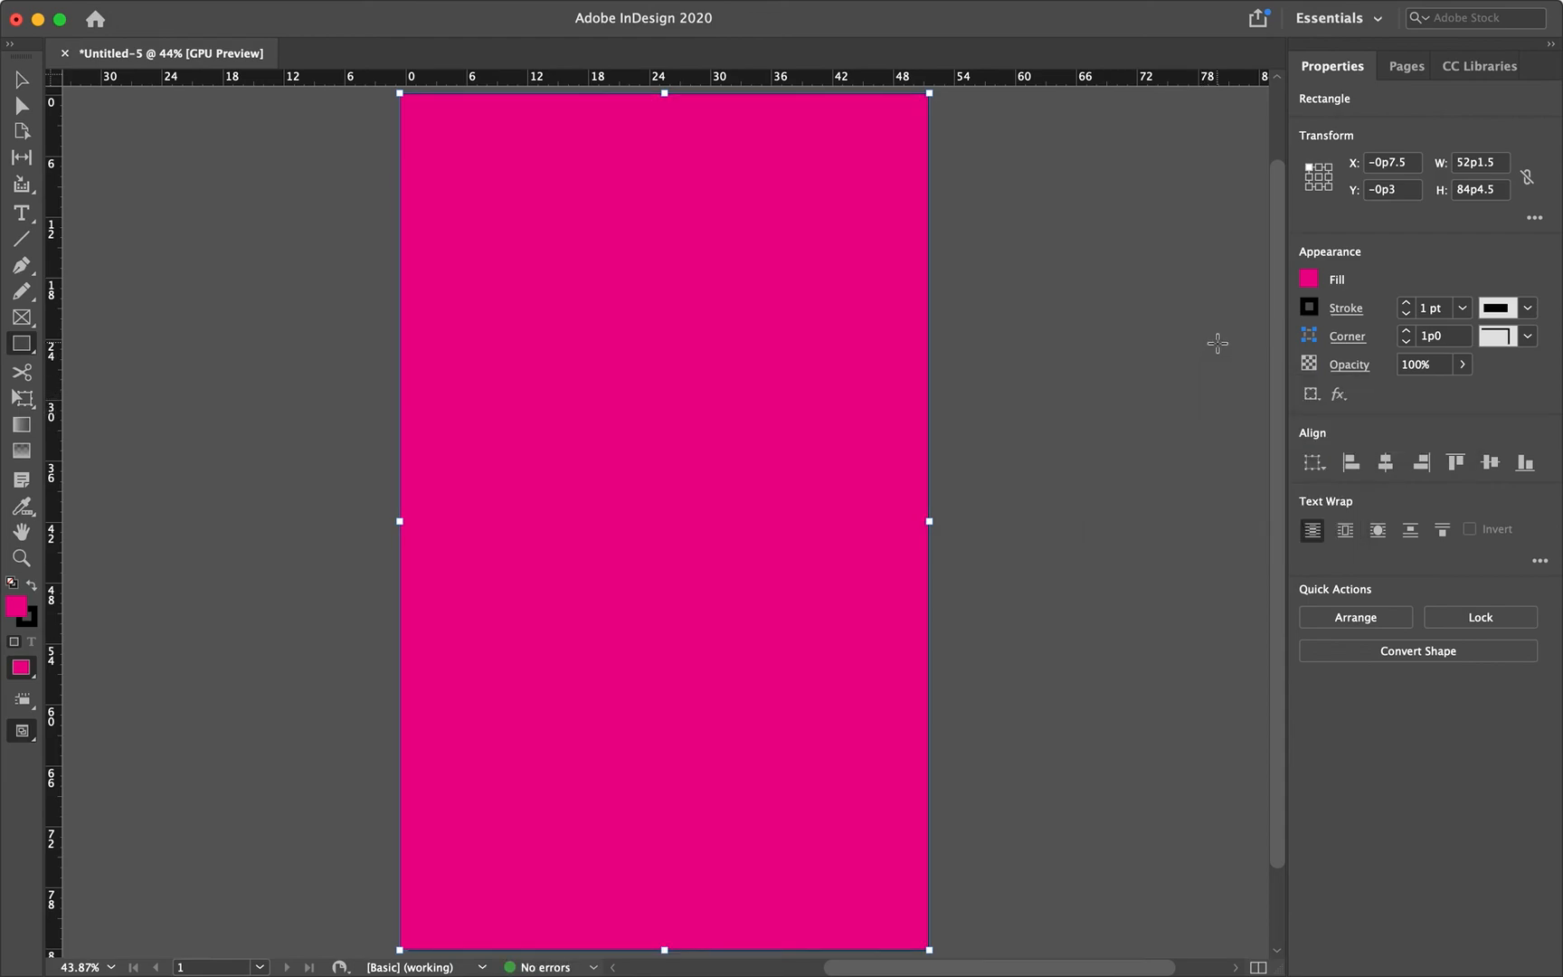
left_click(29, 82)
key("Delete")
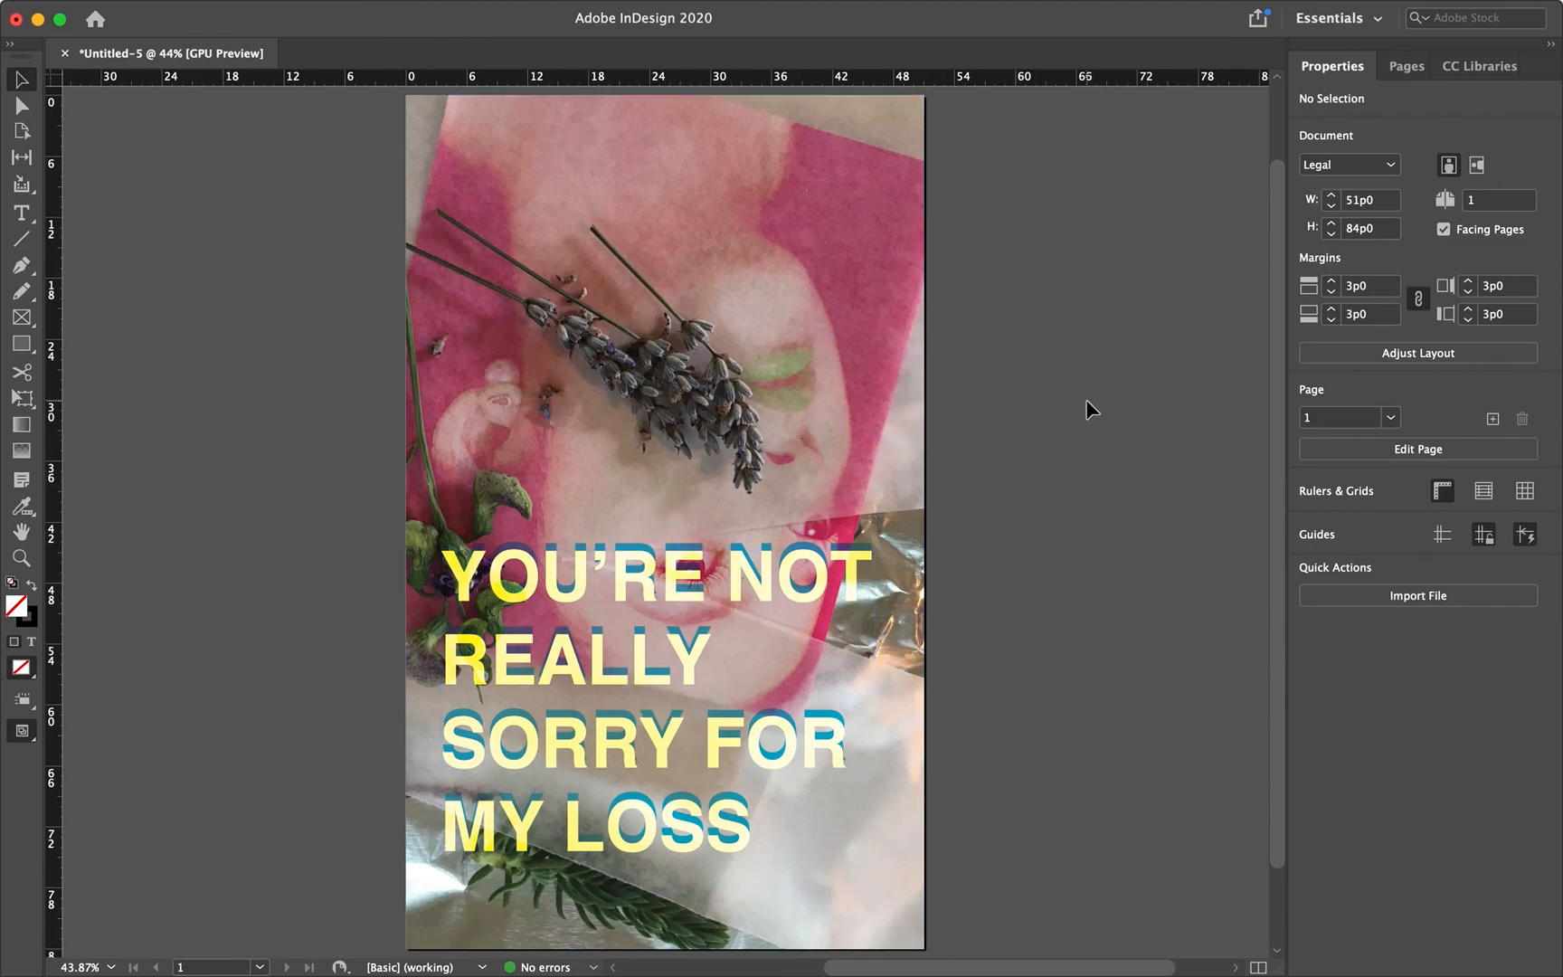
- Save the poster to the Desktop as Untitled-5 in the InDesign 2020 document format
key("super+s")
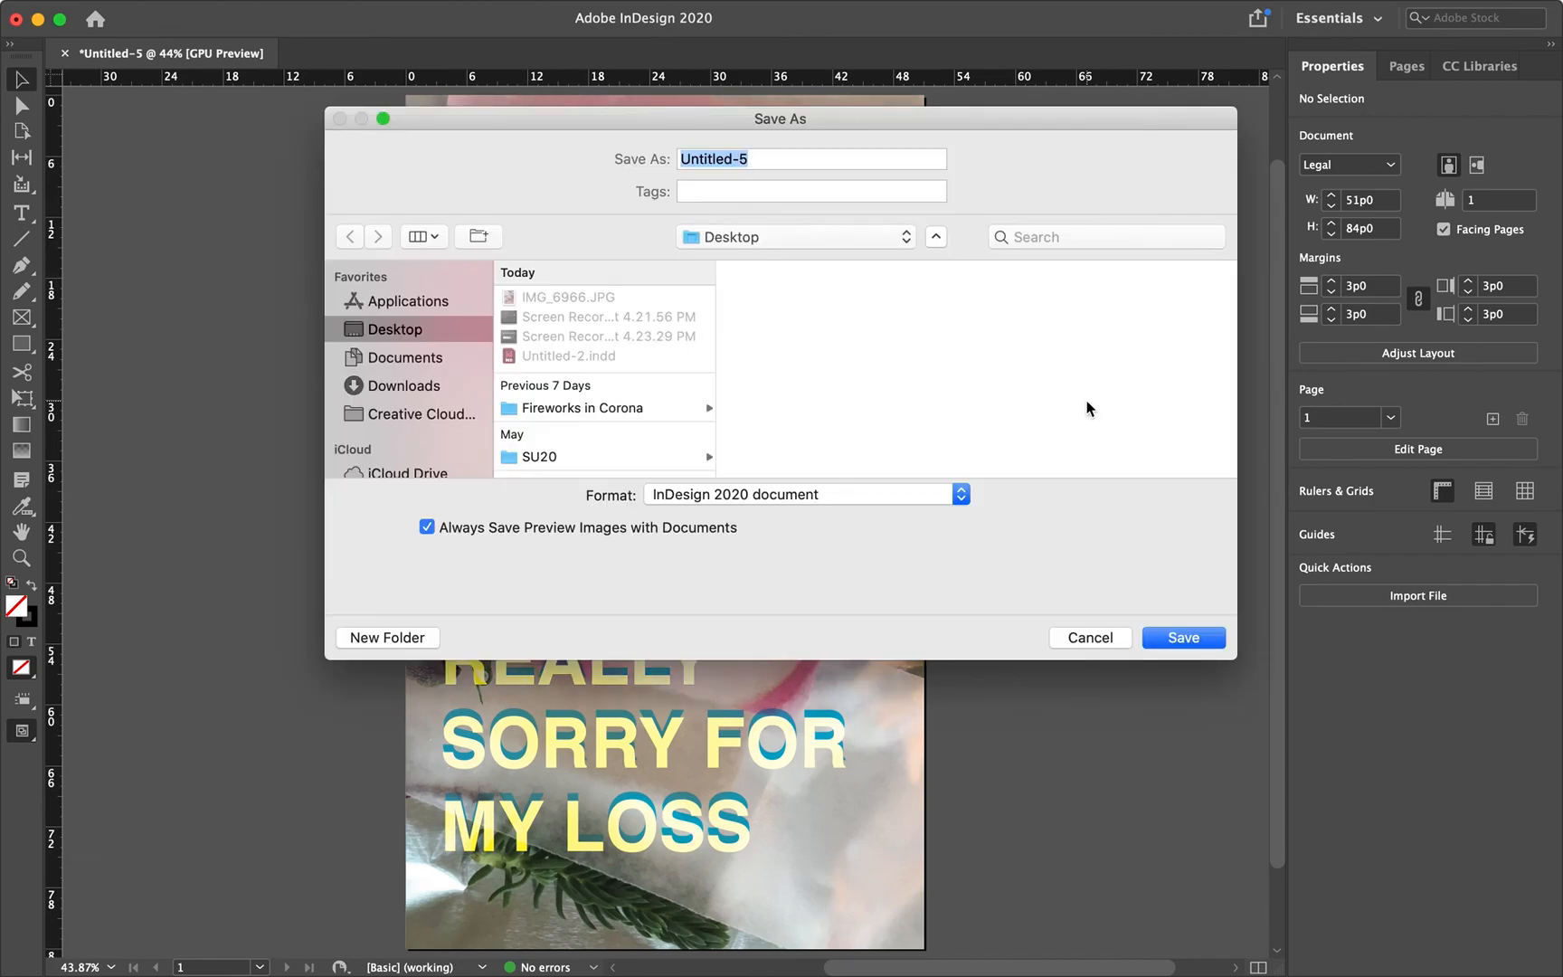
left_click(808, 496)
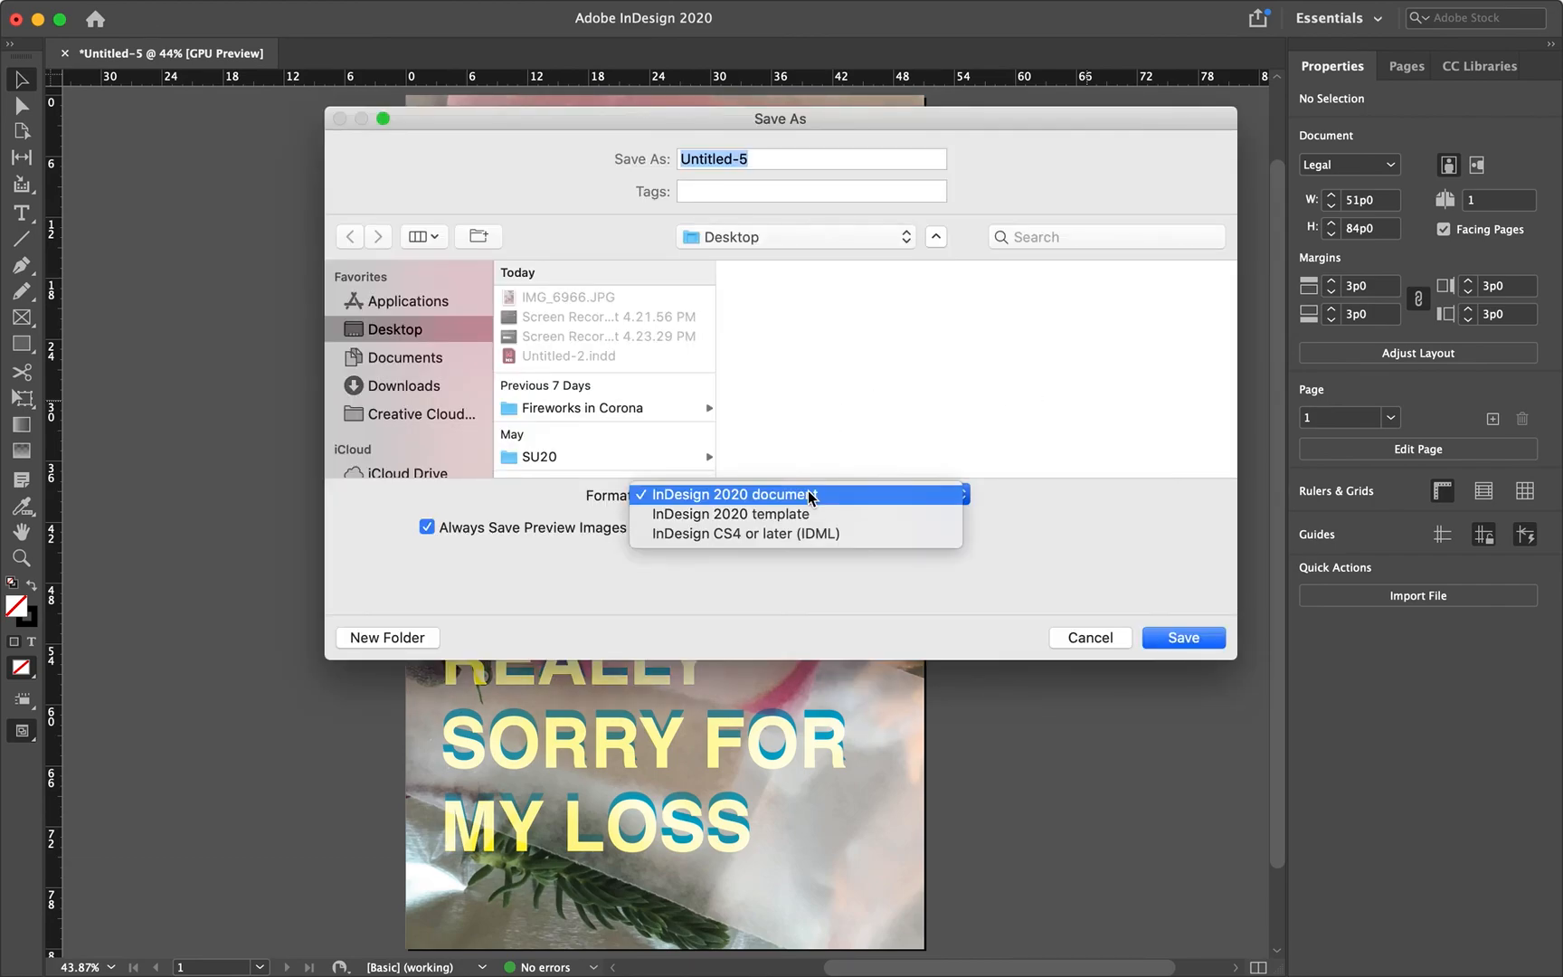
left_click(900, 495)
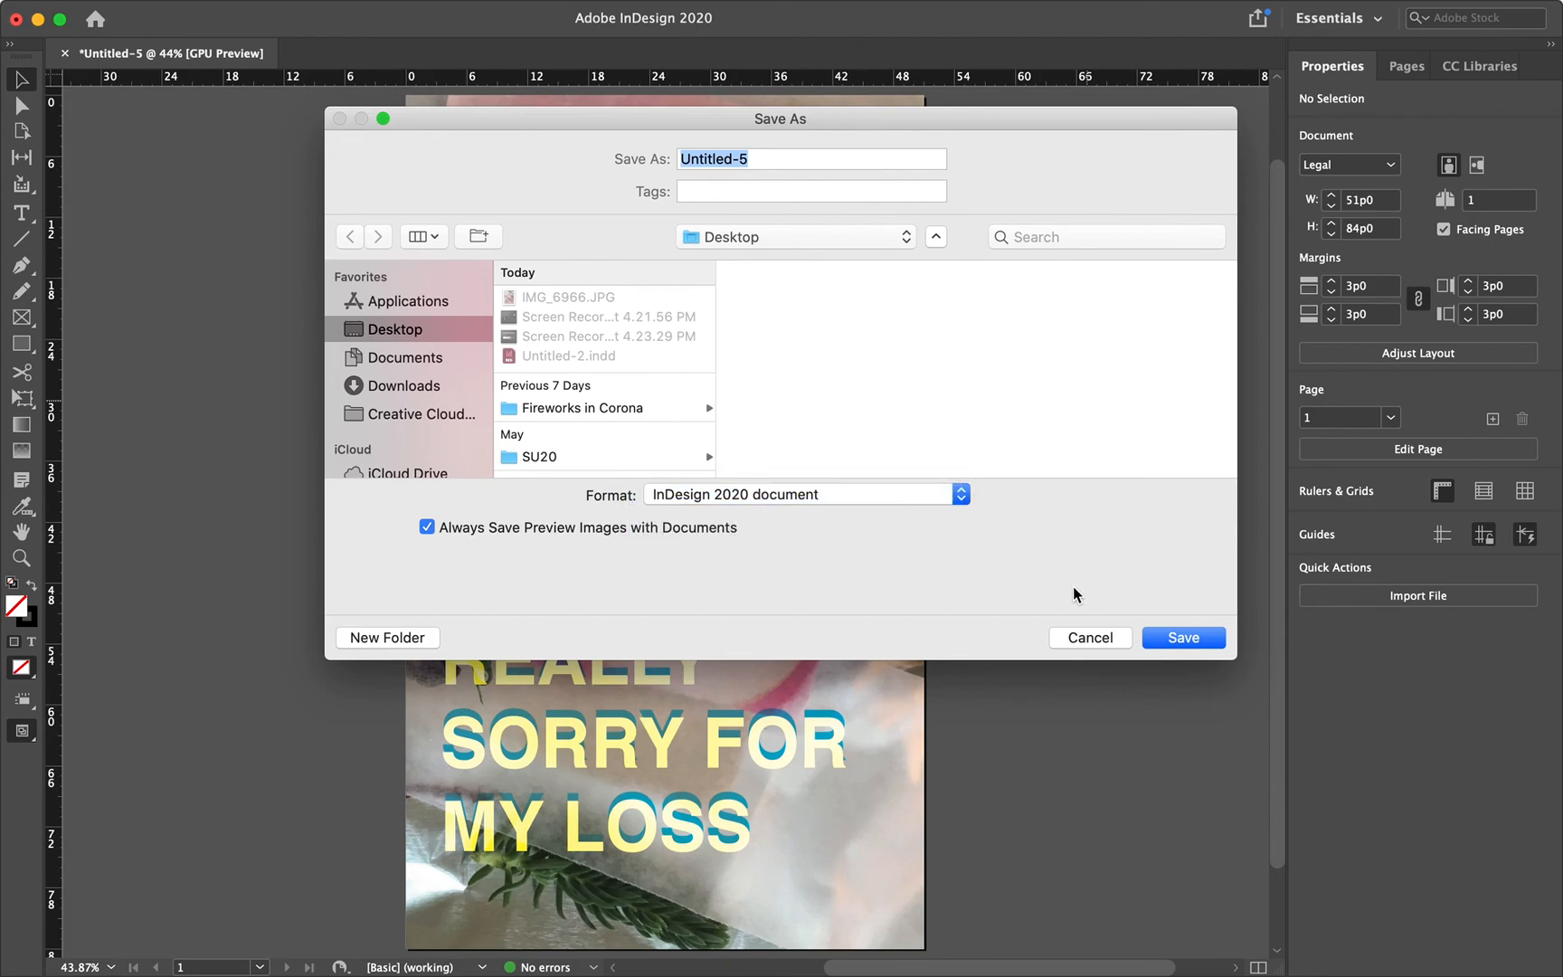
left_click(1175, 636)
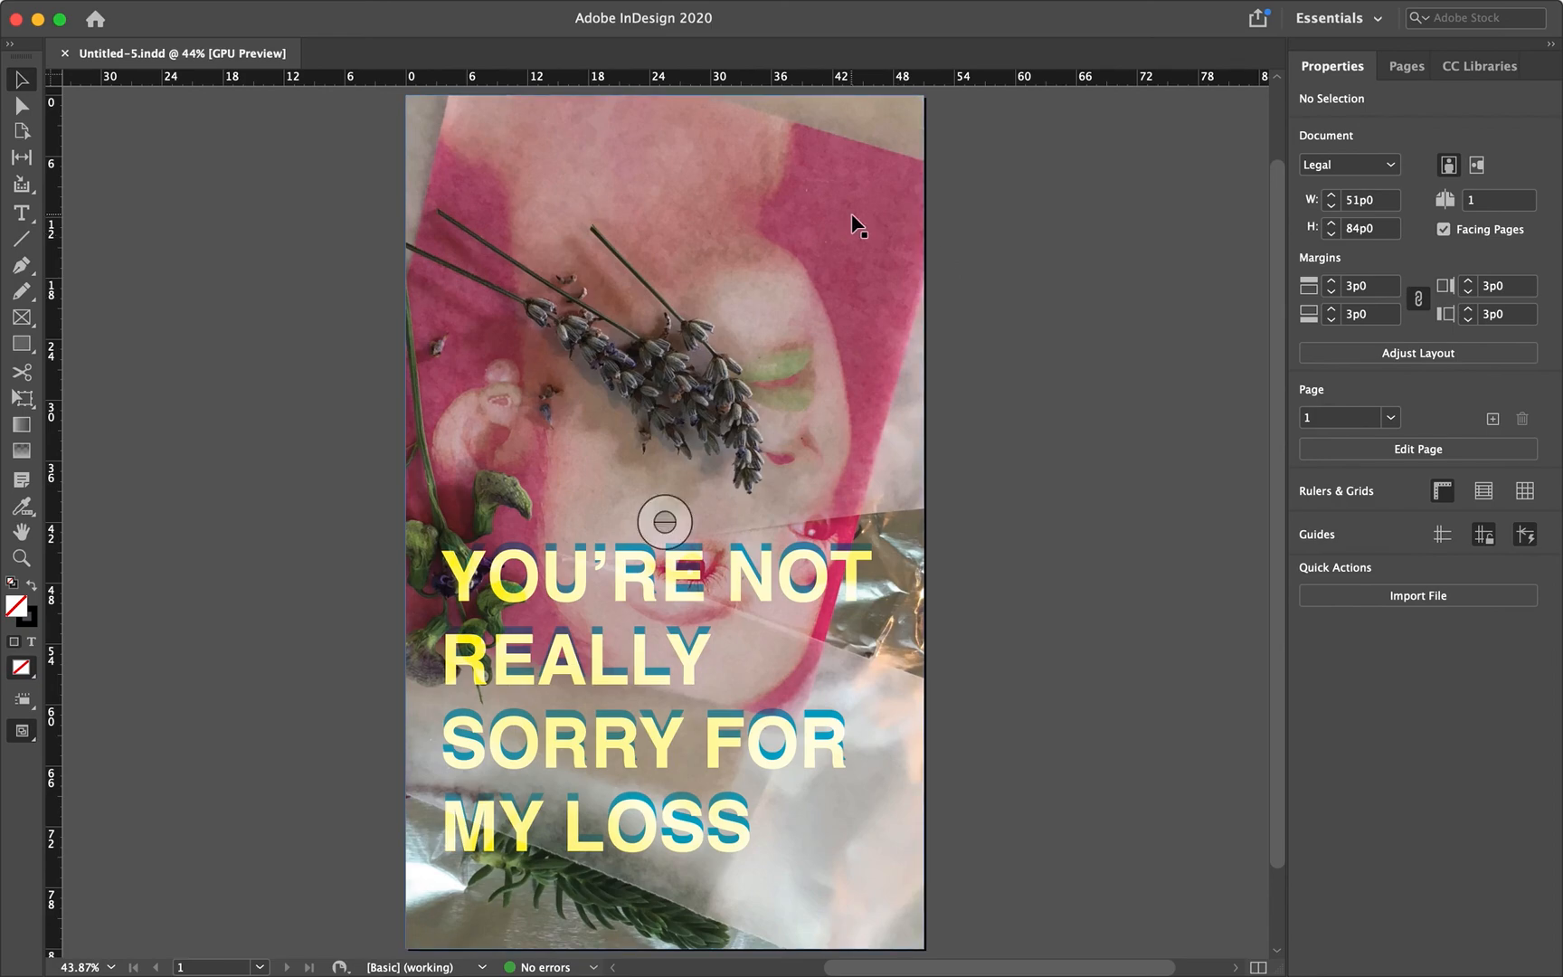